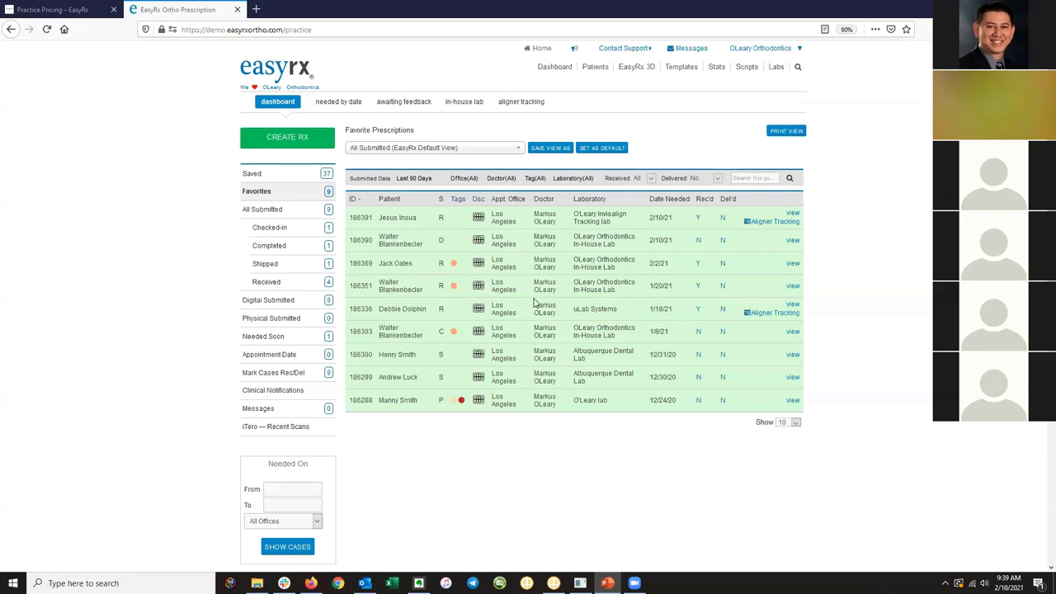
Open the first in-house lab prescription and launch its optimized upper-arch STL 8581YK_shell_occlusion_u-EasyRxOptimized.stl.
{"action": "left_click", "coordinate": [475, 104]}
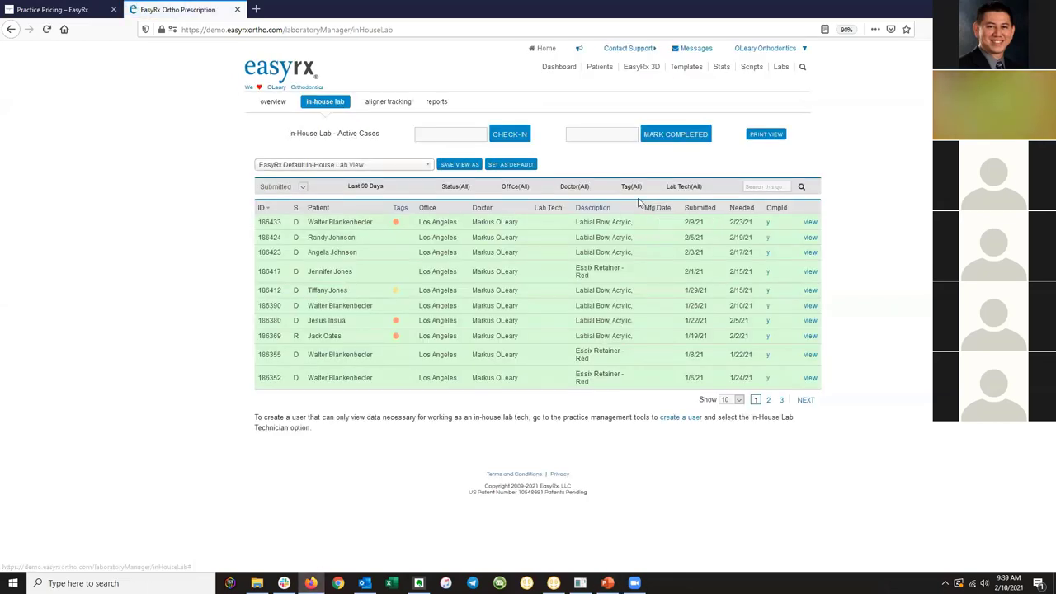
{"action": "left_click", "coordinate": [810, 222]}
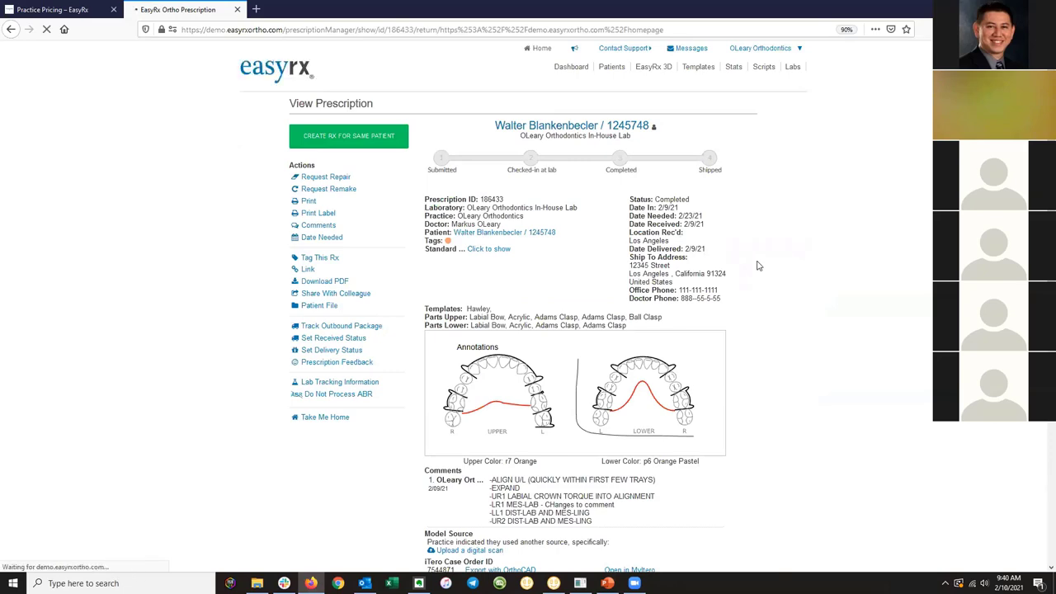
{"action": "scroll", "coordinate": [761, 266], "scroll_direction": "down", "scroll_amount": 3}
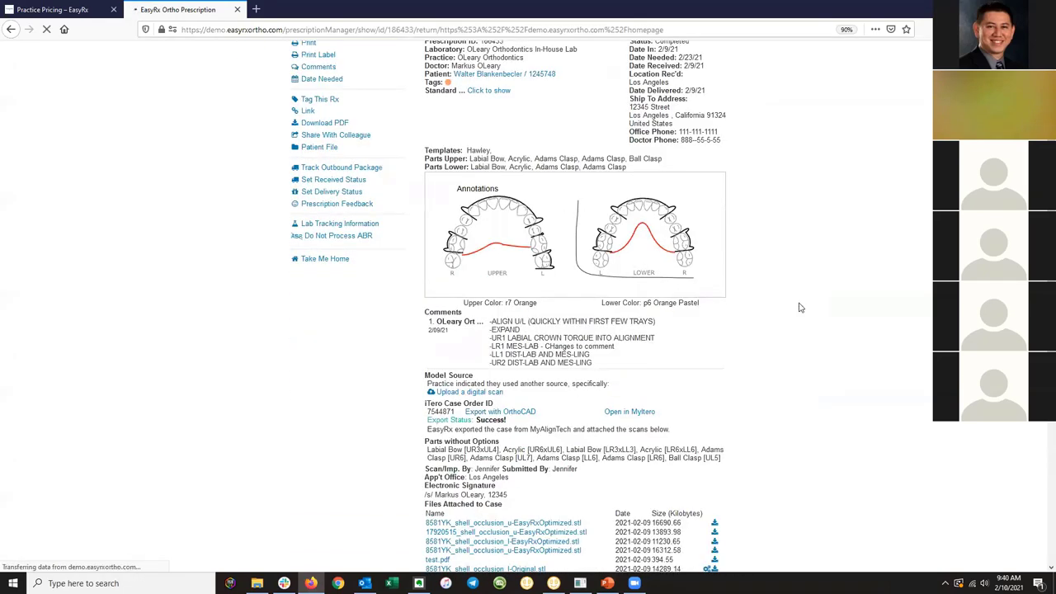
{"action": "scroll", "coordinate": [797, 308], "scroll_direction": "down", "scroll_amount": 2}
{"action": "scroll", "coordinate": [796, 321], "scroll_direction": "down", "scroll_amount": 1}
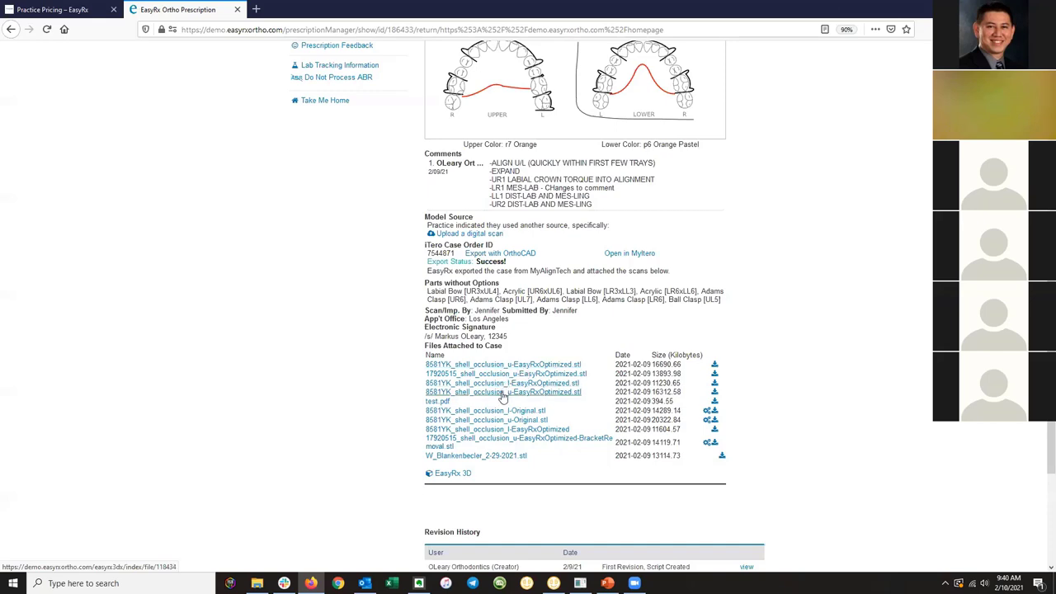
{"action": "left_click", "coordinate": [502, 392]}
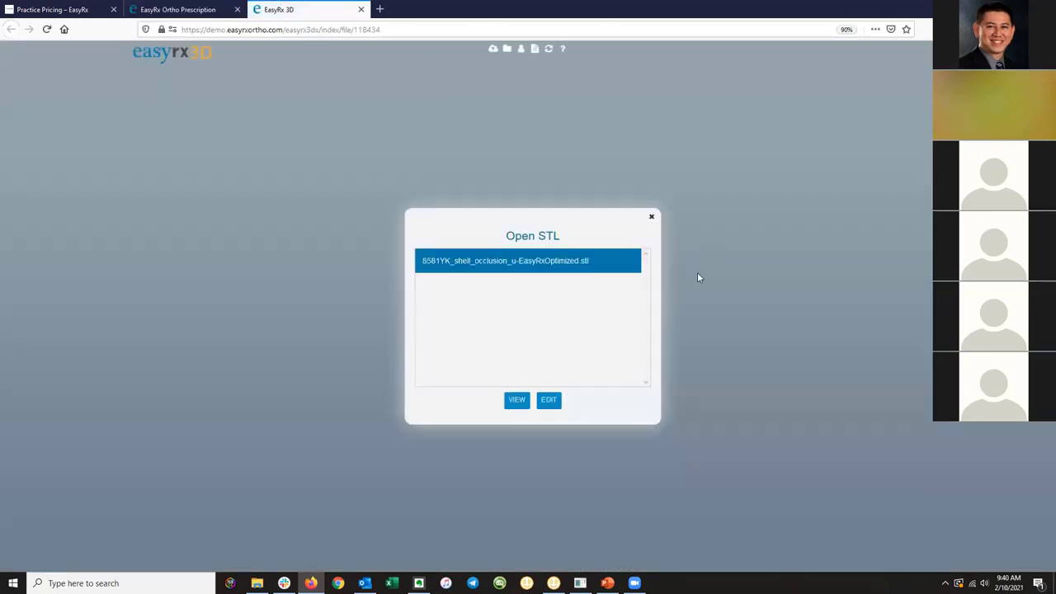
Load the optimized upper-arch scan for editing, zooming and orbiting to see the palate and front teeth.
{"action": "left_click", "coordinate": [553, 400]}
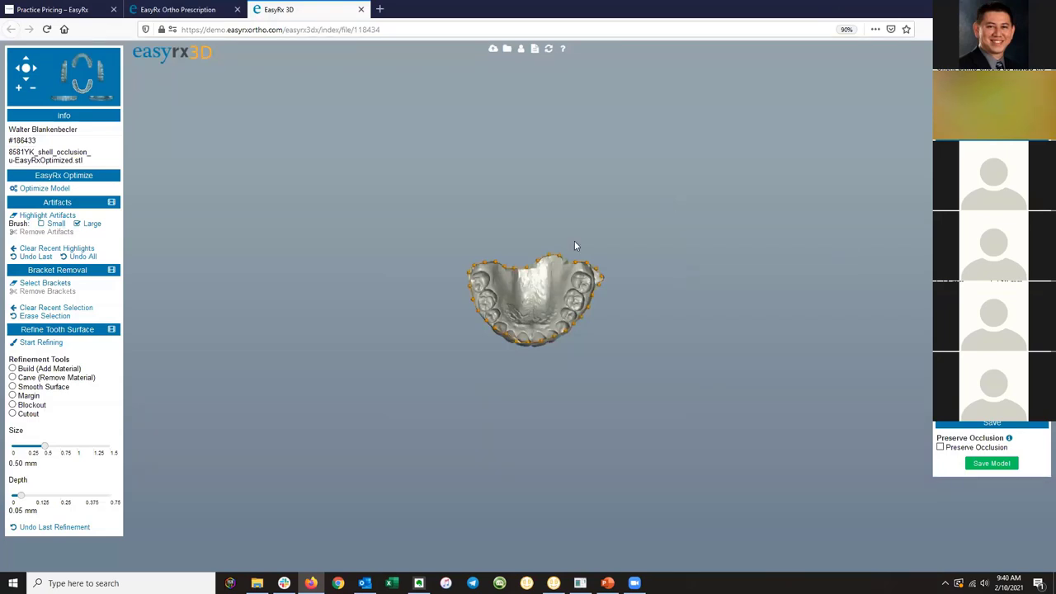
{"action": "scroll", "coordinate": [575, 245], "scroll_direction": "up", "scroll_amount": 5}
{"action": "left_click_drag", "start_coordinate": [575, 246], "coordinate": [571, 213]}
{"action": "scroll", "coordinate": [513, 339], "scroll_direction": "up", "scroll_amount": 3}
{"action": "scroll", "coordinate": [571, 213], "scroll_direction": "up", "scroll_amount": 4}
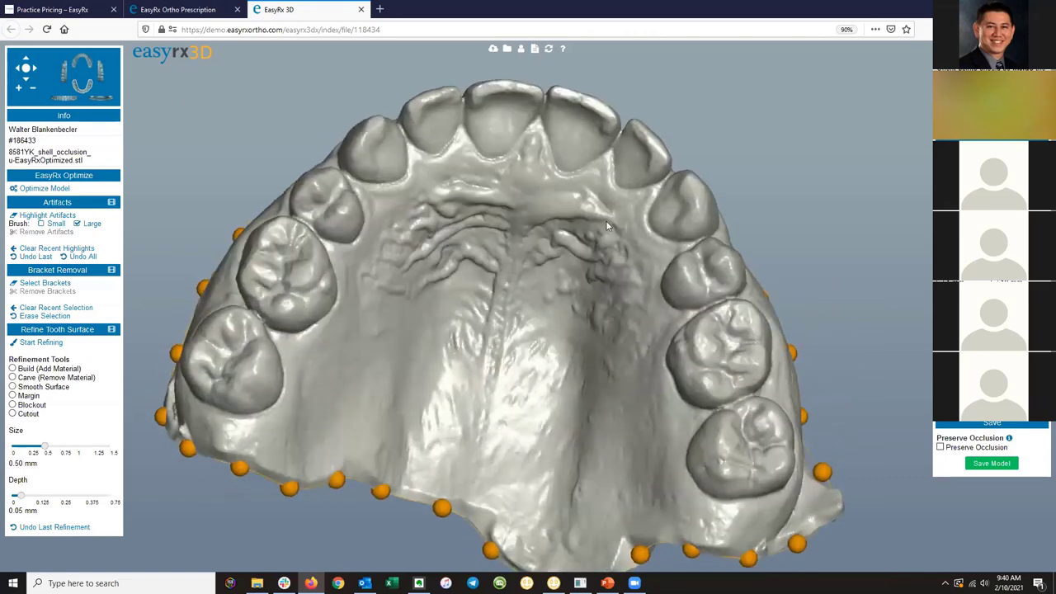
{"action": "scroll", "coordinate": [512, 176], "scroll_direction": "down", "scroll_amount": 2}
{"action": "left_click_drag", "start_coordinate": [512, 177], "coordinate": [519, 210]}
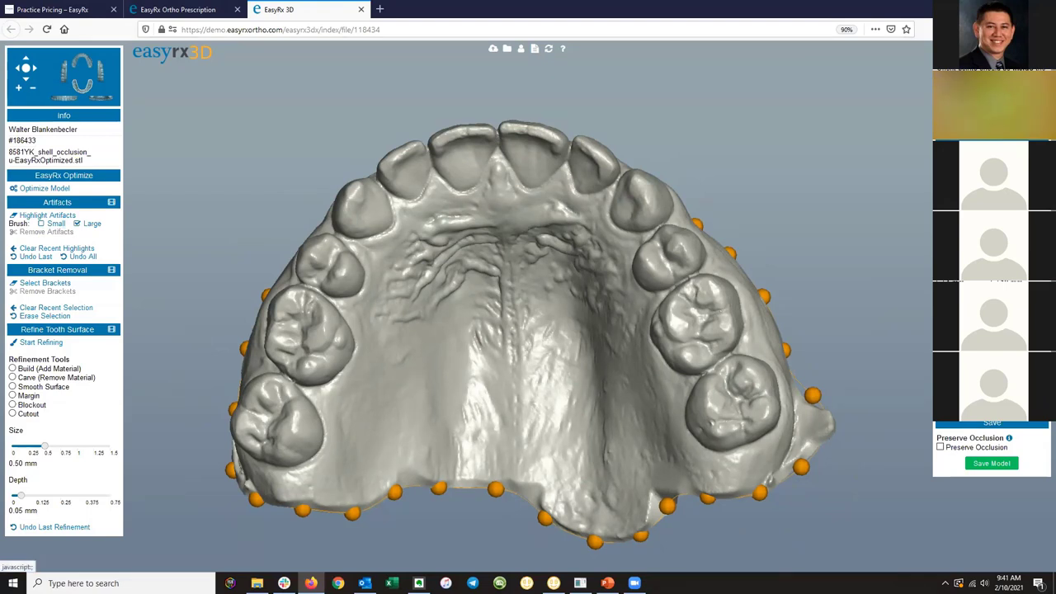
Mark orientation points on the front incisor and left molar, then tilt toward the front teeth.
{"action": "left_click", "coordinate": [497, 156]}
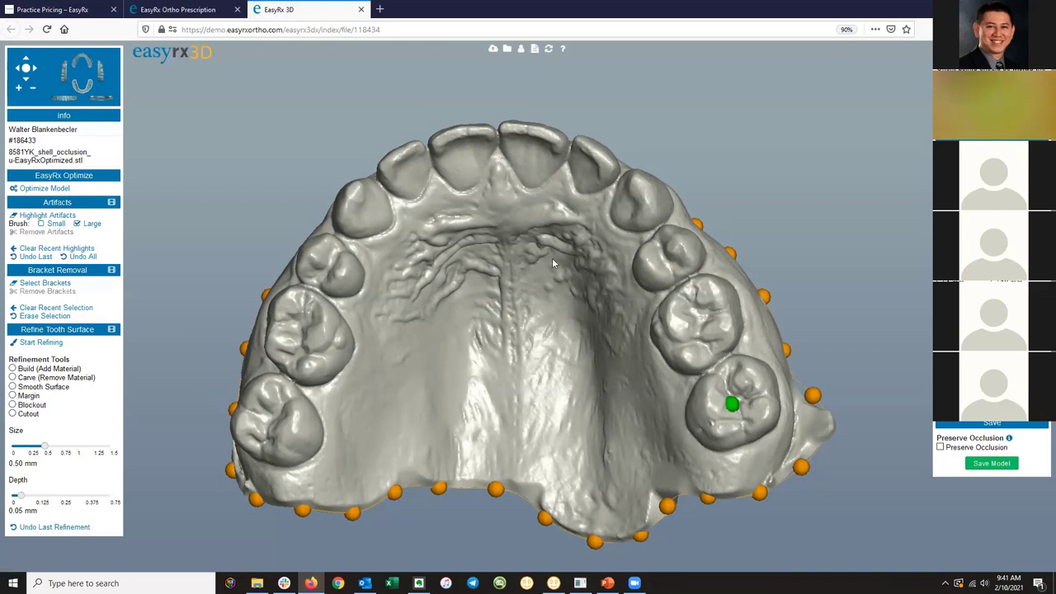
{"action": "left_click", "coordinate": [272, 420]}
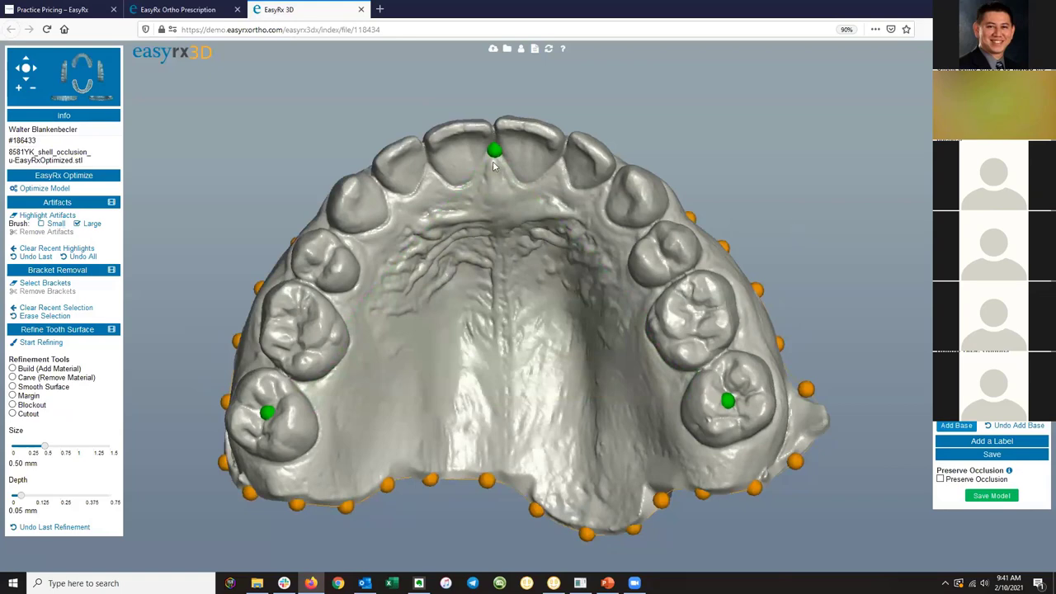
{"action": "left_click_drag", "start_coordinate": [487, 198], "coordinate": [485, 282]}
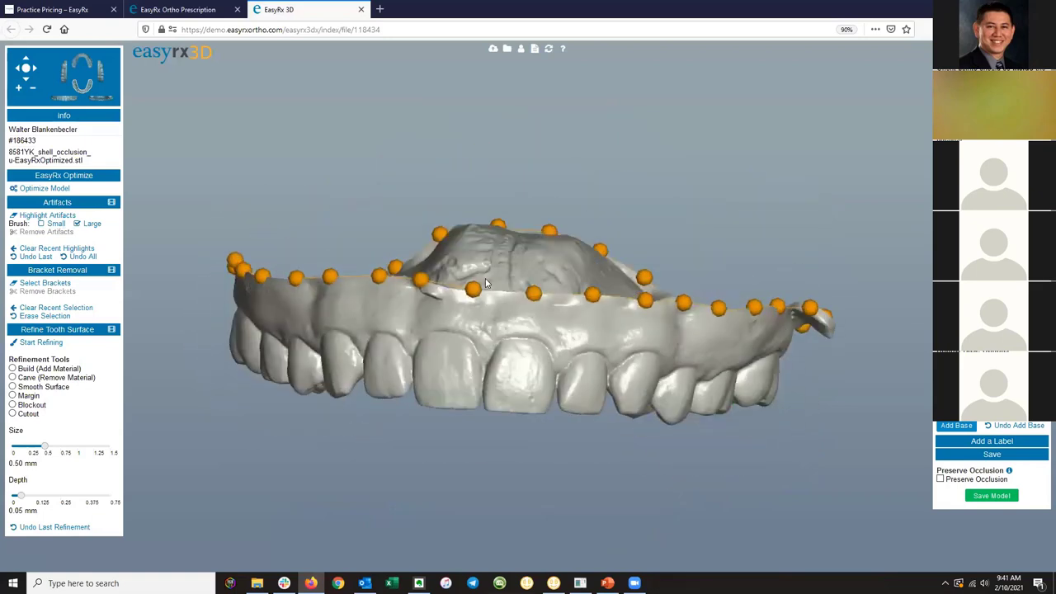
Step through back and side views on the view cube, ending on a straight front view.
{"action": "left_click", "coordinate": [65, 103]}
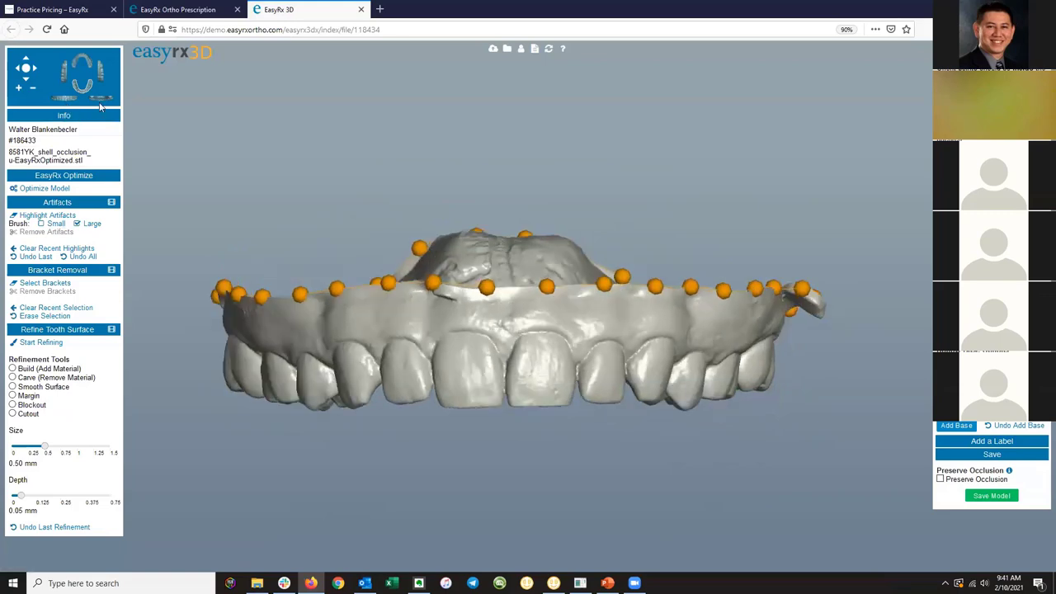
{"action": "left_click", "coordinate": [102, 102]}
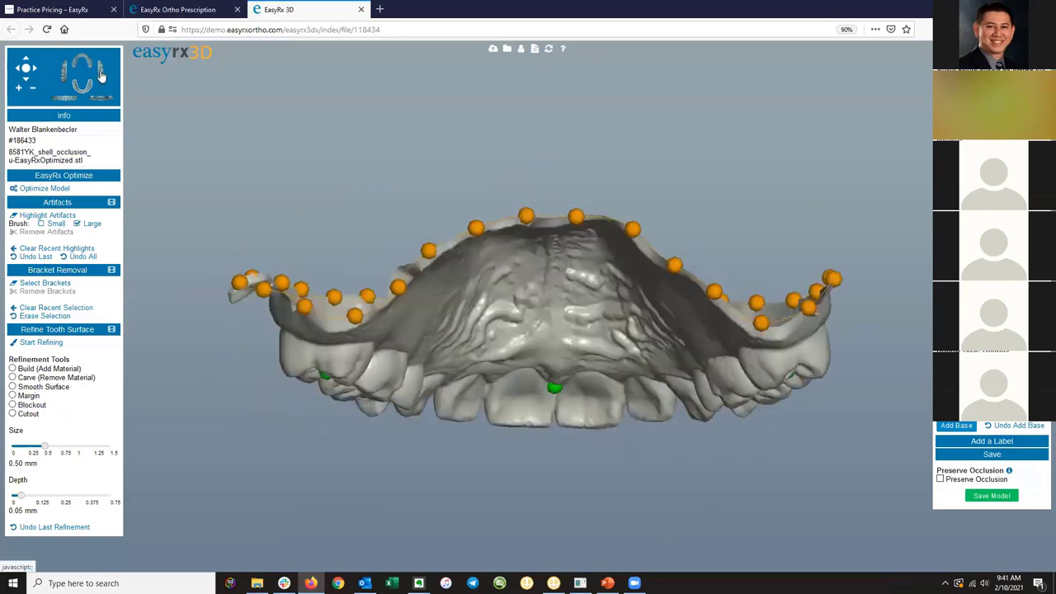
{"action": "left_click", "coordinate": [100, 76]}
{"action": "left_click", "coordinate": [69, 102]}
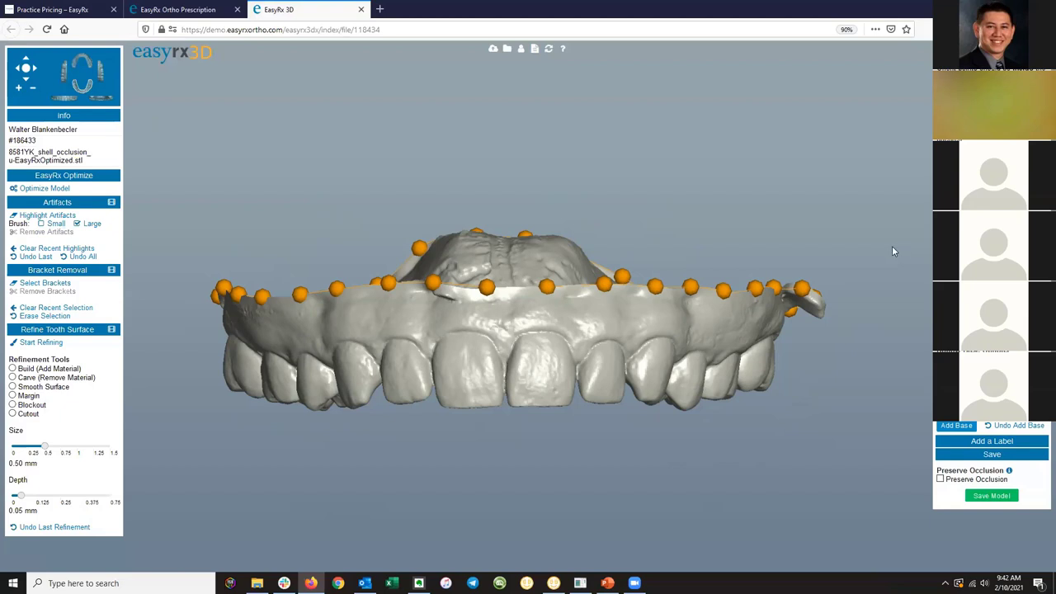
Add a flat base with the base plane dragged lower, then rotate to inspect it.
{"action": "left_click", "coordinate": [957, 425]}
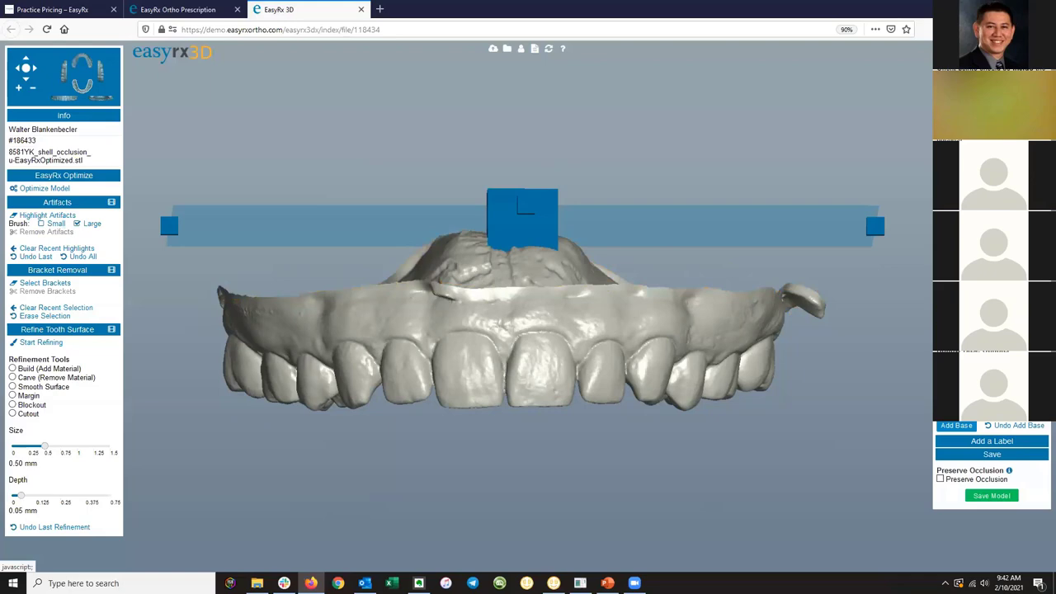
{"action": "left_click_drag", "start_coordinate": [506, 314], "coordinate": [615, 219]}
{"action": "left_click_drag", "start_coordinate": [603, 179], "coordinate": [605, 342]}
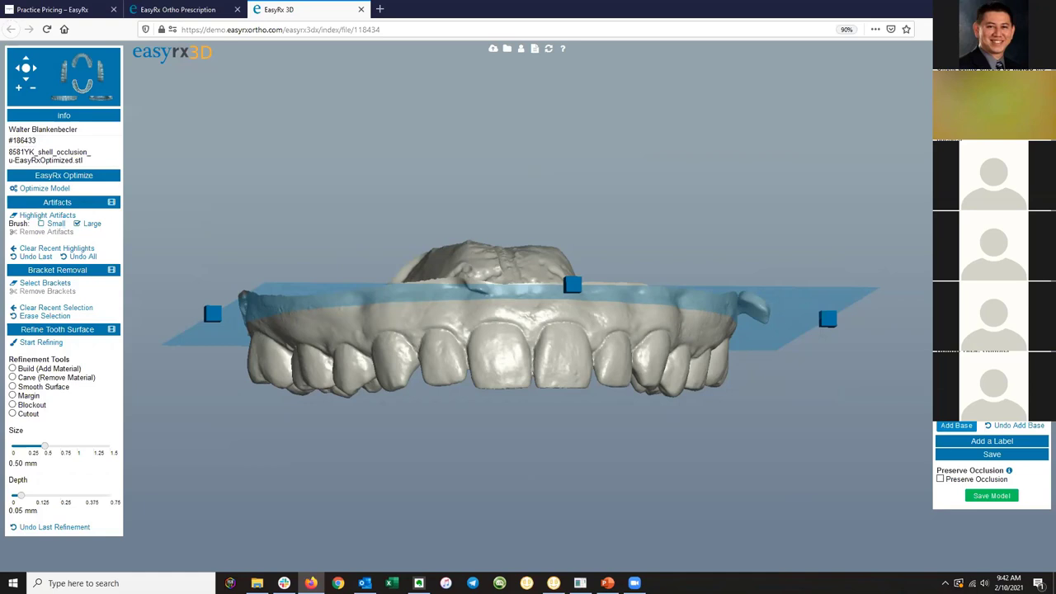
{"action": "left_click", "coordinate": [957, 425]}
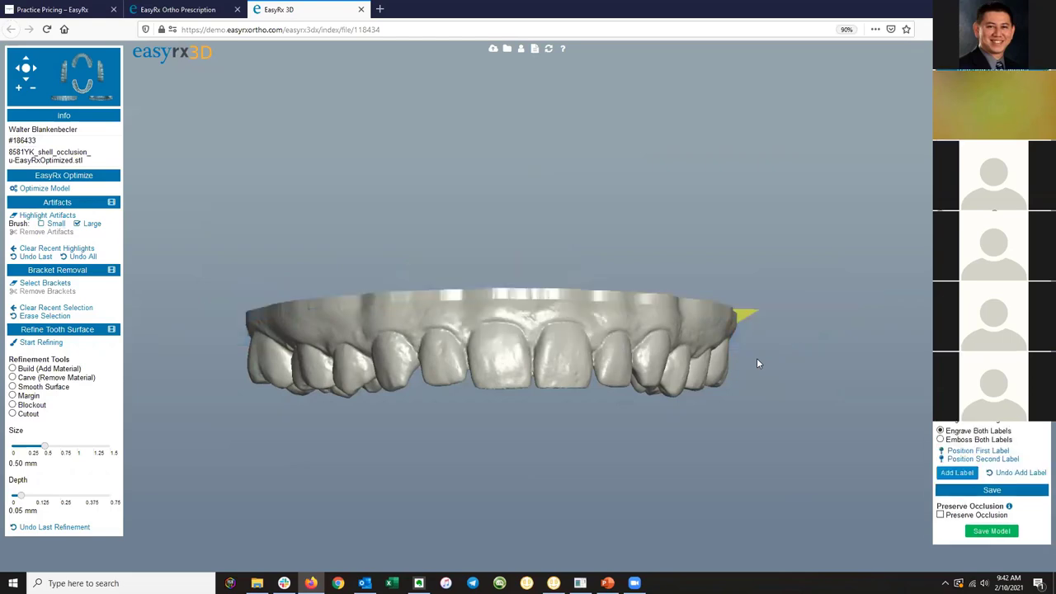
{"action": "left_click_drag", "start_coordinate": [512, 353], "coordinate": [618, 325]}
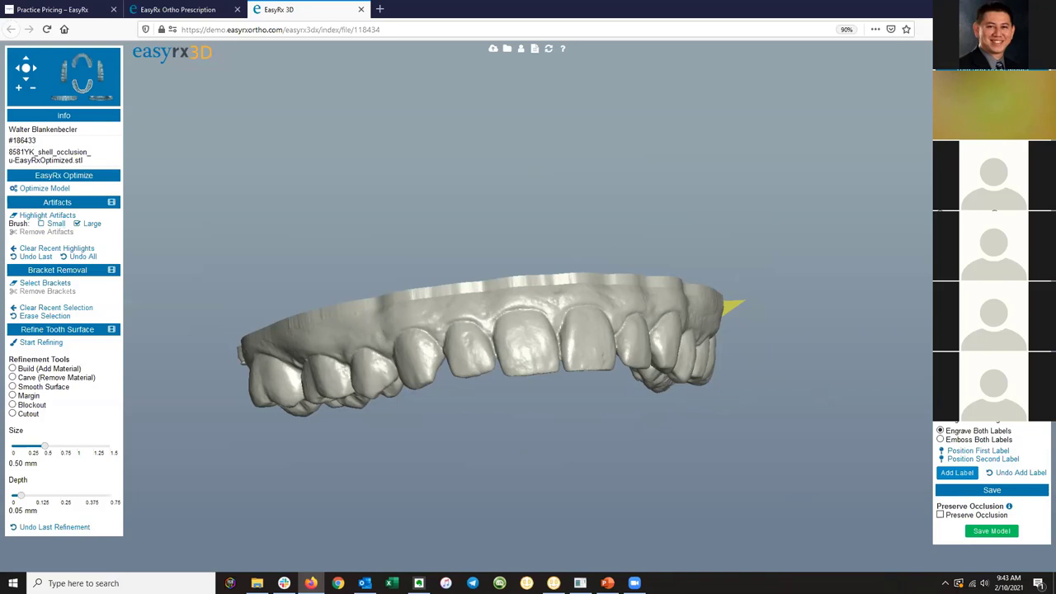
Leave the editor without saving, reopen the optimized upper-arch STL for editing, and turn the front teeth forward.
{"action": "left_click", "coordinate": [361, 9]}
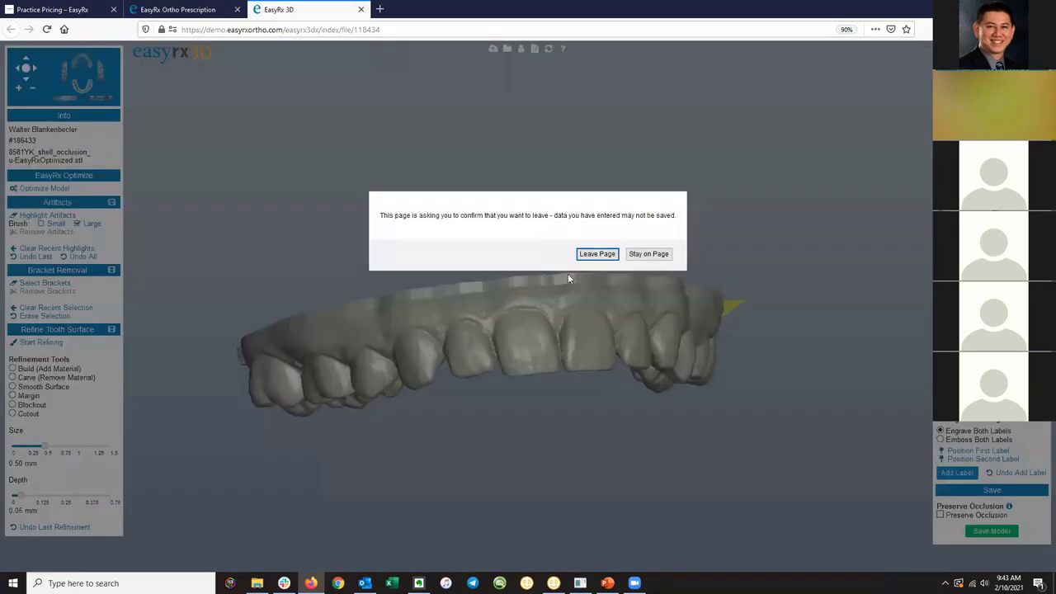
{"action": "left_click", "coordinate": [598, 252]}
{"action": "left_click", "coordinate": [498, 392]}
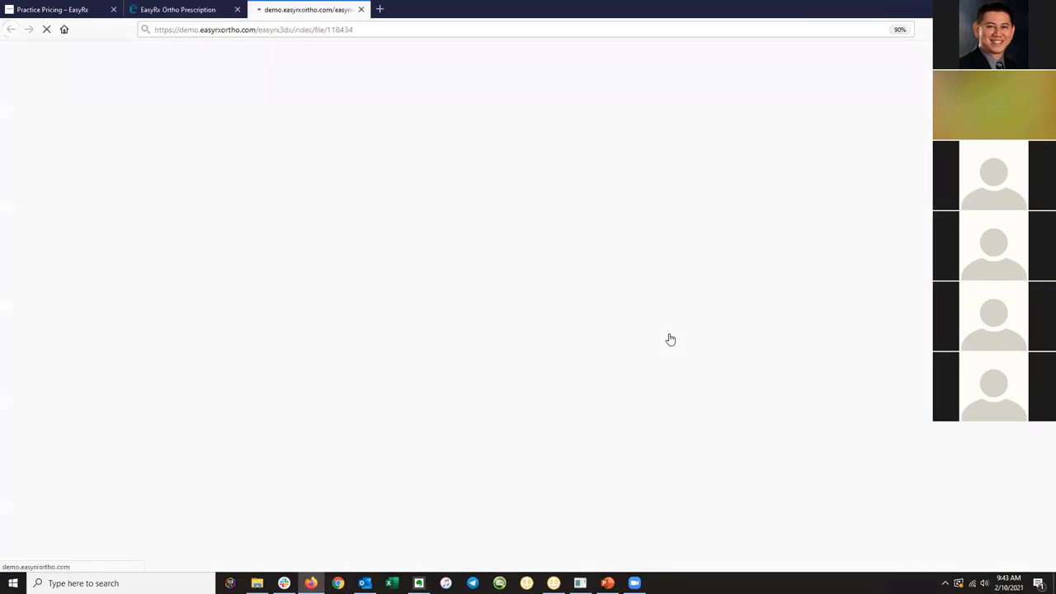
{"action": "left_click", "coordinate": [549, 401]}
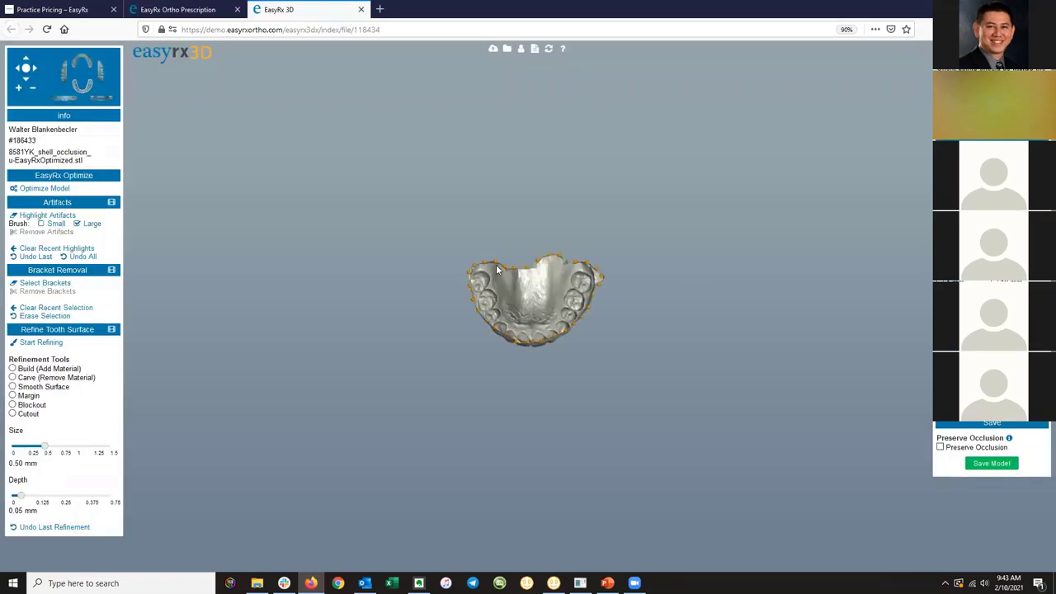
{"action": "scroll", "coordinate": [499, 262], "scroll_direction": "up", "scroll_amount": 5}
{"action": "left_click_drag", "start_coordinate": [530, 255], "coordinate": [523, 69]}
{"action": "scroll", "coordinate": [551, 330], "scroll_direction": "up", "scroll_amount": 4}
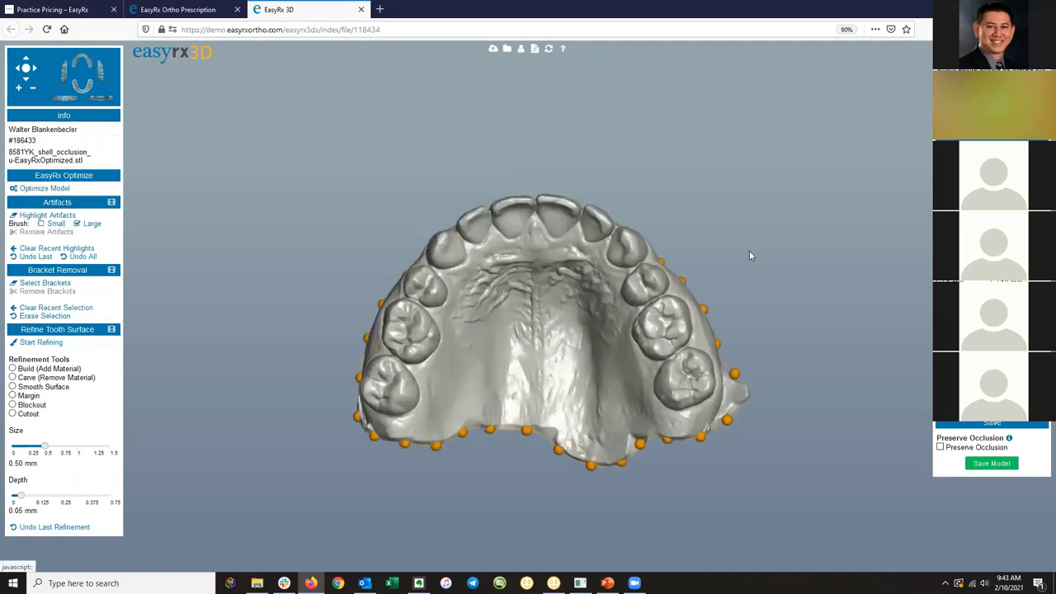
Re-orient the model with points on the right molar, front incisor and left molar.
{"action": "left_click", "coordinate": [684, 377]}
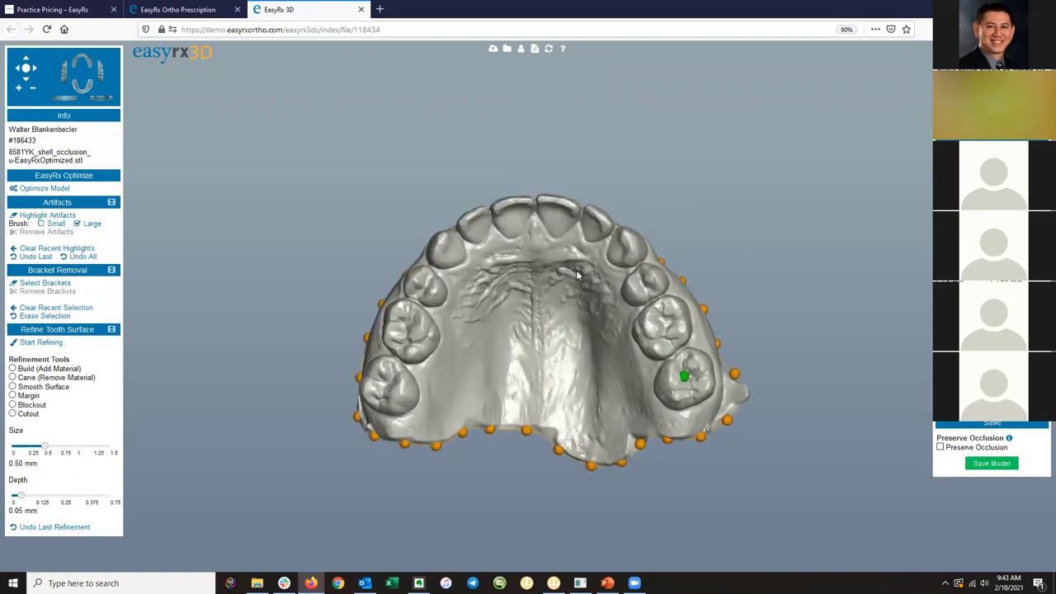
{"action": "left_click", "coordinate": [537, 220]}
{"action": "left_click", "coordinate": [388, 388]}
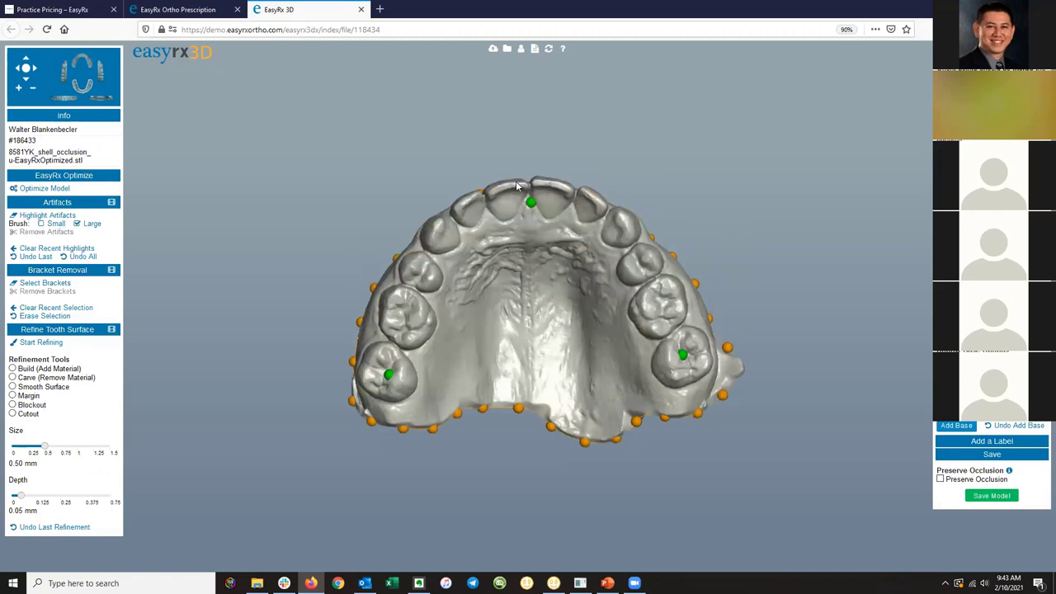
Turn to a frontal view and drag a base boundary point lower on the front gum.
{"action": "left_click_drag", "start_coordinate": [516, 181], "coordinate": [515, 360]}
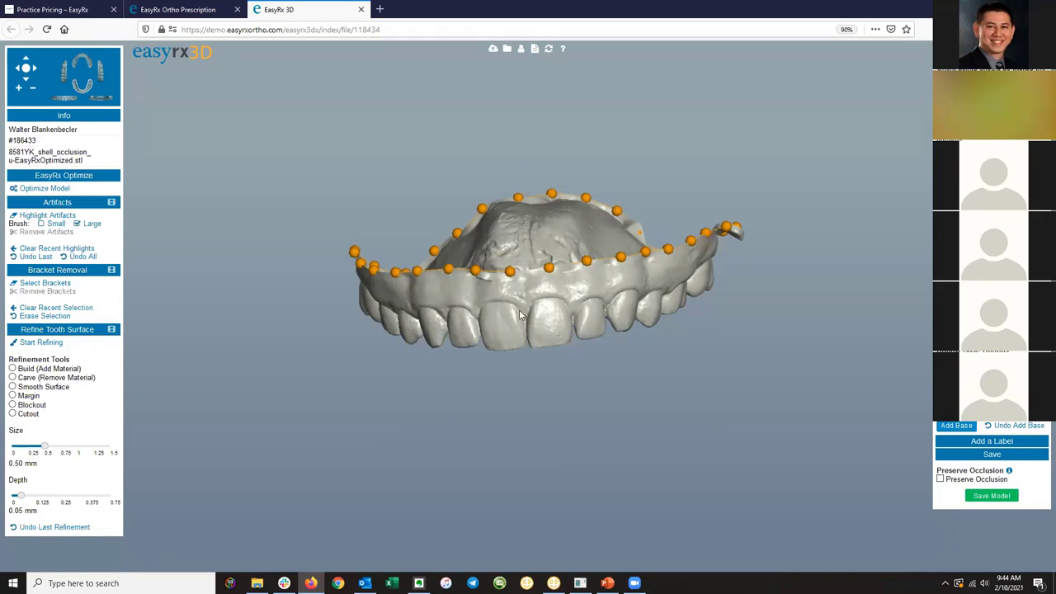
{"action": "left_click_drag", "start_coordinate": [462, 303], "coordinate": [518, 306]}
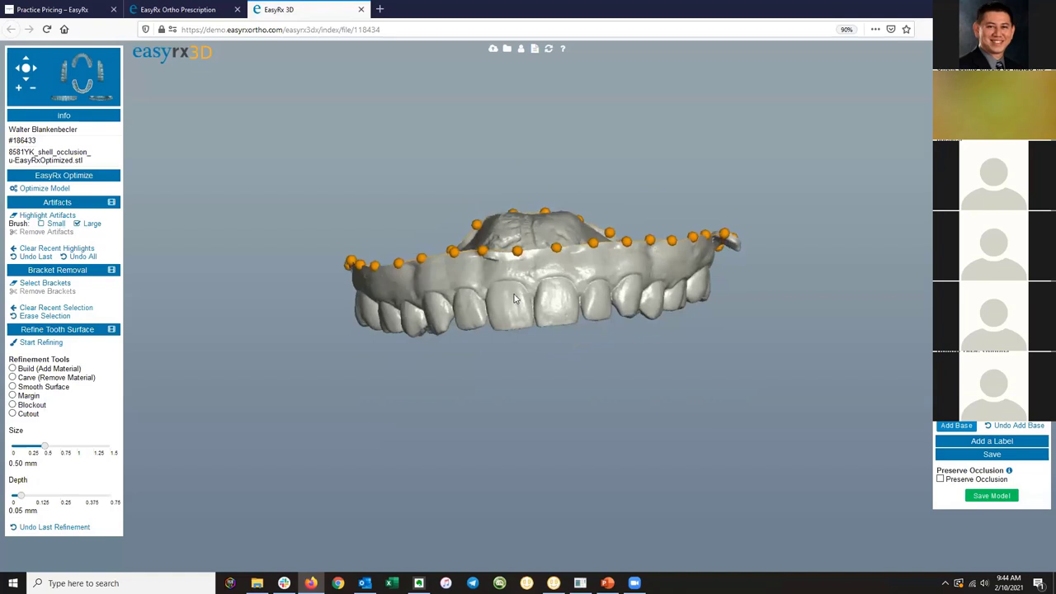
{"action": "left_click_drag", "start_coordinate": [517, 251], "coordinate": [672, 255]}
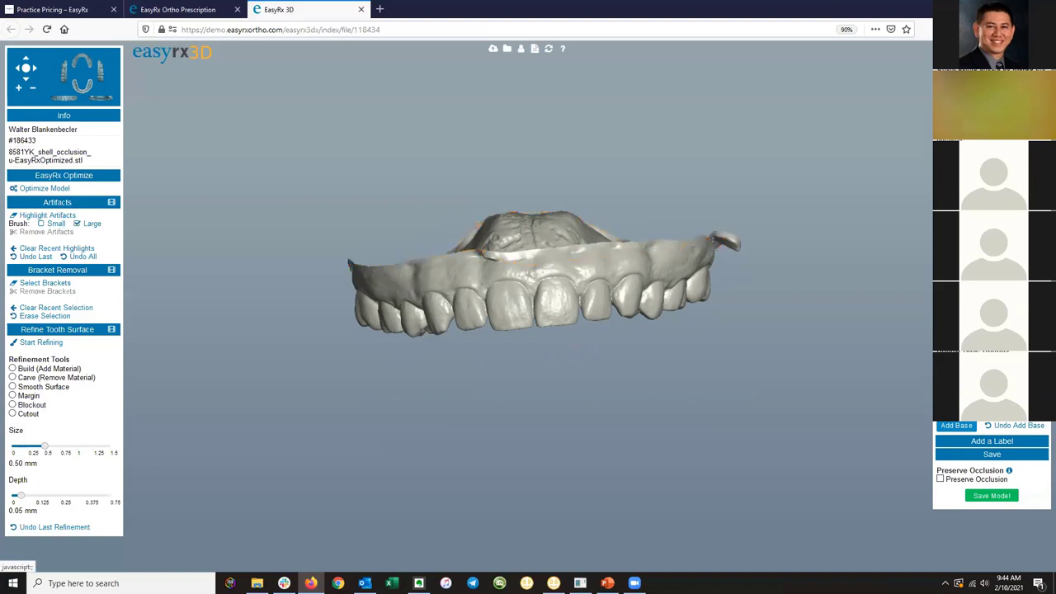
Add trim points along the front gumline, at the back of the arch and down the palate.
{"action": "left_click", "coordinate": [486, 270]}
{"action": "left_click", "coordinate": [520, 268]}
{"action": "left_click", "coordinate": [557, 262]}
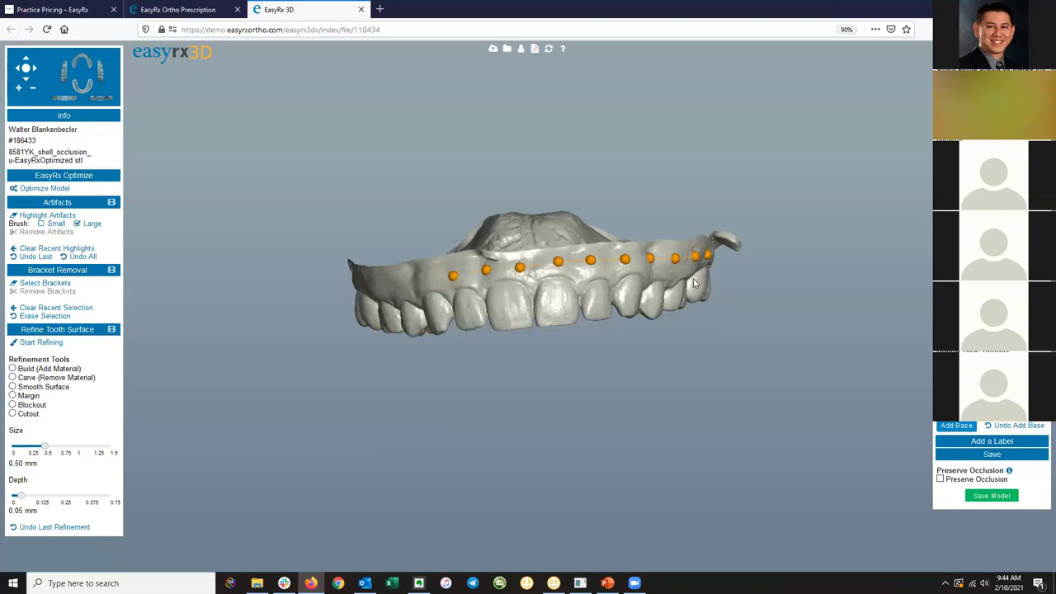
{"action": "left_click_drag", "start_coordinate": [698, 284], "coordinate": [357, 173]}
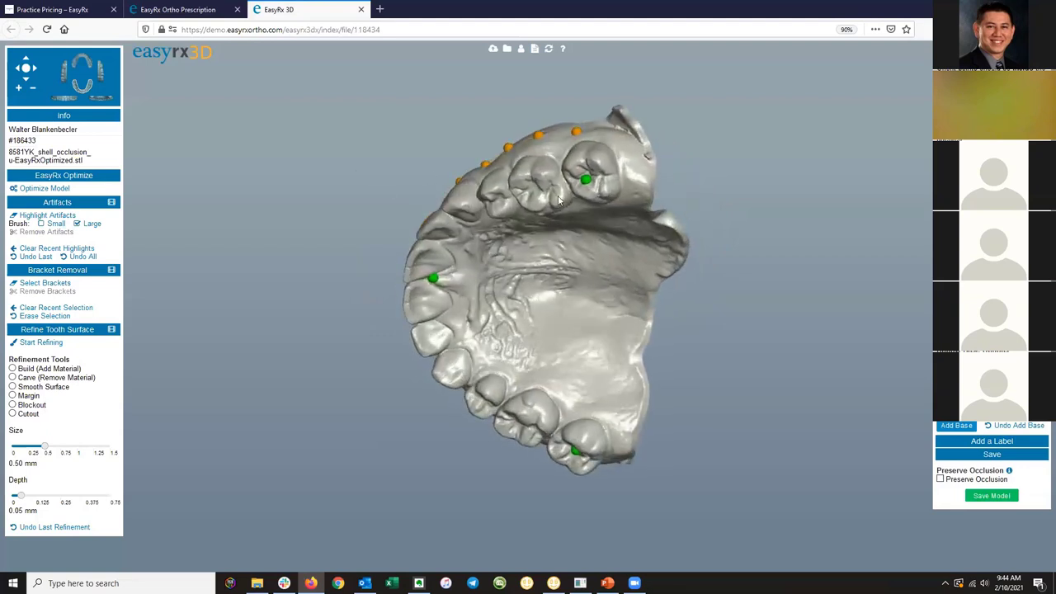
{"action": "left_click", "coordinate": [603, 132]}
{"action": "left_click", "coordinate": [533, 251]}
{"action": "left_click", "coordinate": [518, 281]}
{"action": "left_click", "coordinate": [513, 314]}
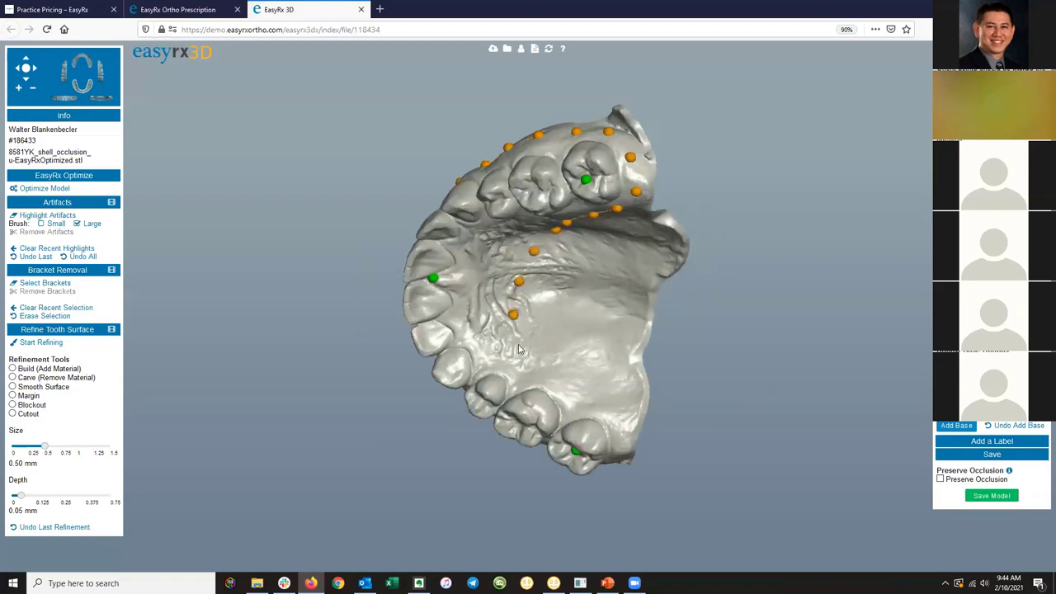
{"action": "left_click", "coordinate": [518, 346]}
Continue the trim line along the arch's outer buccal edge, tilting the model to reach it.
{"action": "left_click", "coordinate": [535, 375]}
{"action": "left_click", "coordinate": [565, 396]}
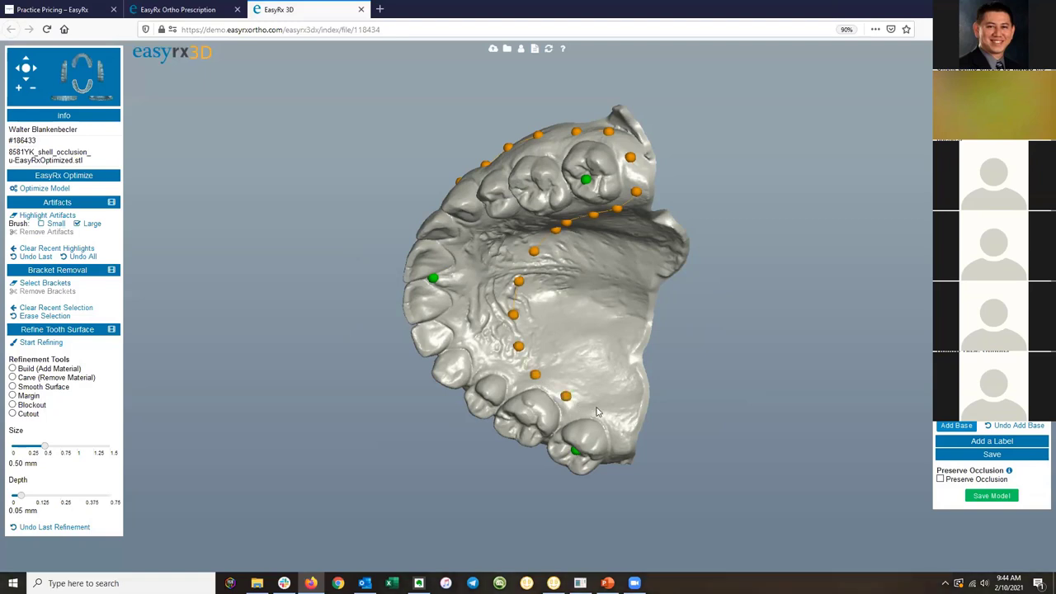
{"action": "left_click", "coordinate": [597, 408]}
{"action": "left_click", "coordinate": [622, 433]}
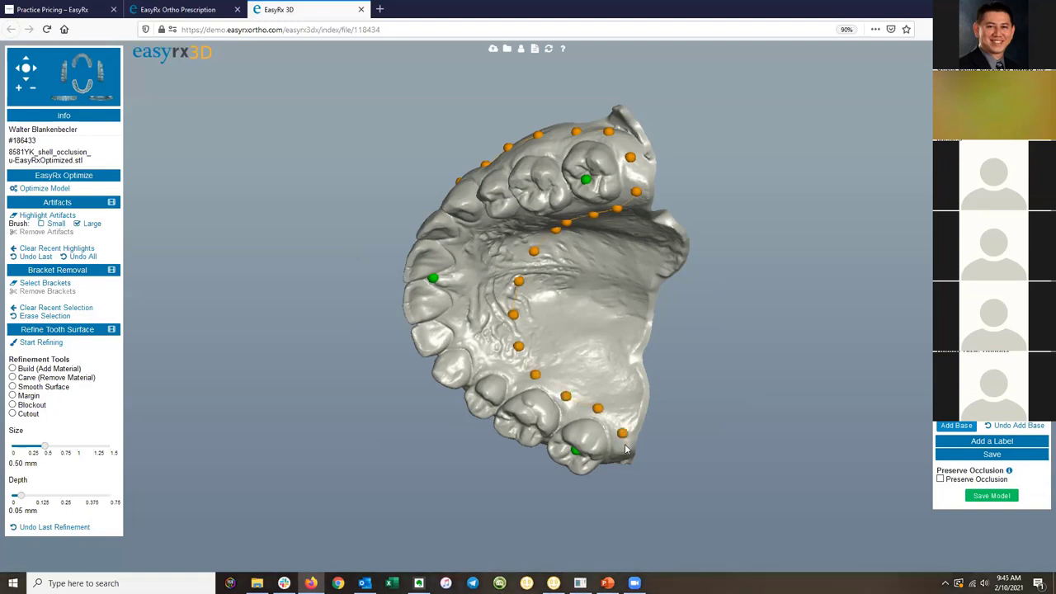
{"action": "left_click_drag", "start_coordinate": [502, 388], "coordinate": [575, 239]}
{"action": "left_click", "coordinate": [636, 383]}
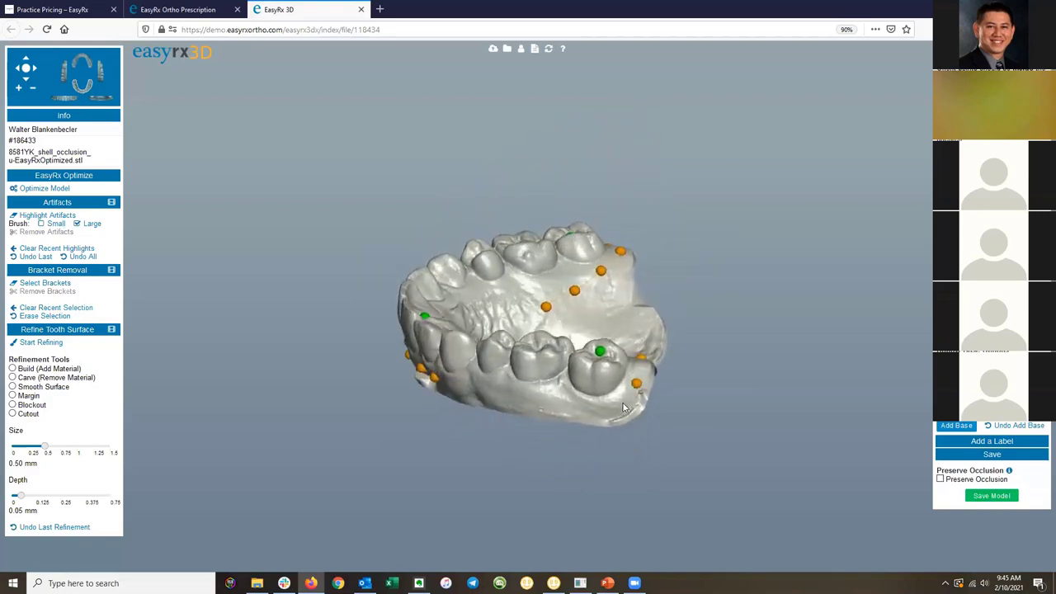
{"action": "left_click", "coordinate": [611, 408]}
{"action": "left_click", "coordinate": [572, 404]}
{"action": "left_click", "coordinate": [537, 402]}
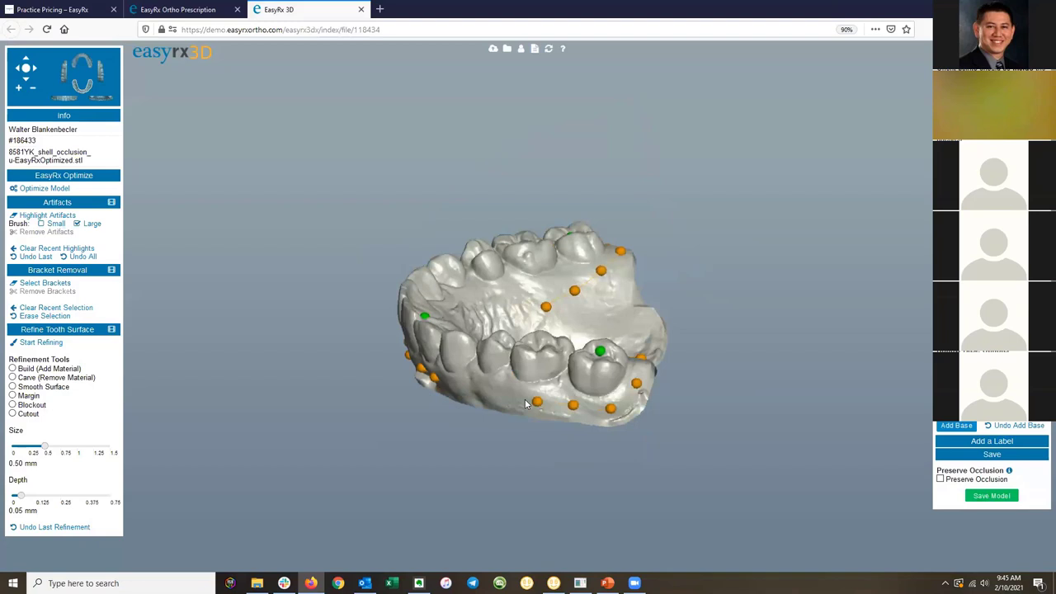
{"action": "left_click", "coordinate": [472, 388]}
Nudge a palate trim point and two outer trim points so the loop cleanly outlines the arch.
{"action": "left_click_drag", "start_coordinate": [484, 353], "coordinate": [486, 438]}
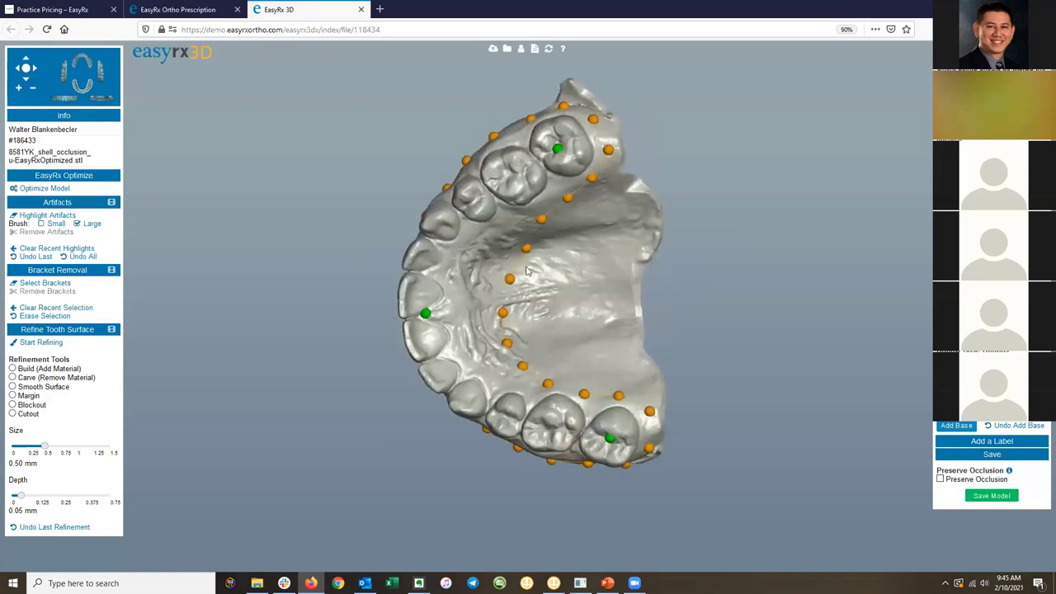
{"action": "left_click_drag", "start_coordinate": [527, 254], "coordinate": [504, 282]}
{"action": "left_click_drag", "start_coordinate": [570, 314], "coordinate": [721, 306]}
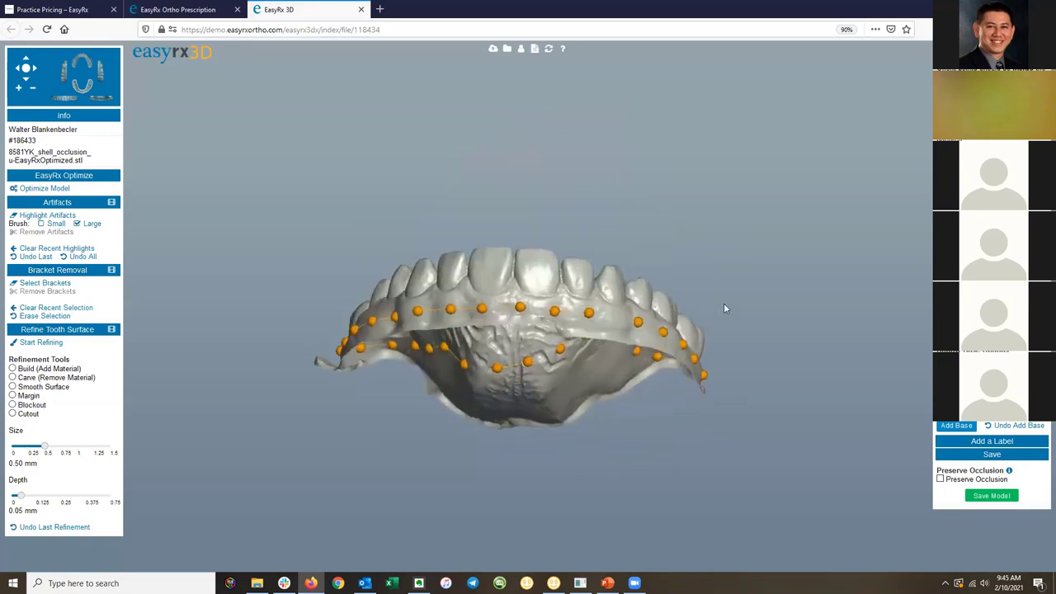
{"action": "left_click_drag", "start_coordinate": [506, 324], "coordinate": [667, 448]}
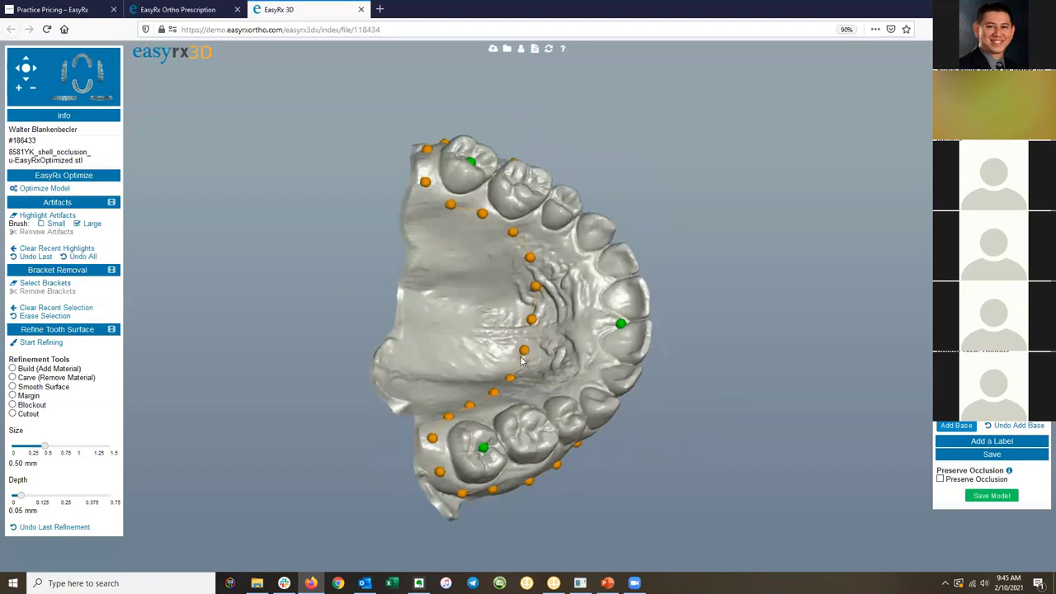
{"action": "left_click_drag", "start_coordinate": [526, 353], "coordinate": [537, 324]}
{"action": "left_click_drag", "start_coordinate": [432, 310], "coordinate": [433, 428]}
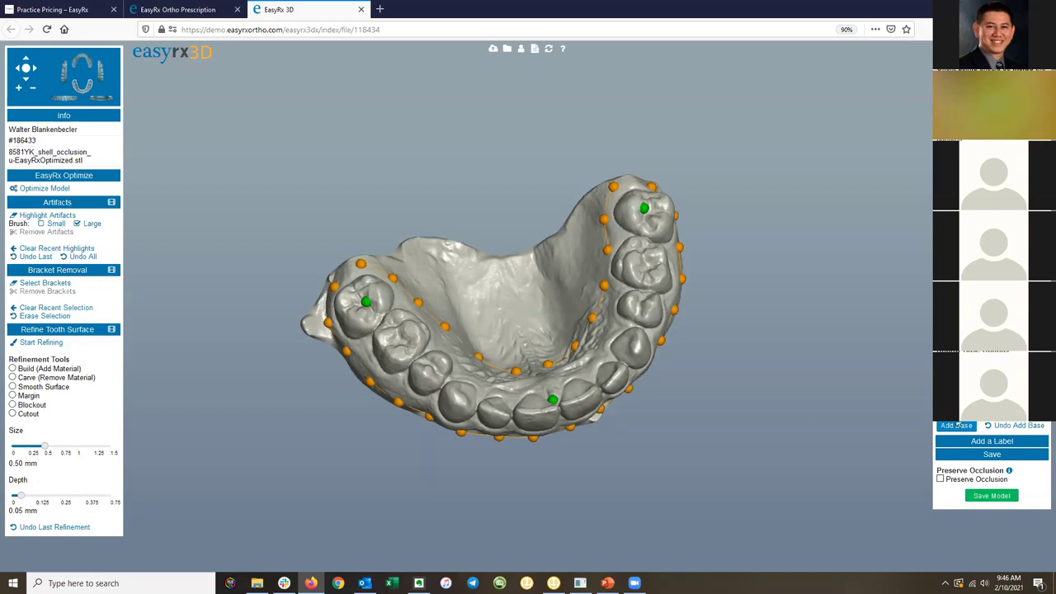
Run Add Base to trim along the loop and add a flat base with drain holes and chamfer.
{"action": "left_click", "coordinate": [958, 430]}
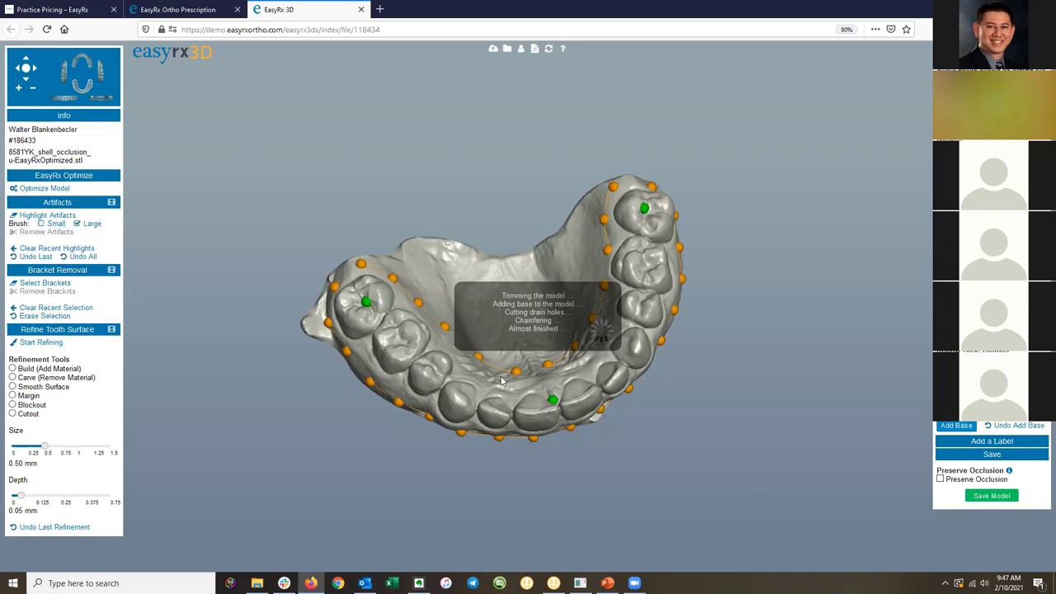
{"action": "left_click_drag", "start_coordinate": [541, 343], "coordinate": [553, 322]}
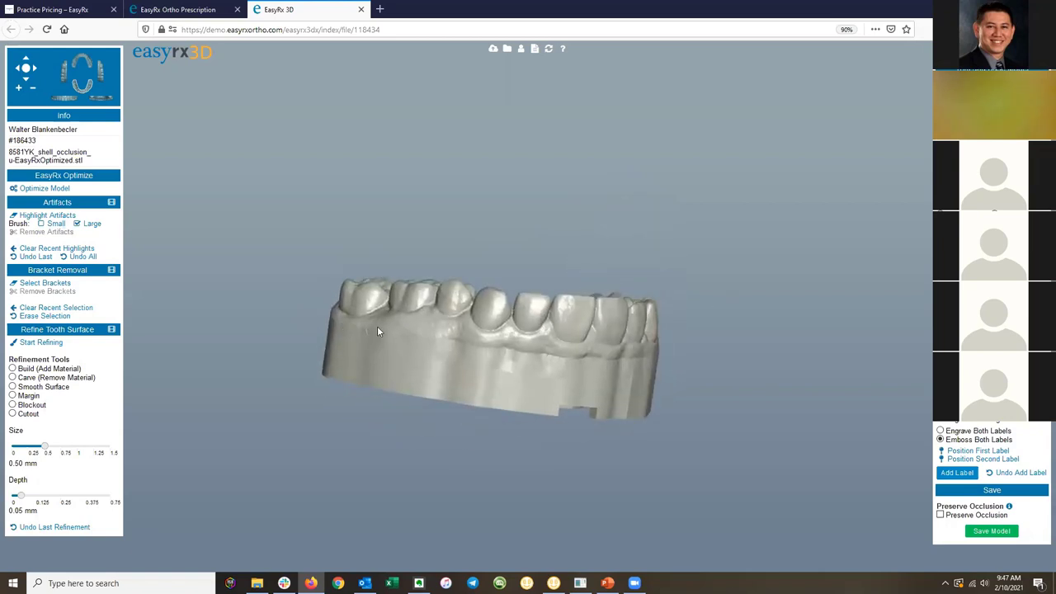
{"action": "left_click_drag", "start_coordinate": [558, 349], "coordinate": [545, 346]}
{"action": "left_click_drag", "start_coordinate": [608, 376], "coordinate": [443, 451]}
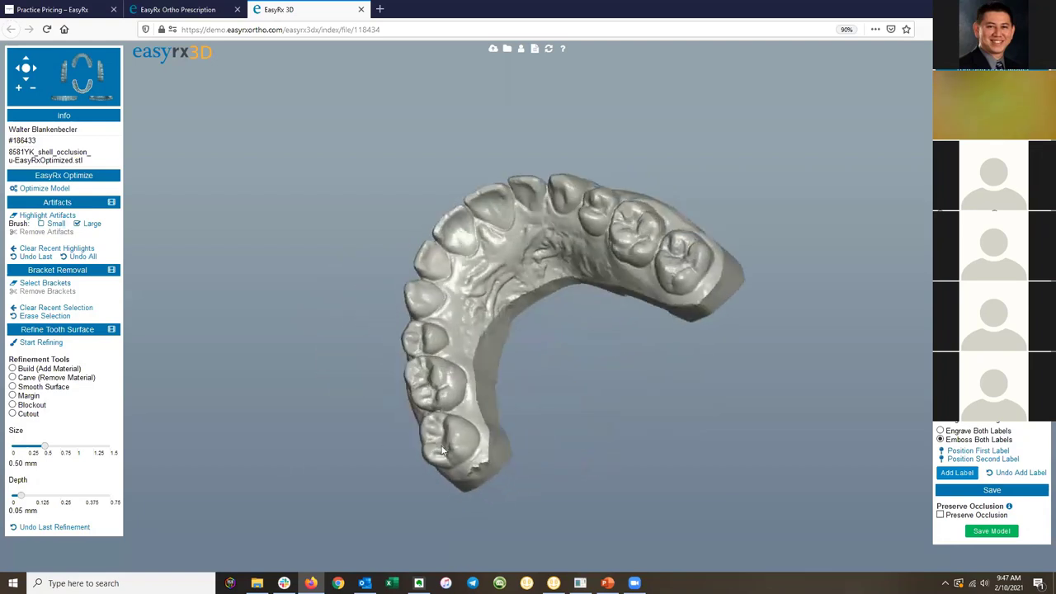
{"action": "left_click_drag", "start_coordinate": [490, 314], "coordinate": [751, 266]}
{"action": "left_click_drag", "start_coordinate": [582, 290], "coordinate": [691, 227]}
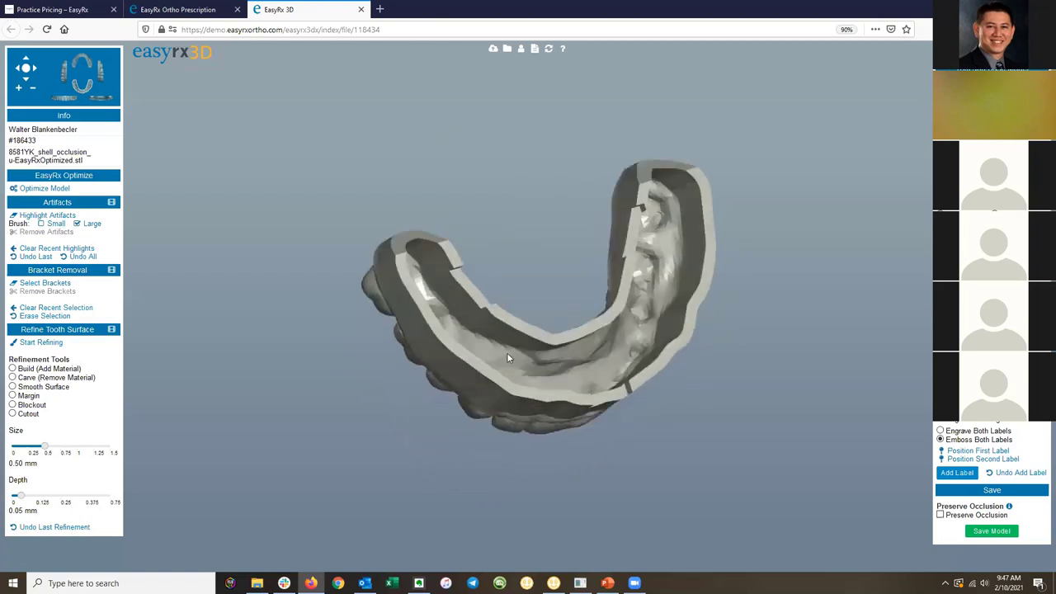
{"action": "left_click_drag", "start_coordinate": [421, 278], "coordinate": [549, 348]}
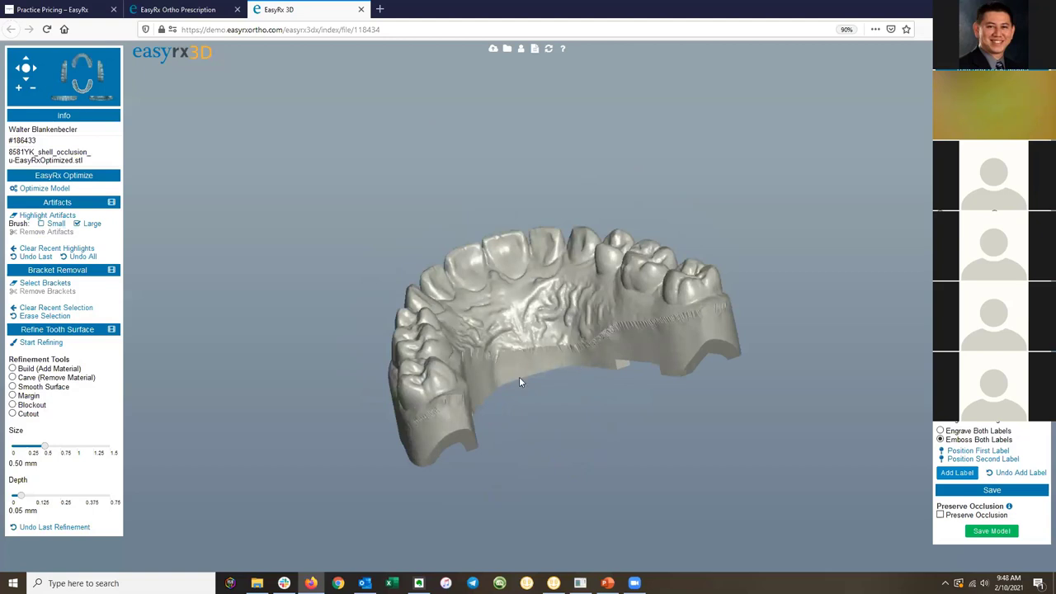
{"action": "left_click_drag", "start_coordinate": [736, 351], "coordinate": [553, 322]}
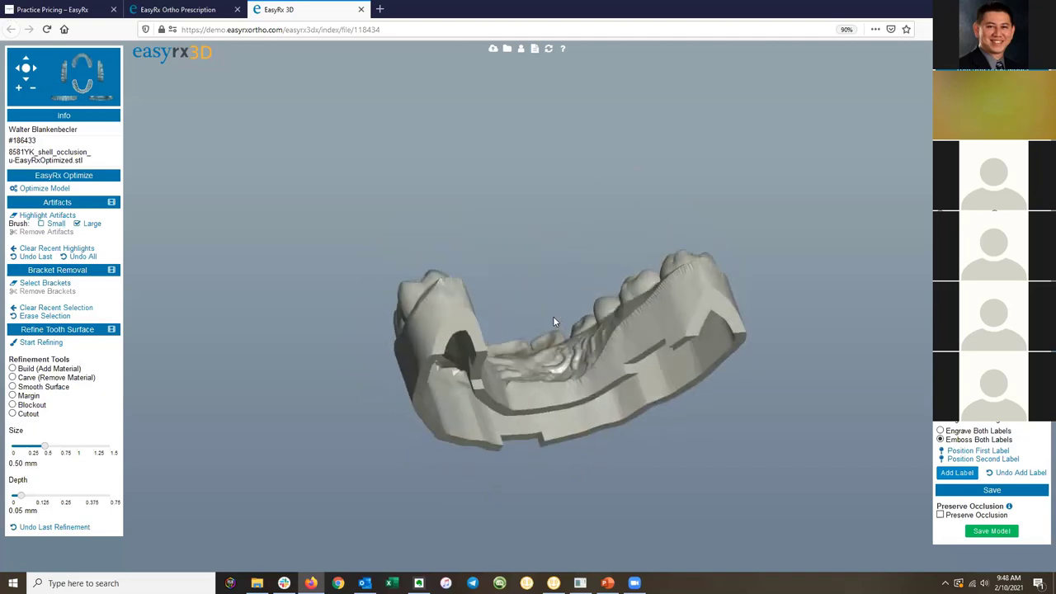
{"action": "left_click_drag", "start_coordinate": [590, 356], "coordinate": [651, 363]}
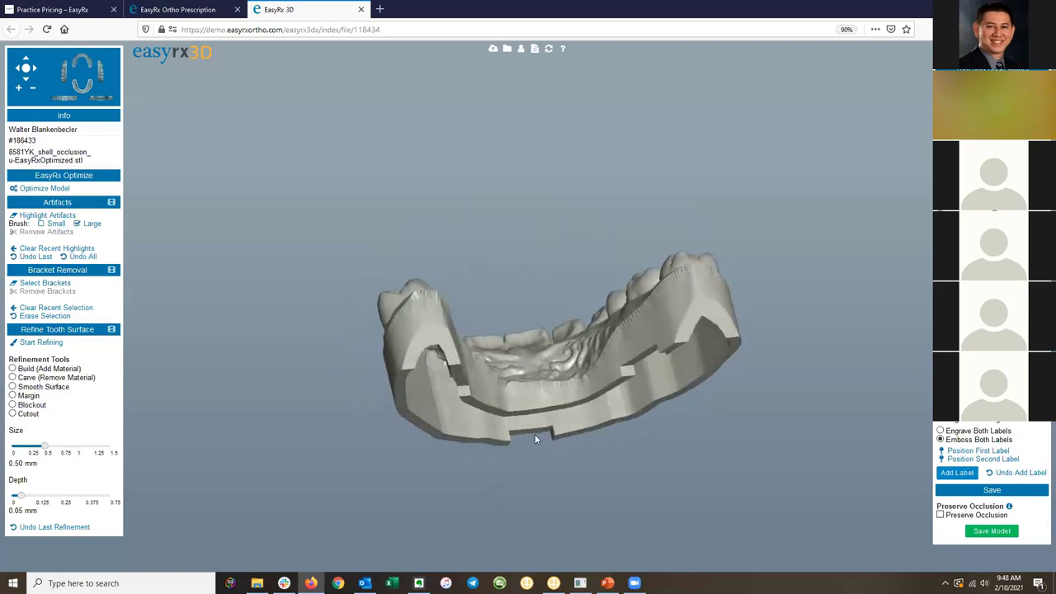
{"action": "left_click_drag", "start_coordinate": [615, 367], "coordinate": [595, 312]}
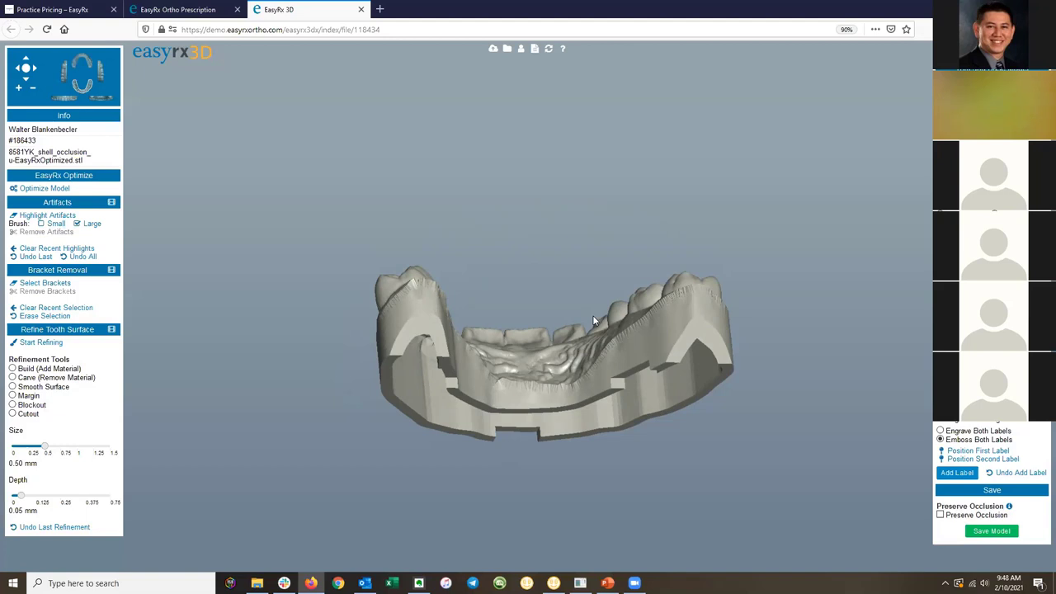
{"action": "left_click_drag", "start_coordinate": [590, 334], "coordinate": [586, 365]}
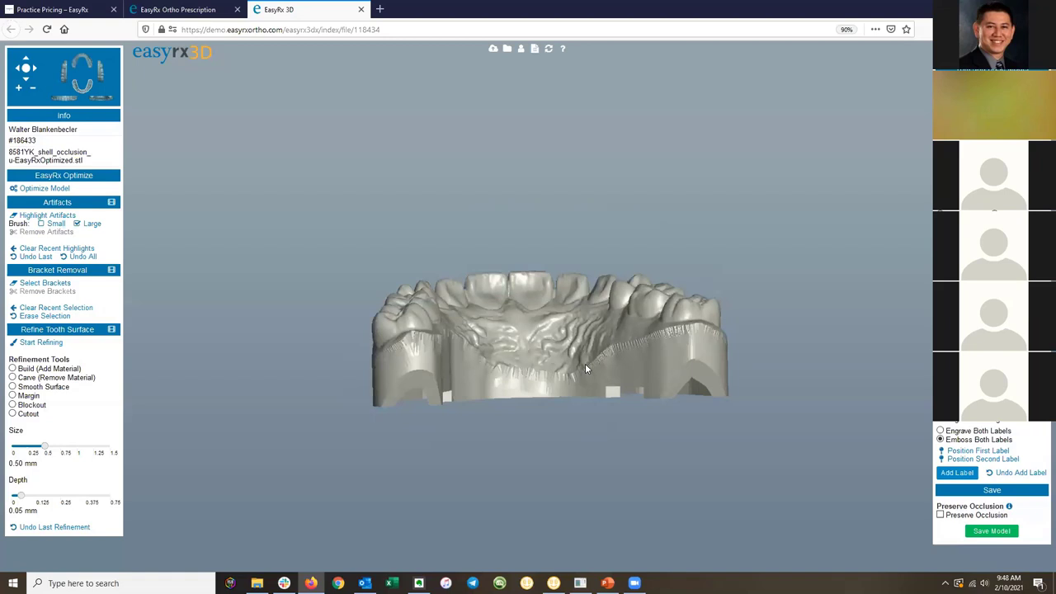
{"action": "left_click_drag", "start_coordinate": [564, 358], "coordinate": [693, 359]}
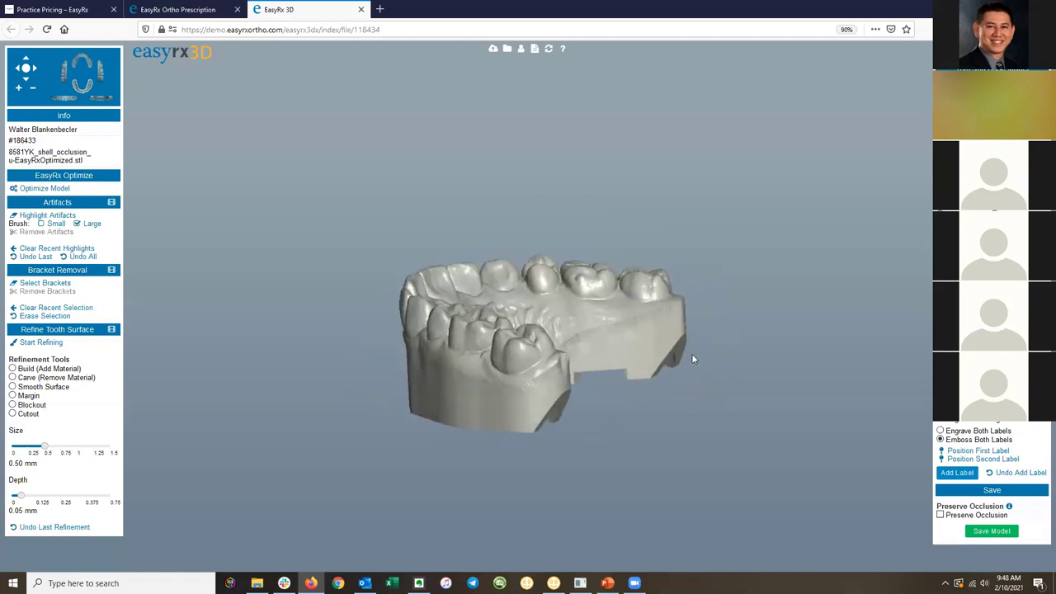
{"action": "left_click_drag", "start_coordinate": [451, 386], "coordinate": [644, 363]}
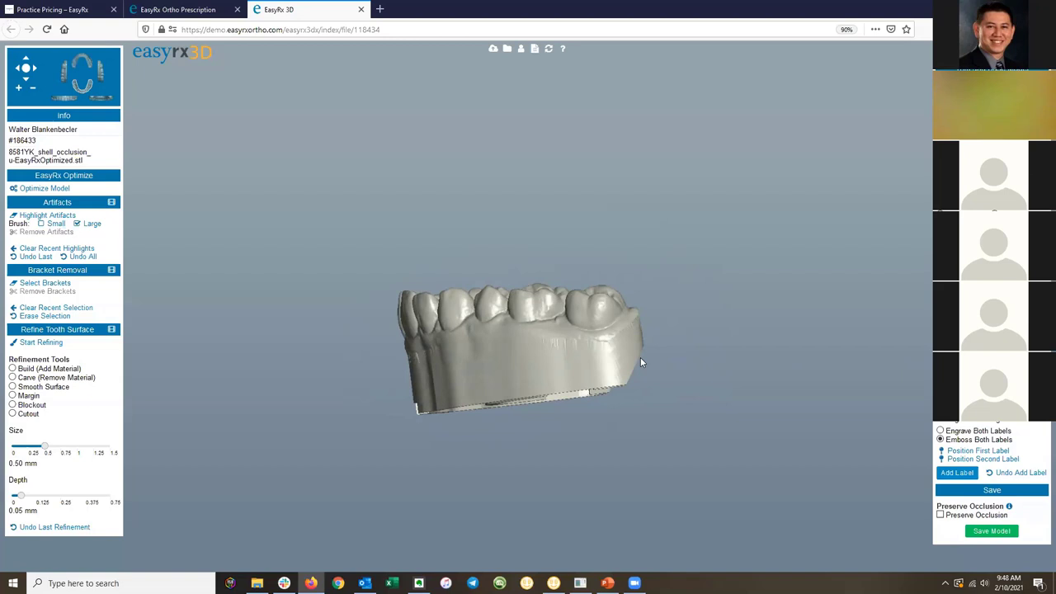
{"action": "left_click_drag", "start_coordinate": [640, 359], "coordinate": [629, 384]}
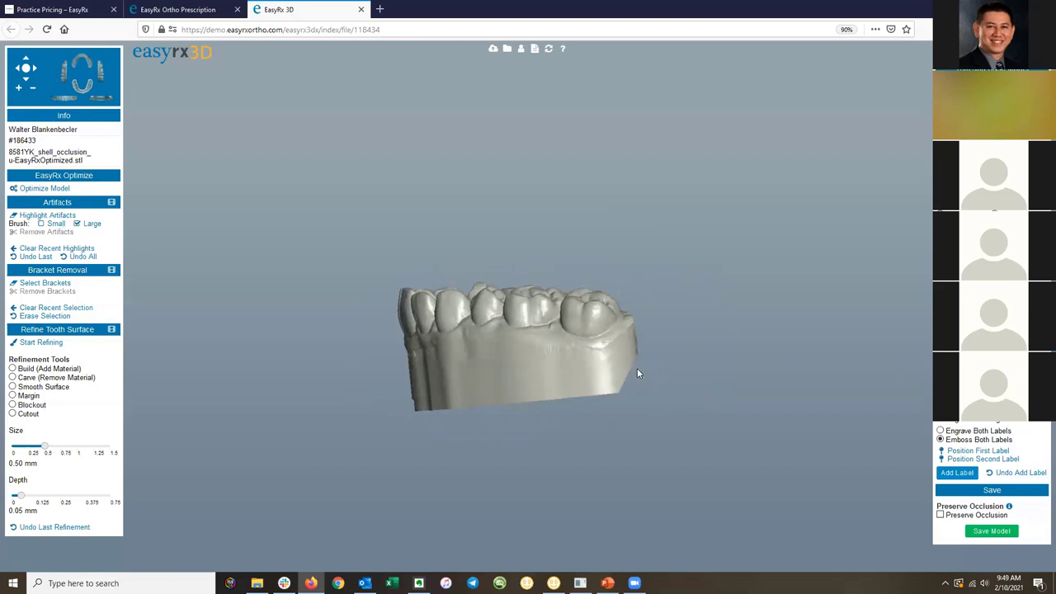
{"action": "left_click_drag", "start_coordinate": [637, 368], "coordinate": [560, 351]}
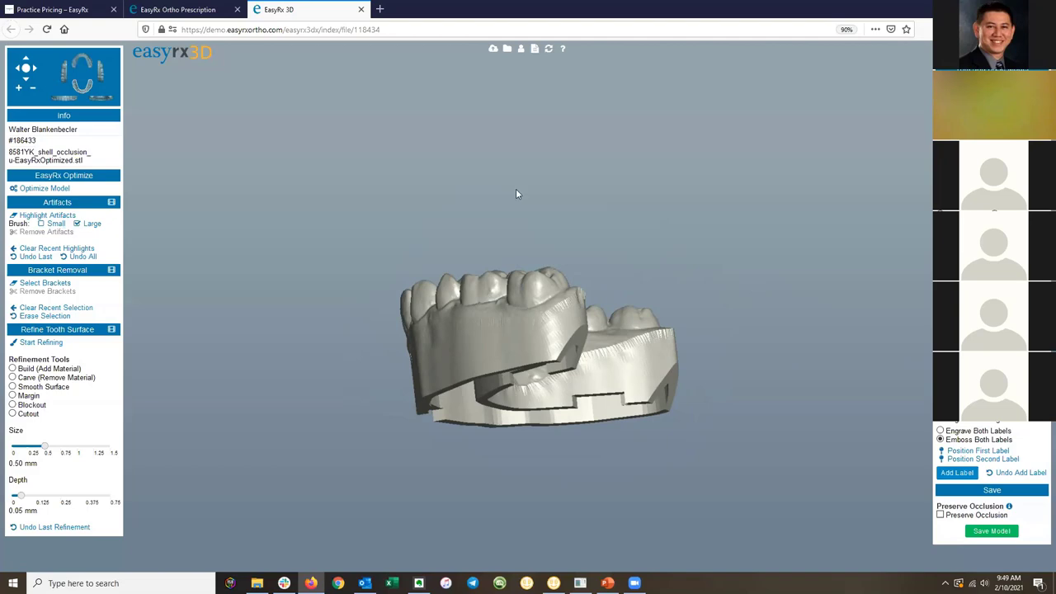
Leave the 3D editor without saving, then reopen the optimized upper-arch STL for editing.
{"action": "left_click", "coordinate": [360, 9]}
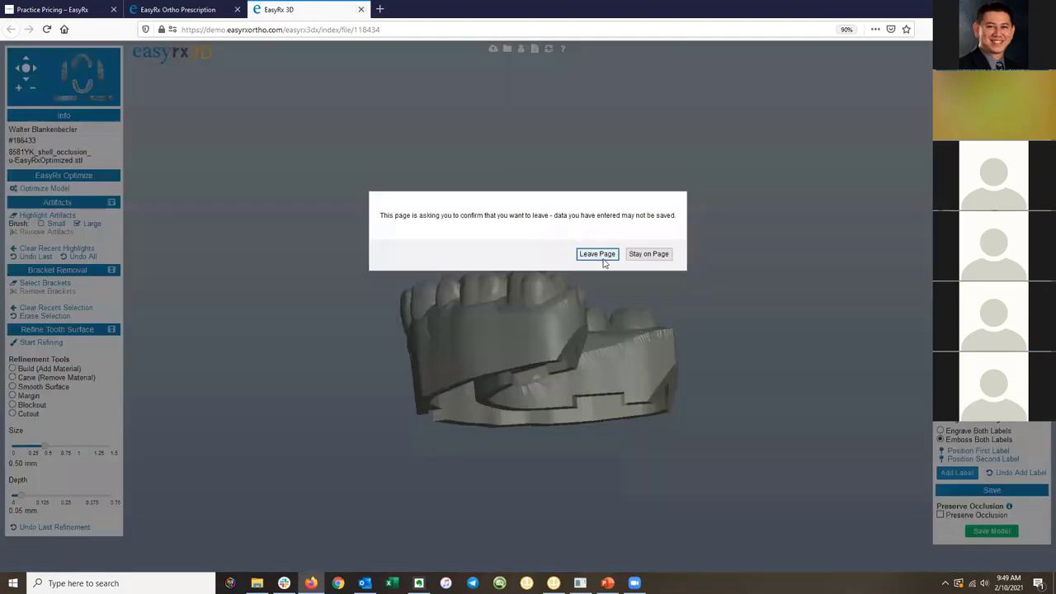
{"action": "left_click", "coordinate": [599, 254]}
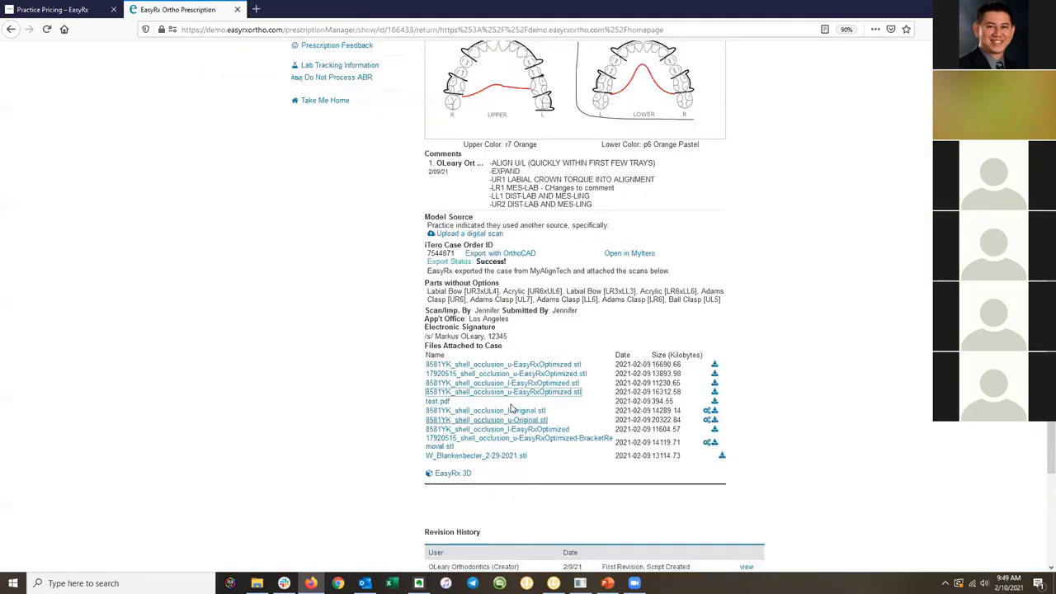
{"action": "left_click", "coordinate": [512, 393]}
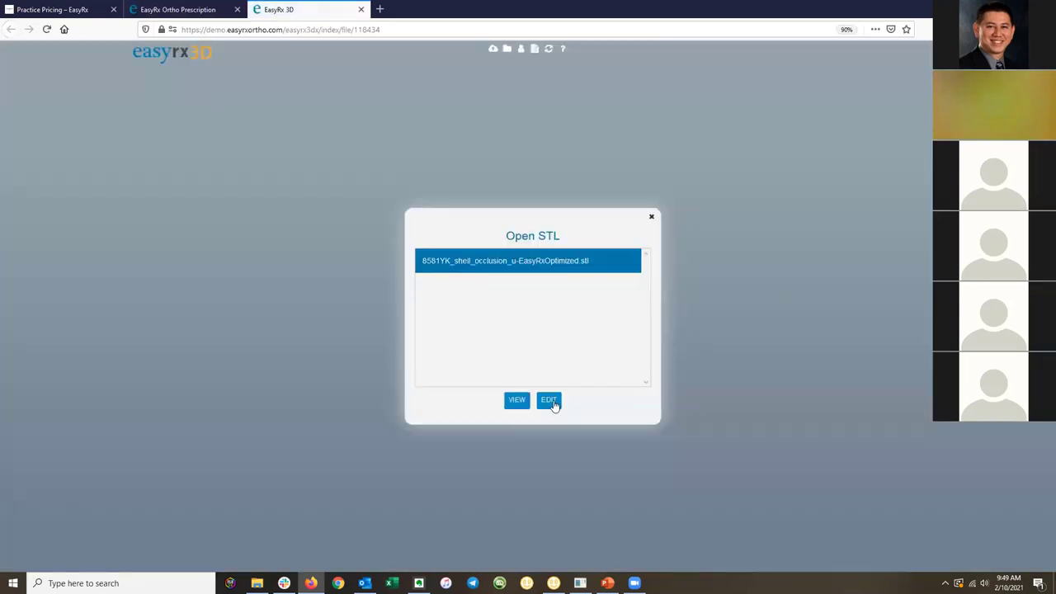
{"action": "left_click", "coordinate": [548, 400]}
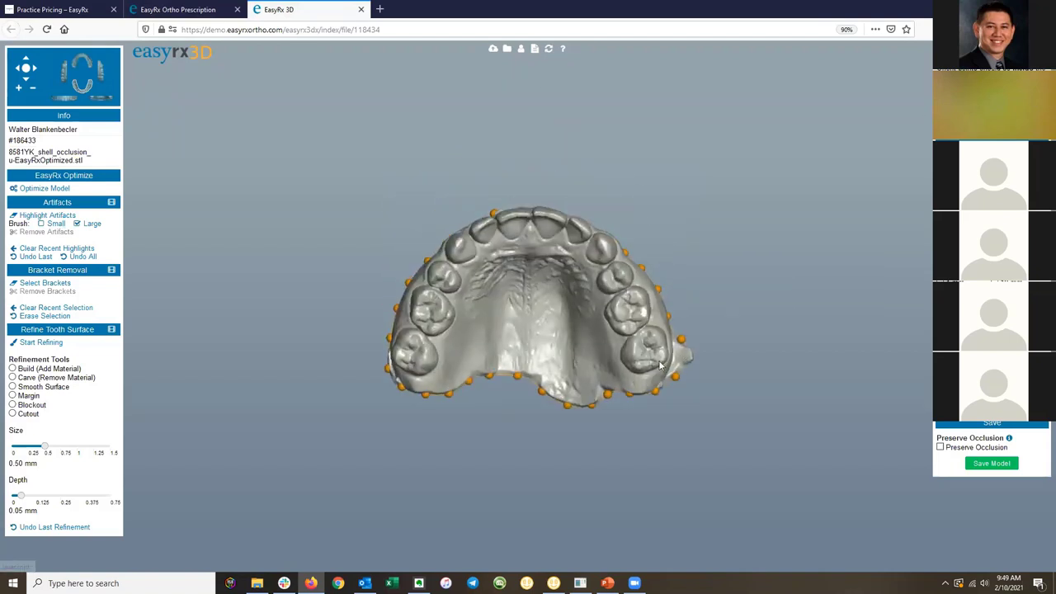
Orient the reopened upper arch by marking the right molar, the incisors and the left molar.
{"action": "left_click", "coordinate": [651, 353]}
{"action": "left_click", "coordinate": [529, 223]}
{"action": "left_click", "coordinate": [411, 351]}
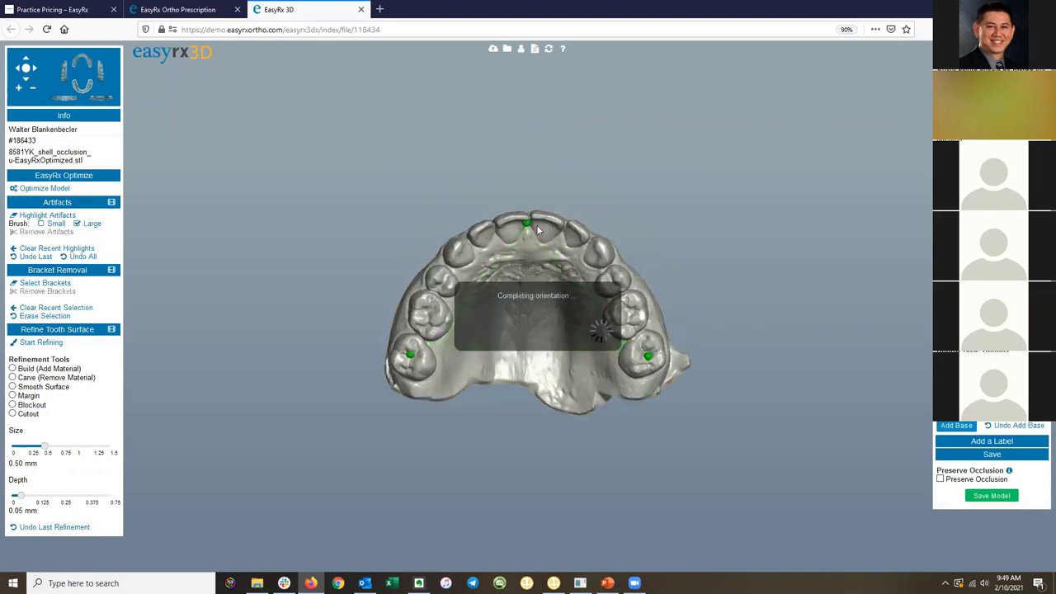
{"action": "left_click_drag", "start_coordinate": [515, 225], "coordinate": [486, 360]}
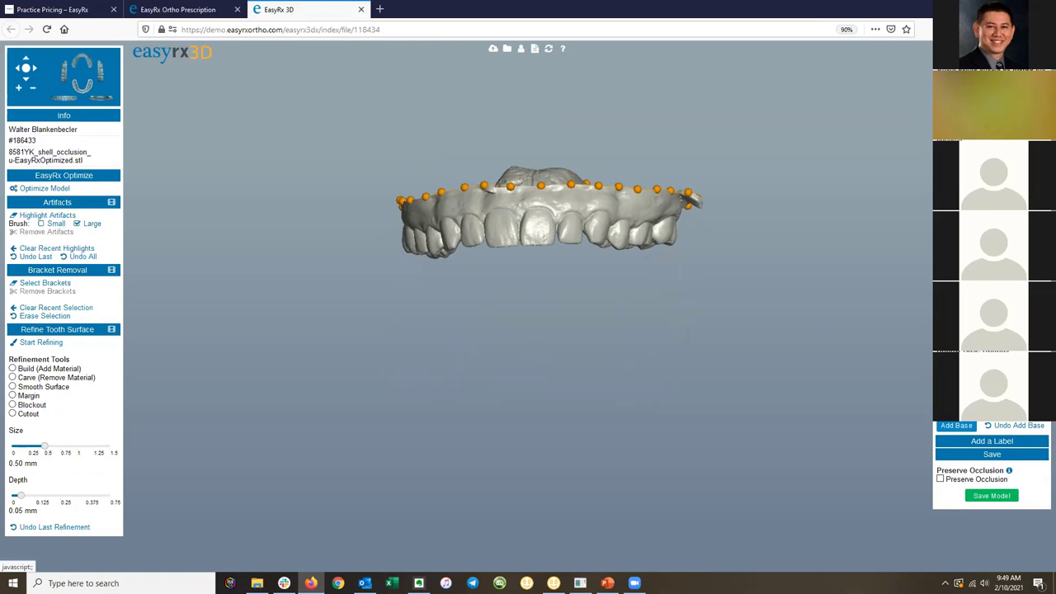
{"action": "left_click_drag", "start_coordinate": [539, 265], "coordinate": [528, 98]}
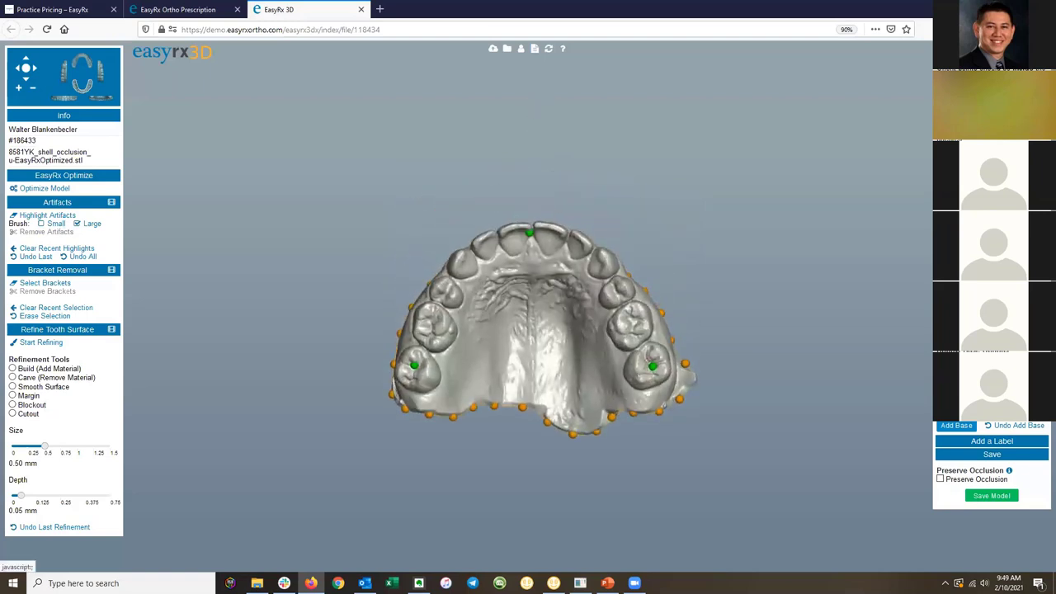
Mark both back molars to place the base plane, then check it from the front.
{"action": "left_click", "coordinate": [405, 385]}
{"action": "left_click", "coordinate": [659, 384]}
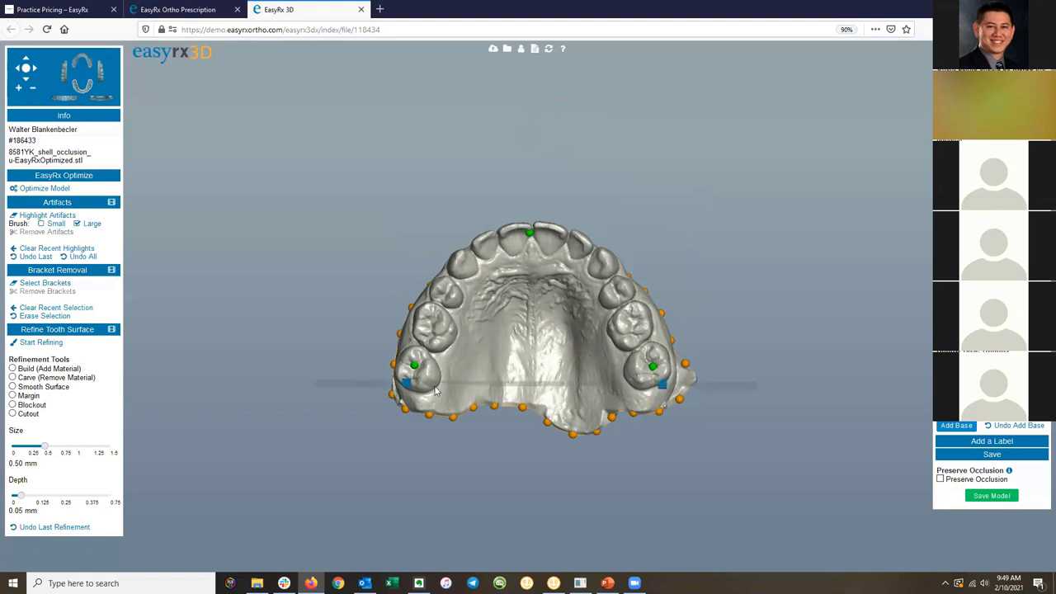
{"action": "left_click_drag", "start_coordinate": [514, 322], "coordinate": [533, 234]}
{"action": "left_click_drag", "start_coordinate": [628, 223], "coordinate": [568, 290]}
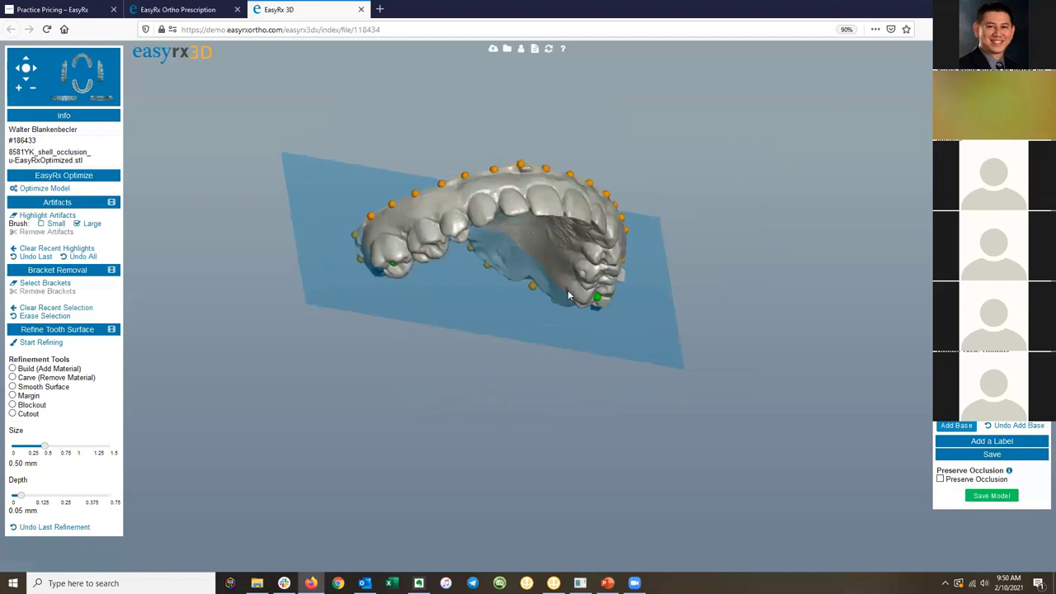
Lower the base trimming plane and level its tilt under the arch, checking it from several angles.
{"action": "left_click_drag", "start_coordinate": [532, 234], "coordinate": [509, 83]}
{"action": "left_click_drag", "start_coordinate": [459, 455], "coordinate": [460, 450]}
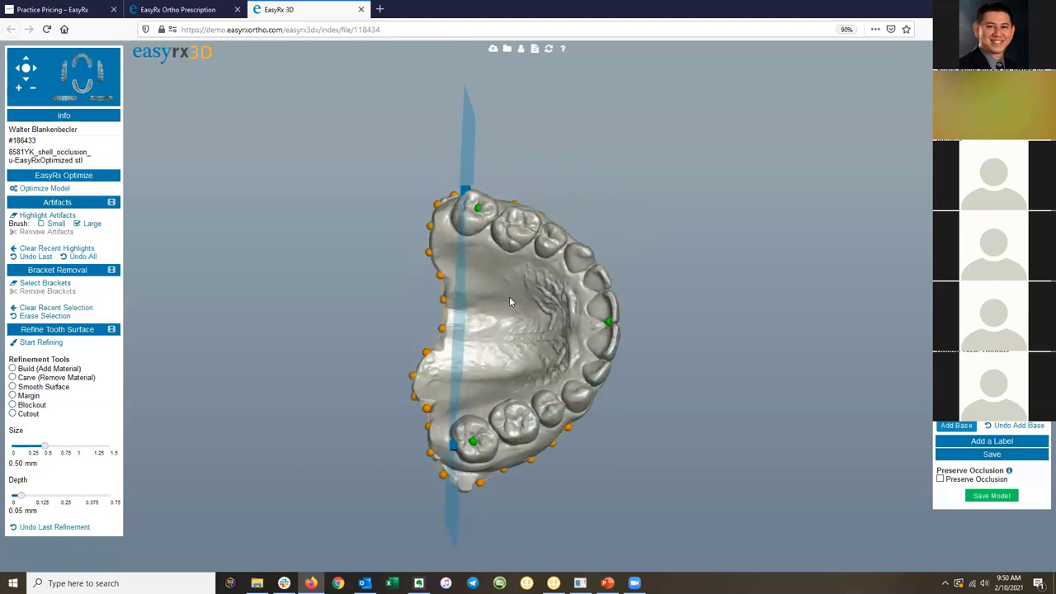
{"action": "left_click_drag", "start_coordinate": [508, 363], "coordinate": [507, 483]}
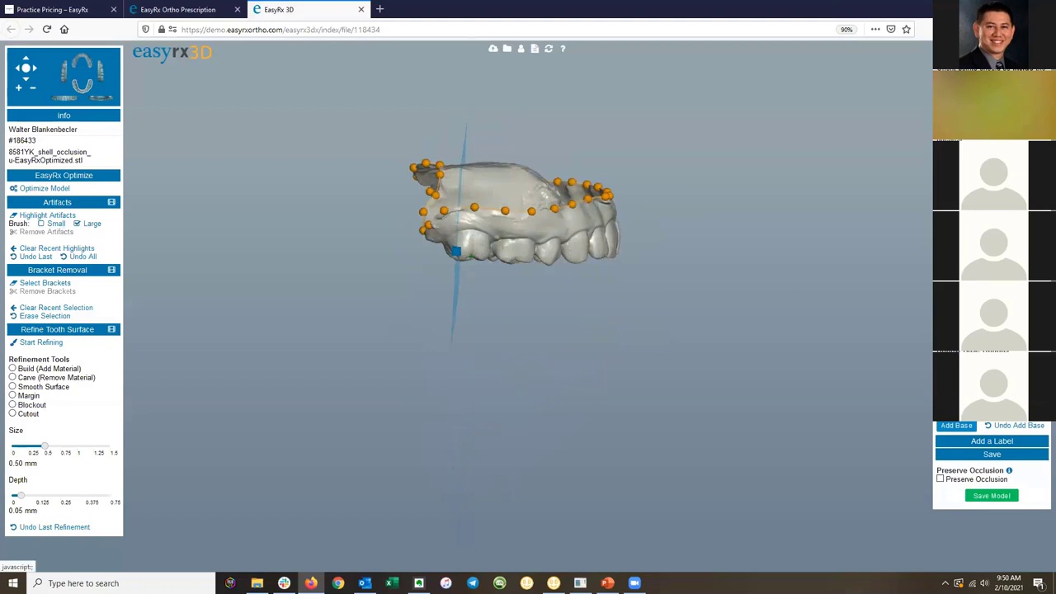
{"action": "left_click_drag", "start_coordinate": [545, 225], "coordinate": [537, 214]}
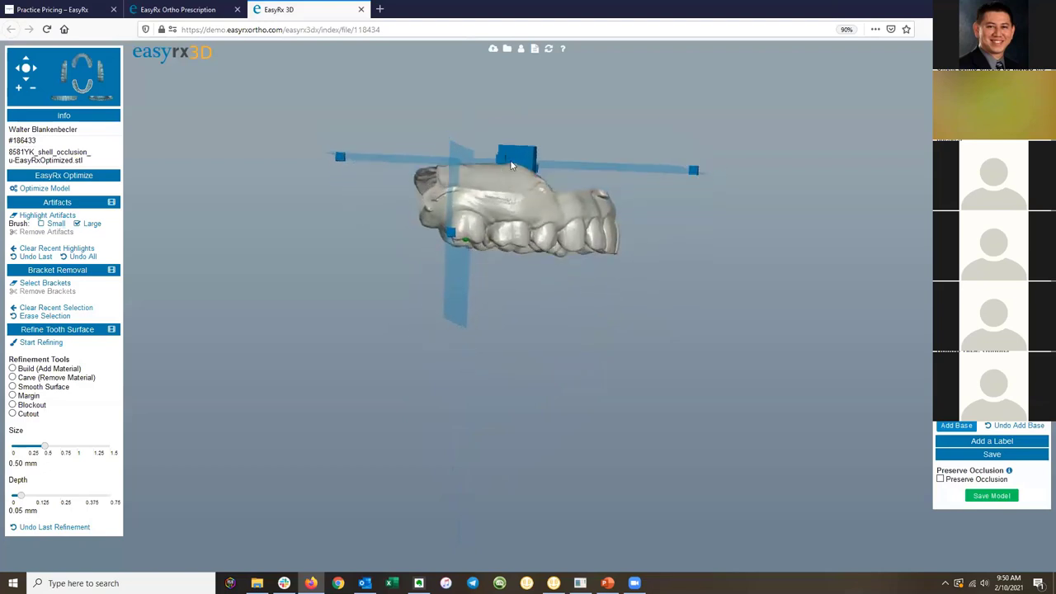
{"action": "left_click_drag", "start_coordinate": [503, 161], "coordinate": [502, 207]}
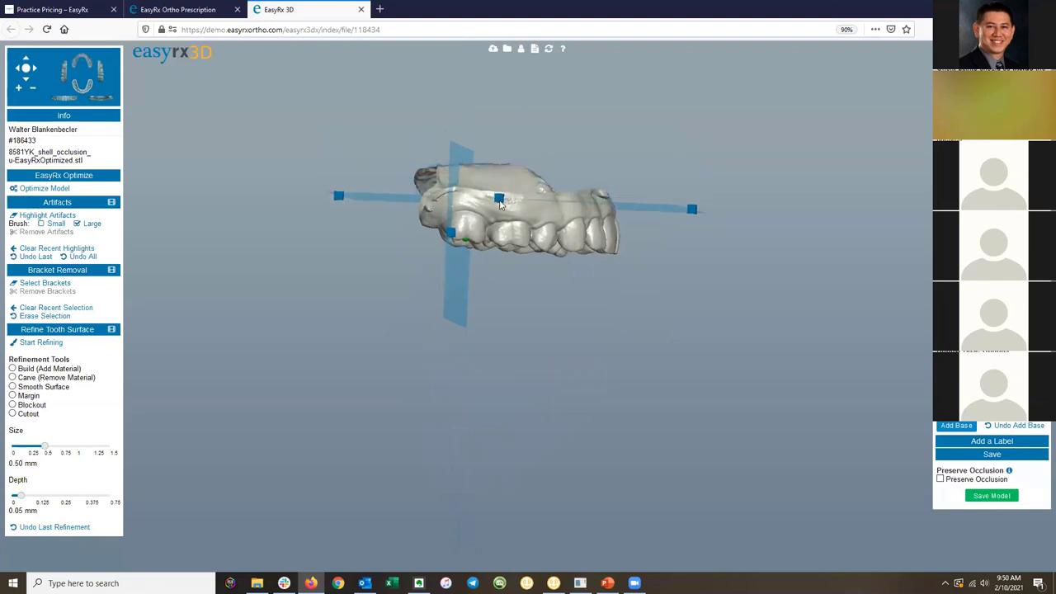
{"action": "left_click_drag", "start_coordinate": [566, 247], "coordinate": [559, 254]}
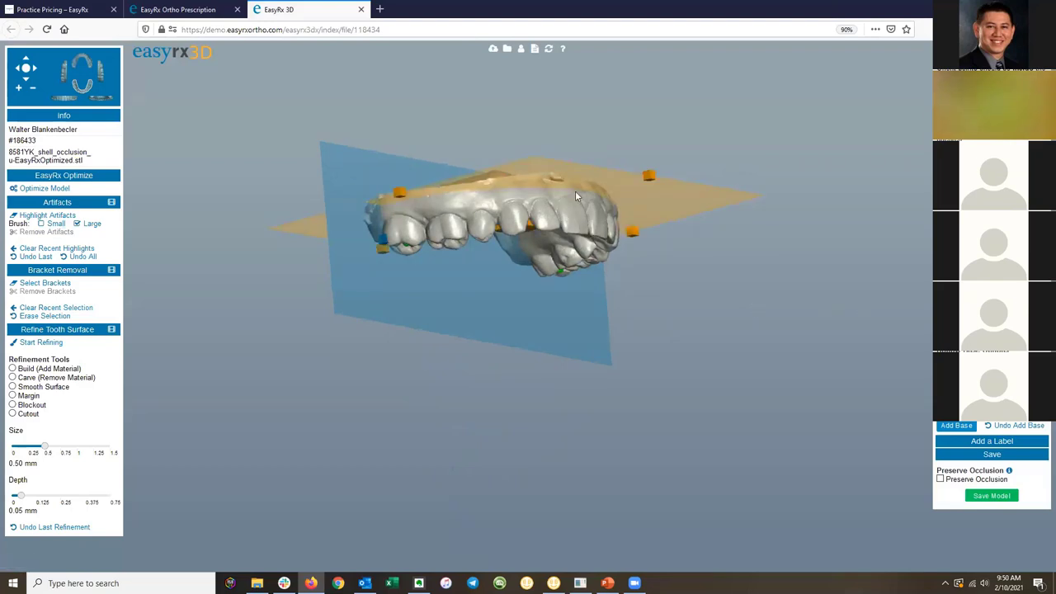
{"action": "left_click_drag", "start_coordinate": [549, 210], "coordinate": [686, 218]}
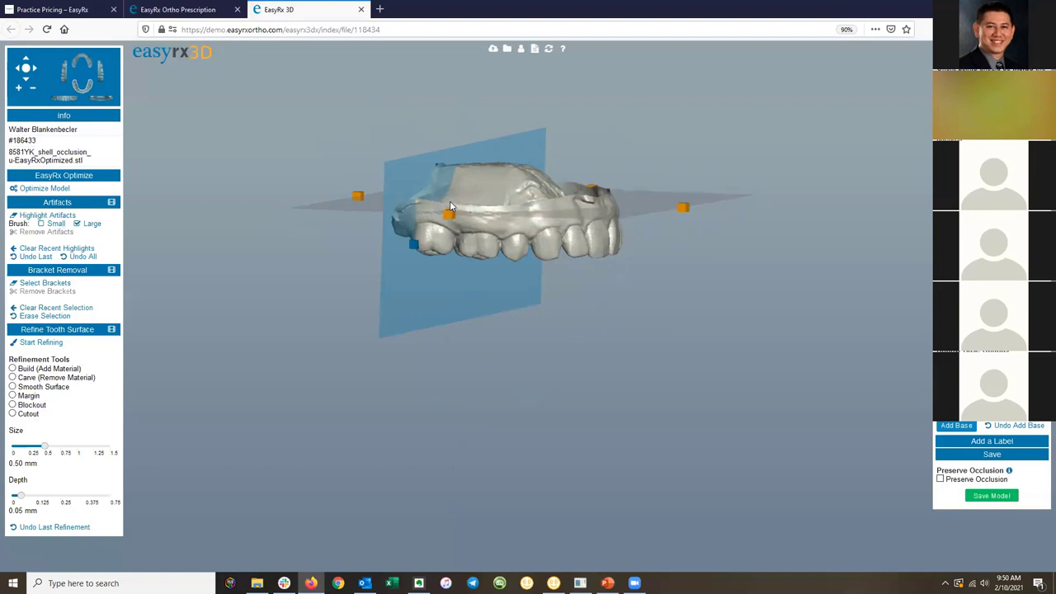
{"action": "left_click_drag", "start_coordinate": [588, 236], "coordinate": [591, 183]}
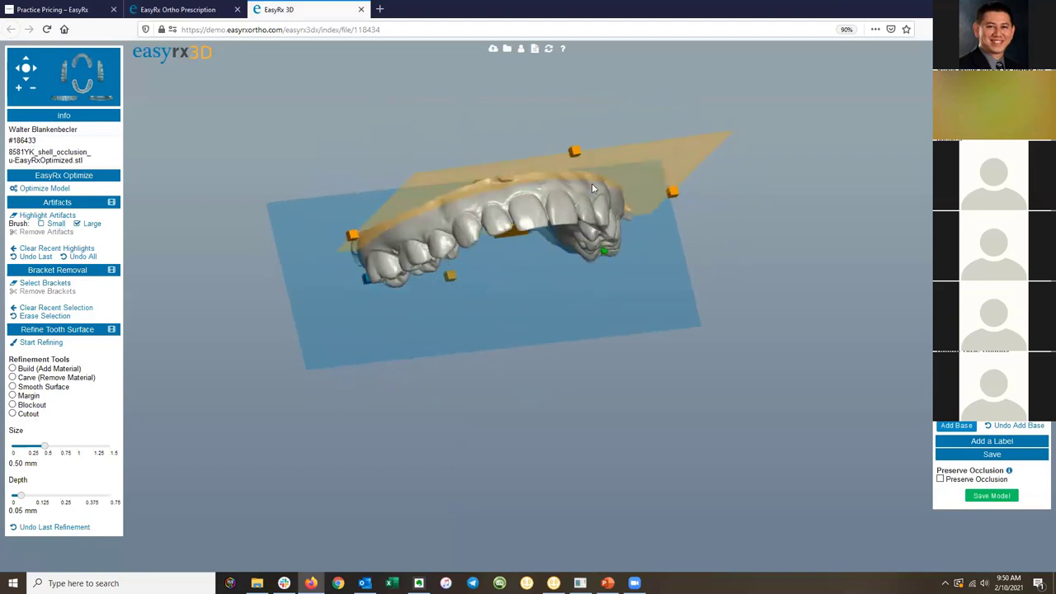
{"action": "left_click_drag", "start_coordinate": [585, 192], "coordinate": [607, 211]}
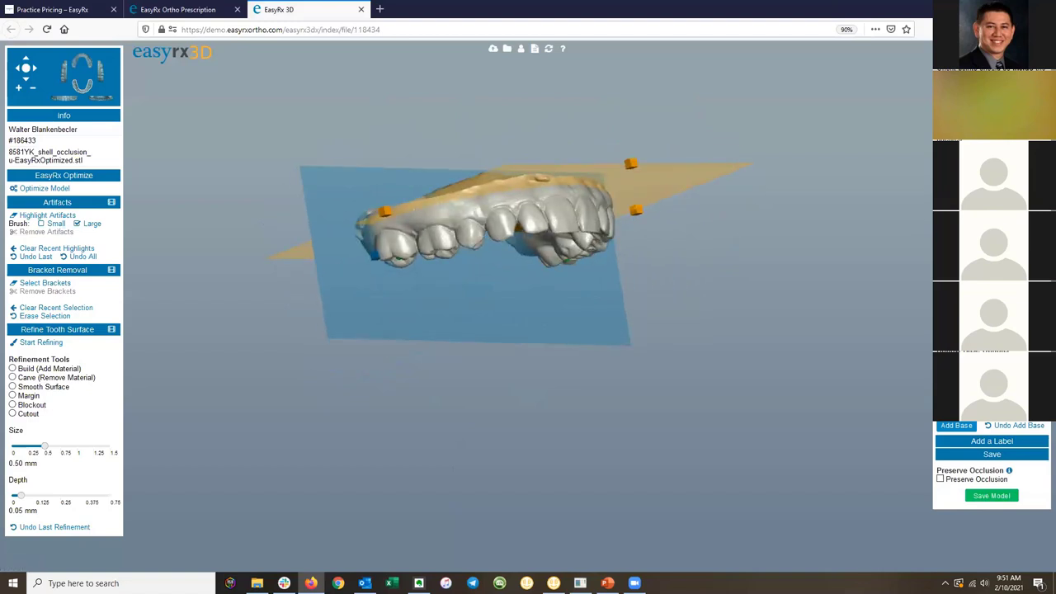
Trim the upper arch at the base plane, add a flat base and inspect the result.
{"action": "left_click", "coordinate": [955, 426]}
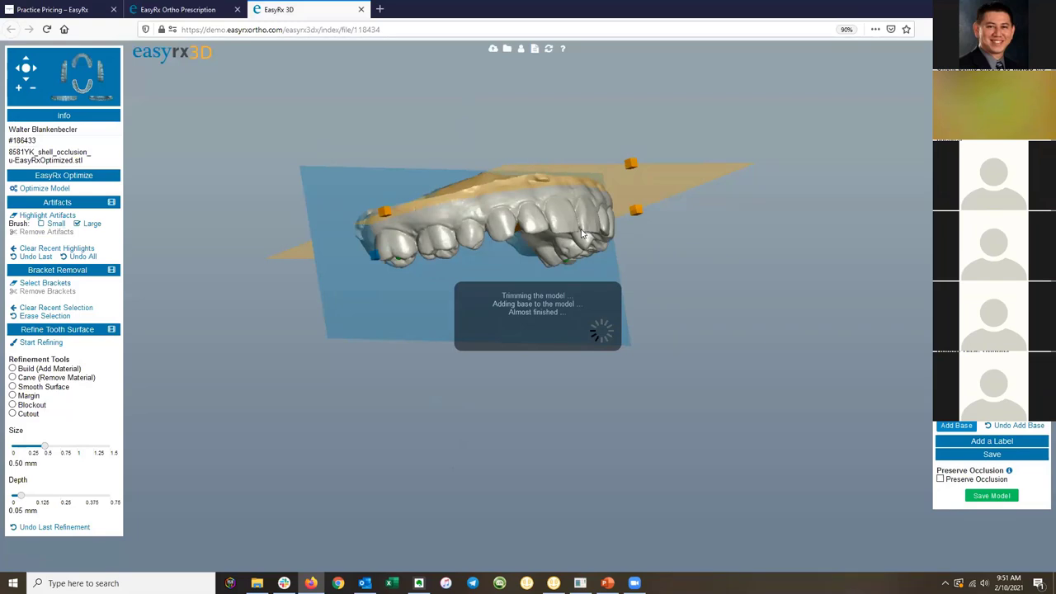
{"action": "left_click_drag", "start_coordinate": [508, 226], "coordinate": [540, 267]}
{"action": "scroll", "coordinate": [530, 259], "scroll_direction": "up", "scroll_amount": 5}
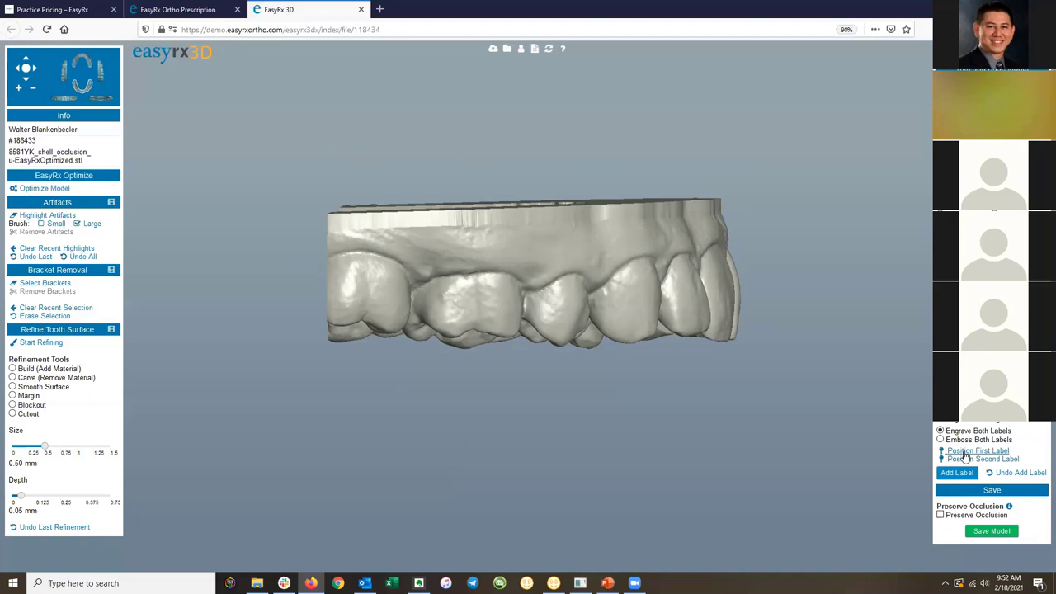
Position the patient-name label along the base's top edge, fine-tuning its start and end points.
{"action": "left_click", "coordinate": [965, 452]}
{"action": "left_click", "coordinate": [356, 223]}
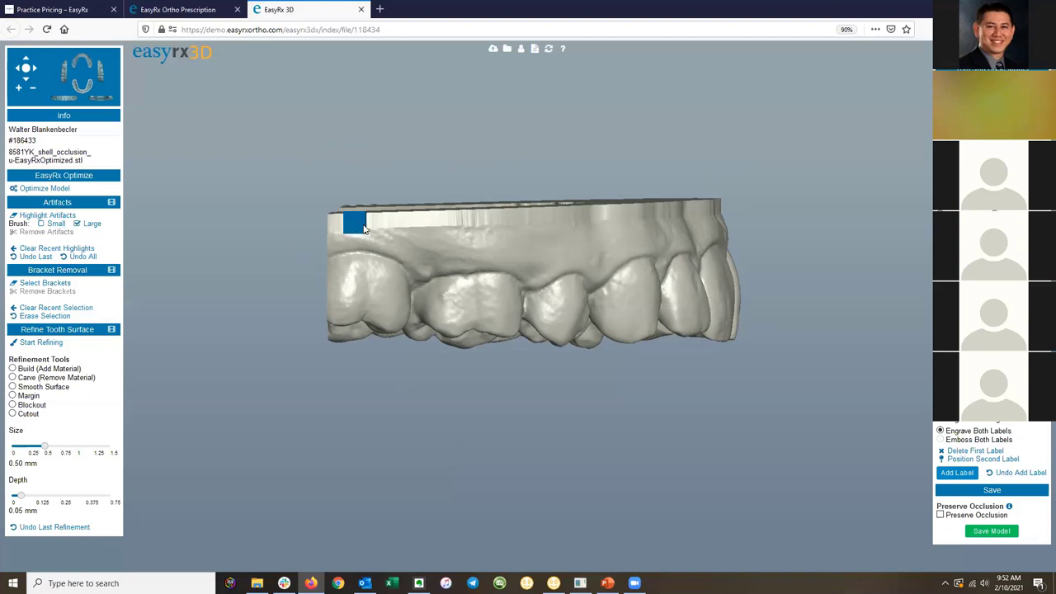
{"action": "left_click", "coordinate": [567, 217]}
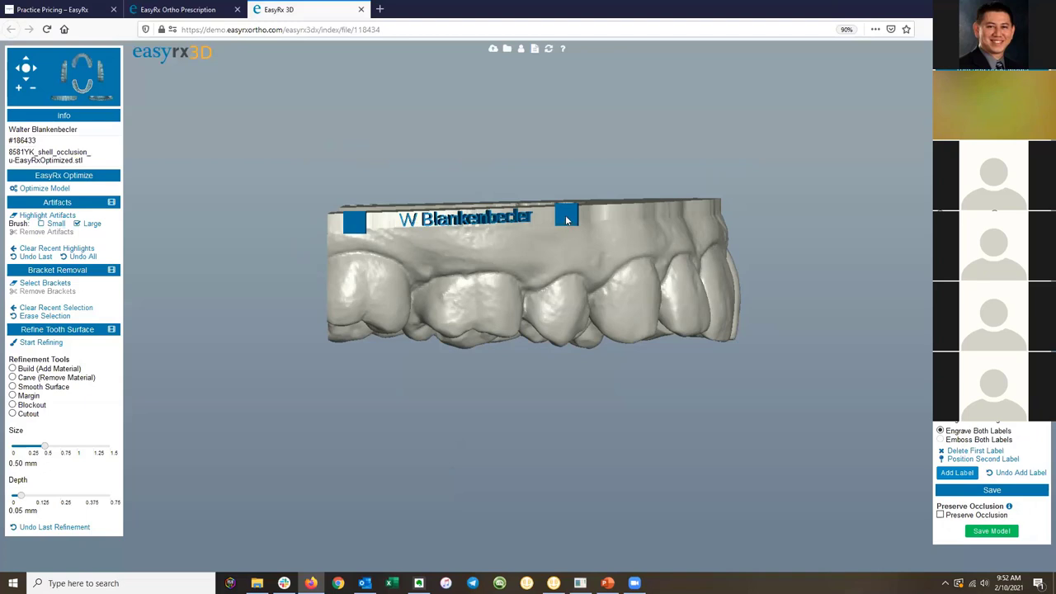
{"action": "left_click", "coordinate": [539, 220]}
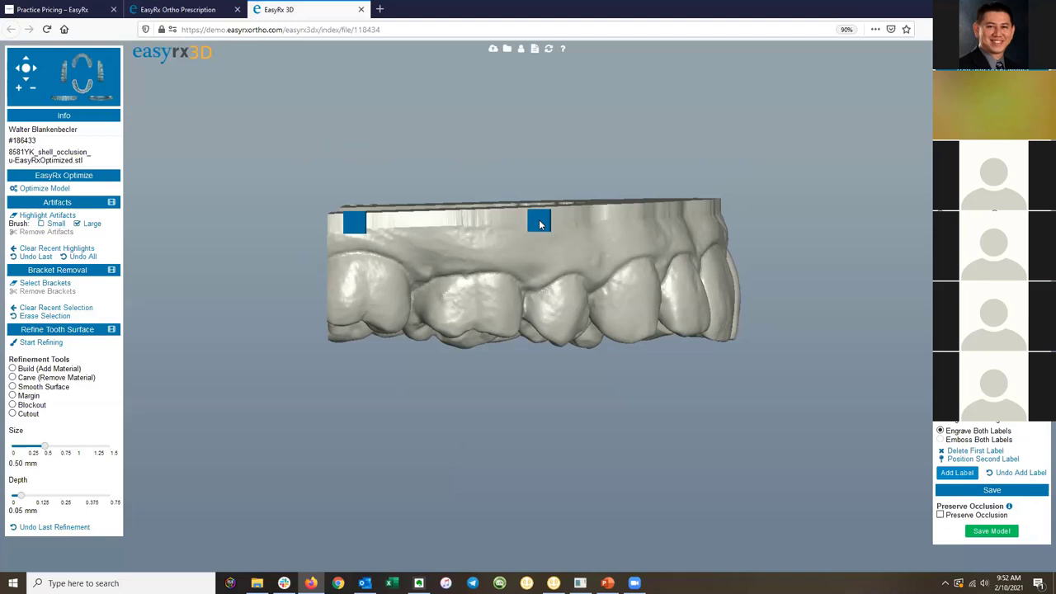
{"action": "left_click", "coordinate": [381, 221]}
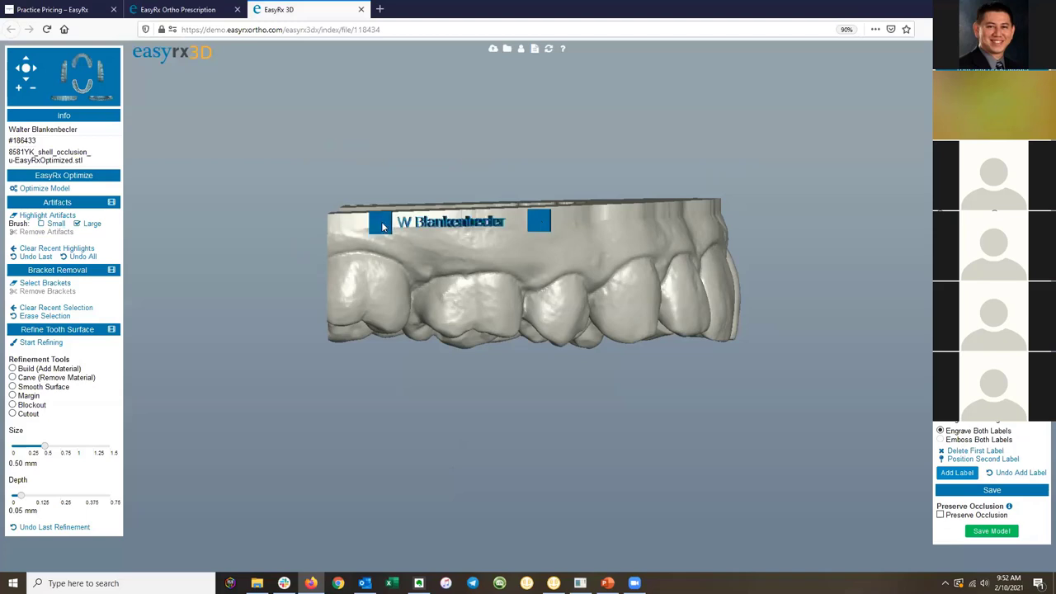
{"action": "left_click", "coordinate": [543, 223]}
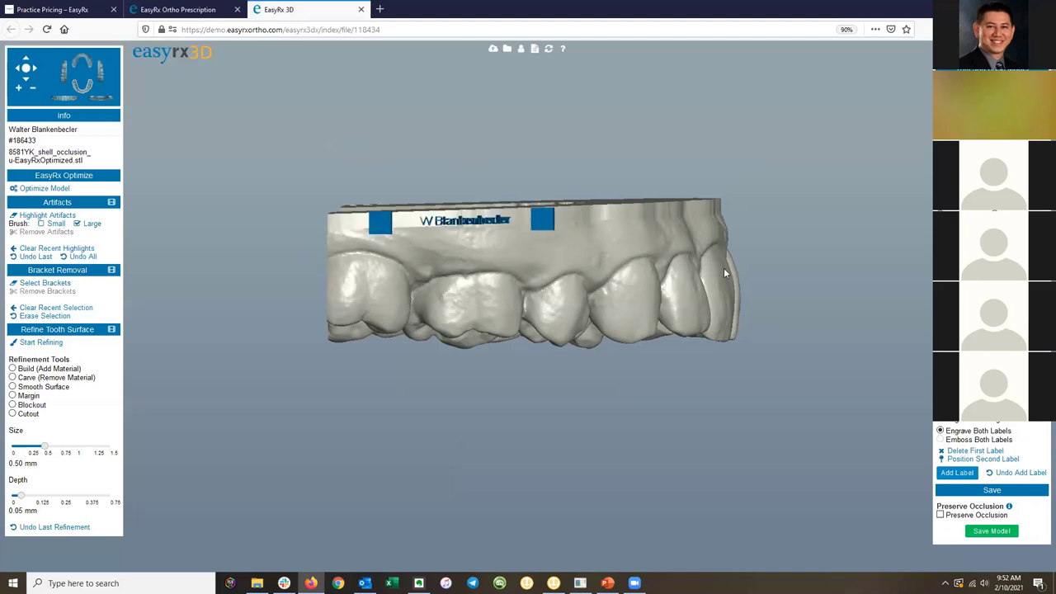
{"action": "left_click_drag", "start_coordinate": [750, 271], "coordinate": [657, 270]}
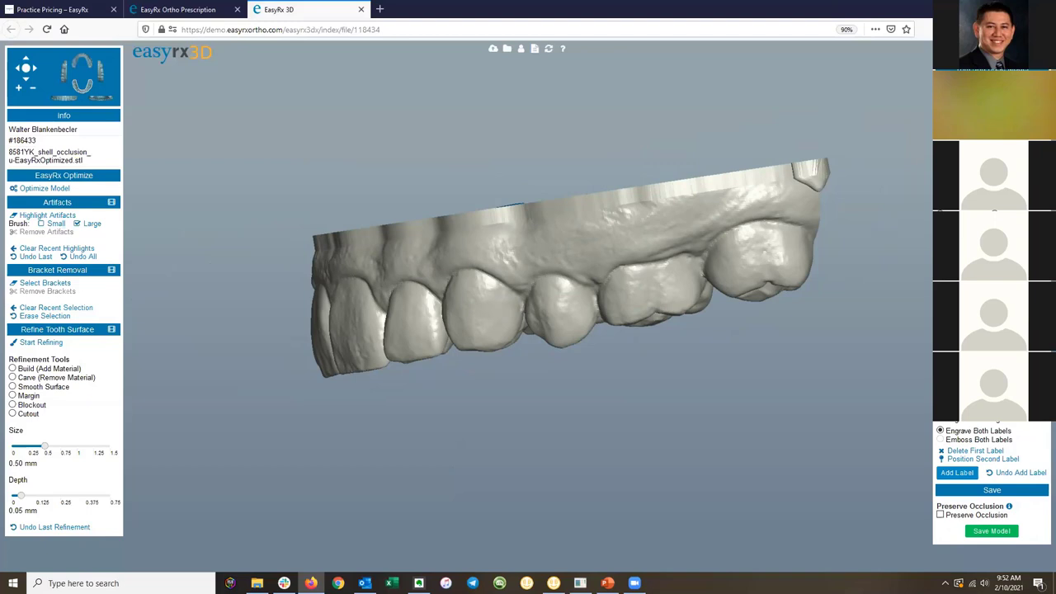
Place the 2-10-2021 date label on the base and engrave both labels into the model.
{"action": "left_click", "coordinate": [965, 459]}
{"action": "left_click", "coordinate": [735, 188]}
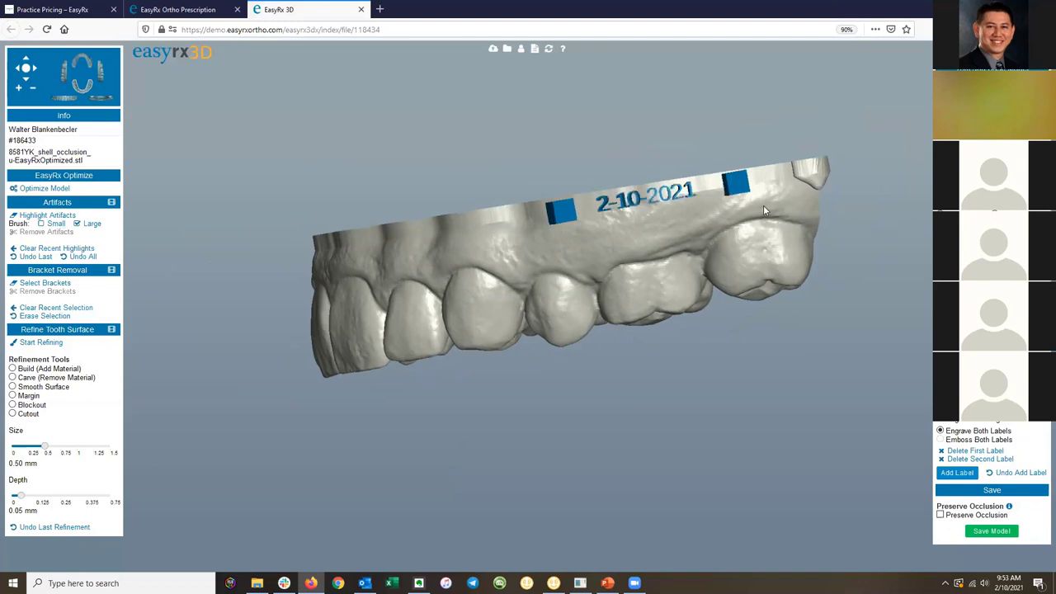
{"action": "left_click", "coordinate": [572, 208]}
{"action": "left_click_drag", "start_coordinate": [592, 221], "coordinate": [614, 240]}
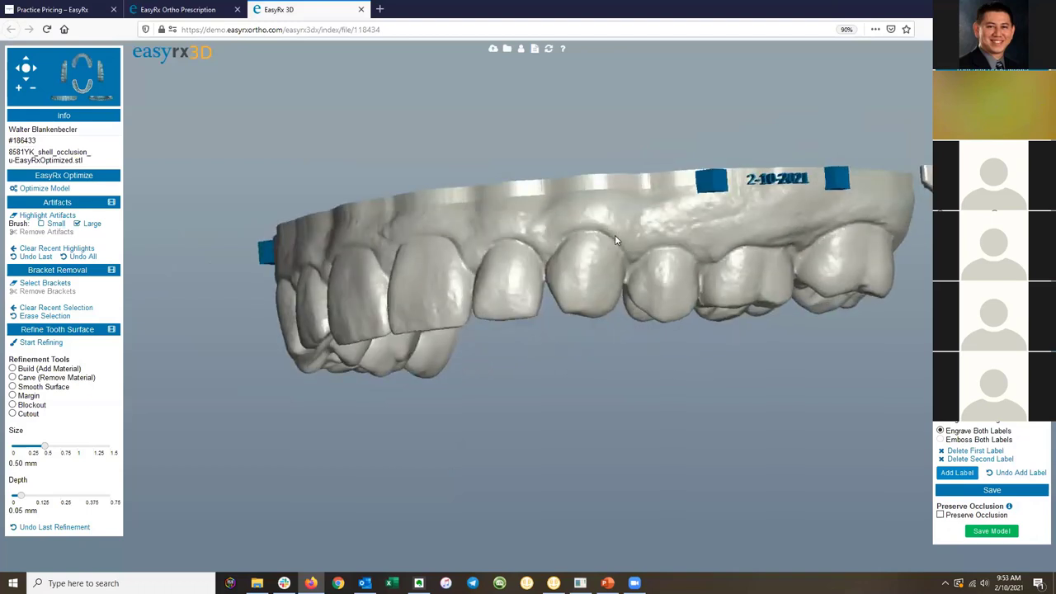
{"action": "left_click", "coordinate": [957, 474]}
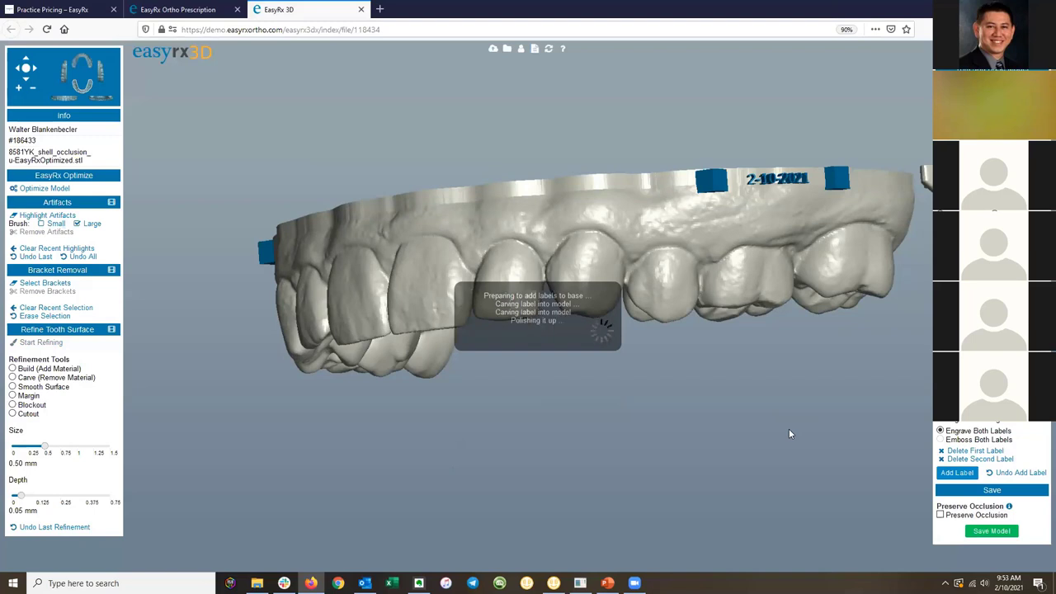
{"action": "left_click_drag", "start_coordinate": [763, 267], "coordinate": [504, 280]}
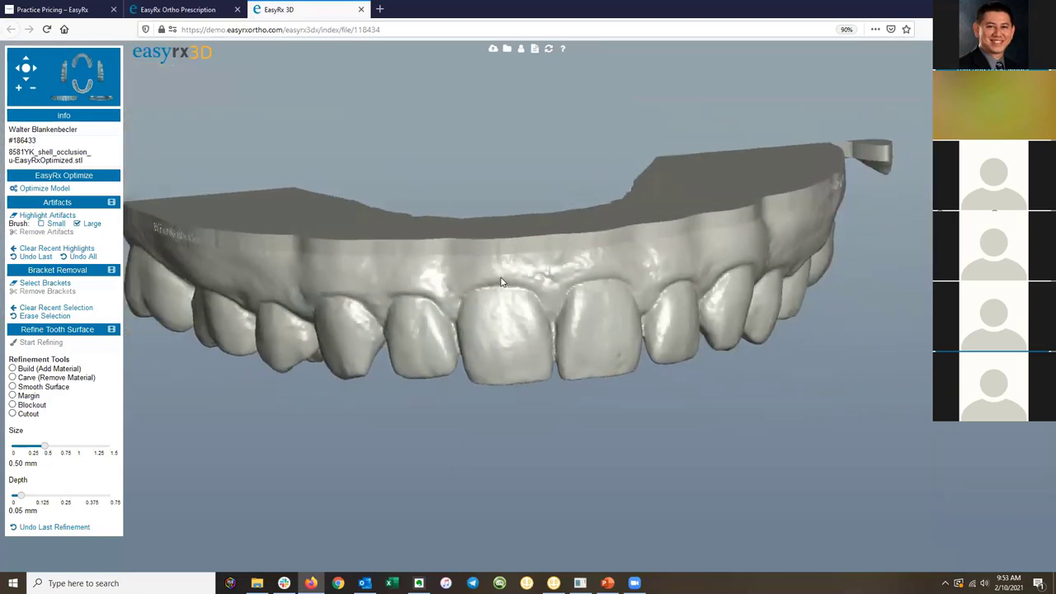
Replace the end of the STL file name with 2-10-2021, after the patient's name.
{"action": "left_click_drag", "start_coordinate": [726, 280], "coordinate": [874, 161]}
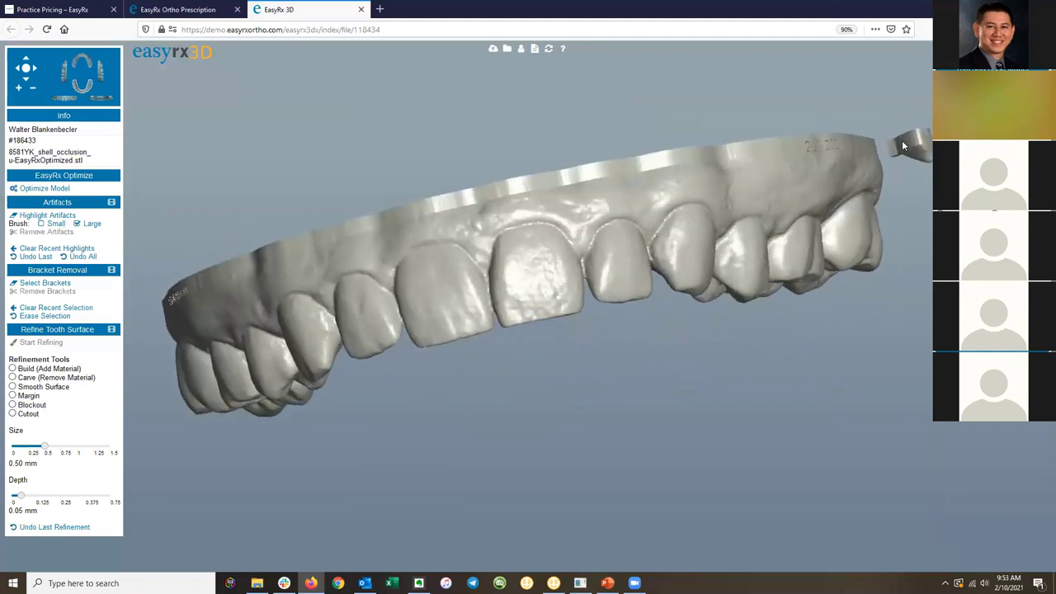
{"action": "left_click_drag", "start_coordinate": [634, 248], "coordinate": [789, 324]}
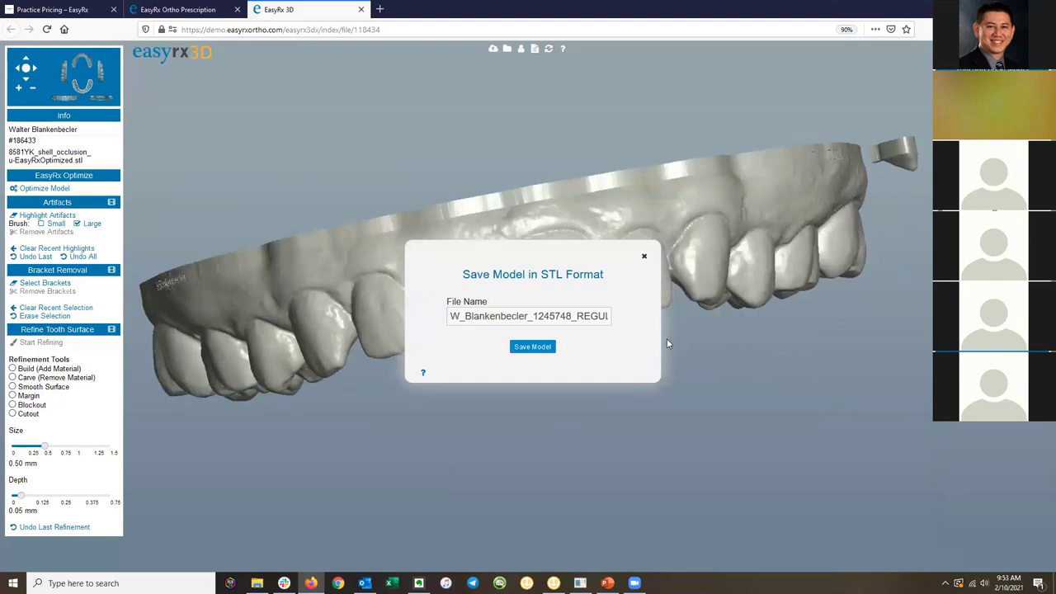
{"action": "left_click_drag", "start_coordinate": [533, 316], "coordinate": [809, 309]}
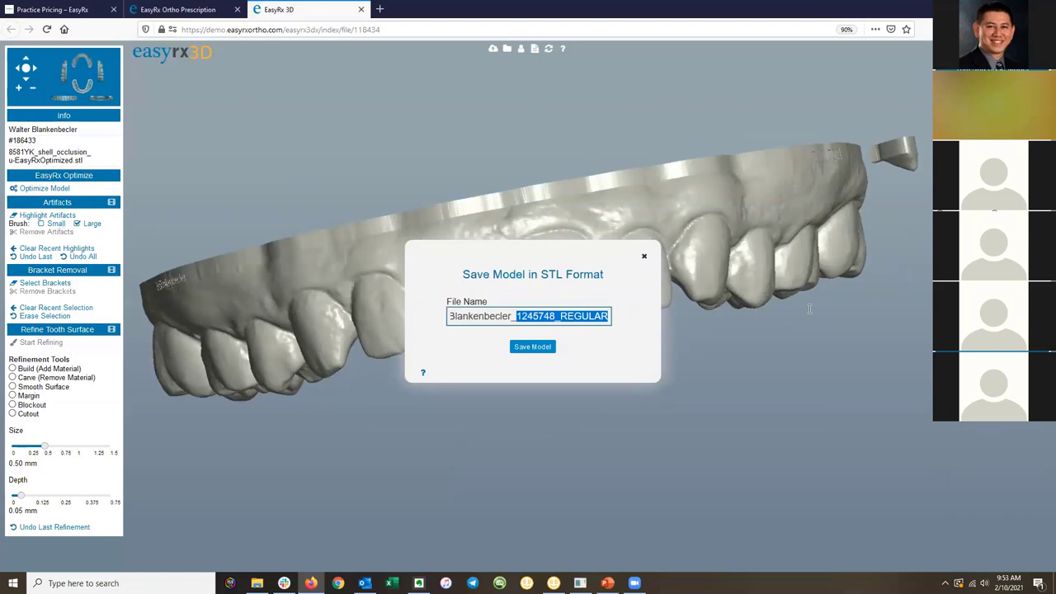
{"action": "type", "text": "Finished"}
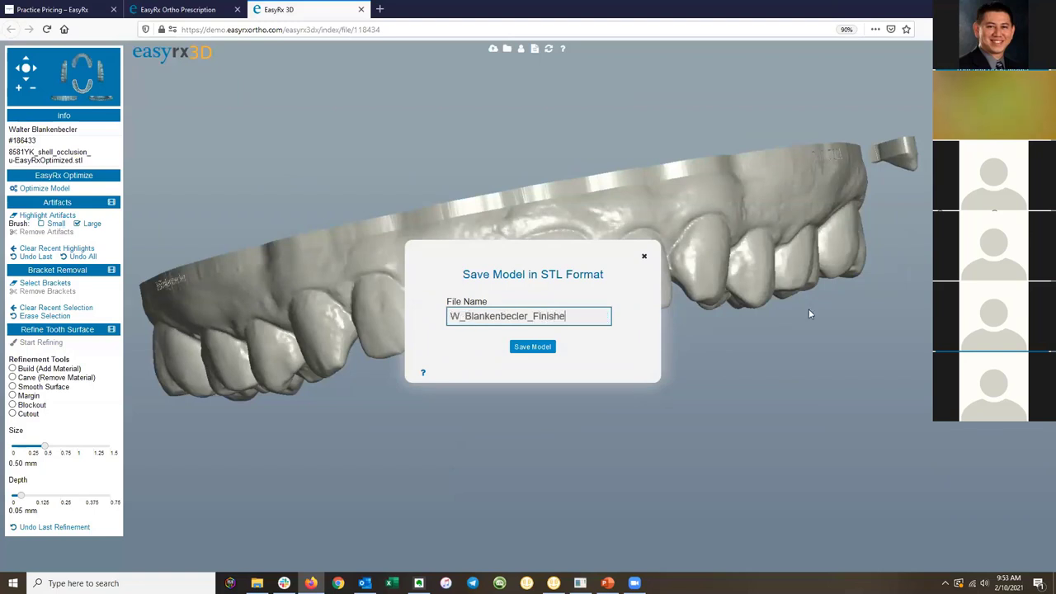
{"action": "type", "text": " Retainer"}
{"action": "key", "text": "BackSpace"}
{"action": "key", "text": "BackSpace"}
{"action": "key", "text": "BackSpace"}
{"action": "key", "text": "BackSpace"}
{"action": "key", "text": "BackSpace"}
{"action": "key", "text": "BackSpace"}
{"action": "key", "text": "BackSpace"}
{"action": "key", "text": "BackSpace"}
{"action": "key", "text": "BackSpace"}
{"action": "key", "text": "BackSpace"}
{"action": "key", "text": "BackSpace"}
{"action": "key", "text": "BackSpace"}
{"action": "key", "text": "BackSpace"}
{"action": "key", "text": "BackSpace"}
{"action": "key", "text": "BackSpace"}
{"action": "key", "text": "BackSpace"}
{"action": "key", "text": "BackSpace"}
{"action": "type", "text": "2-10-2021"}
Save the model under the new file name and close the EasyRx 3D tab.
{"action": "left_click", "coordinate": [537, 349]}
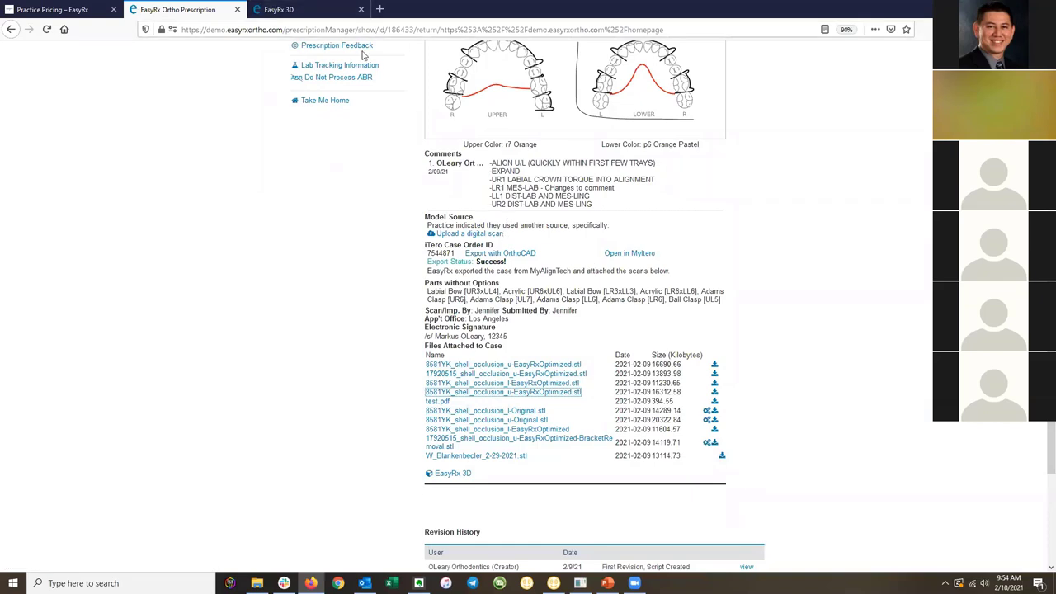
{"action": "left_click", "coordinate": [302, 12]}
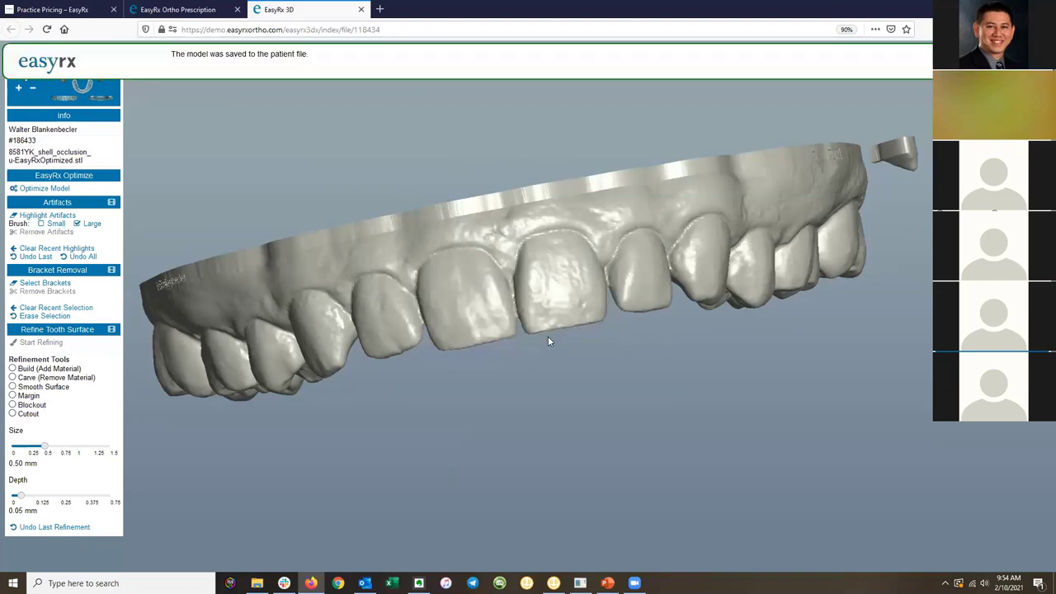
{"action": "left_click", "coordinate": [360, 9]}
Reload the prescription page and download the newly attached 2-10-2021 STL.
{"action": "right_click", "coordinate": [875, 164]}
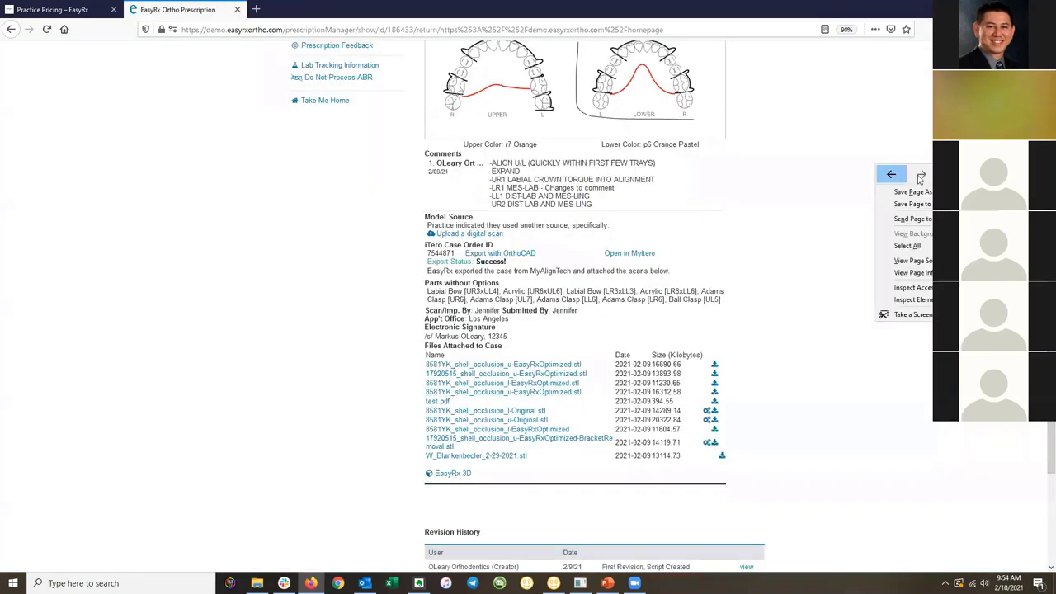
{"action": "left_click", "coordinate": [922, 173]}
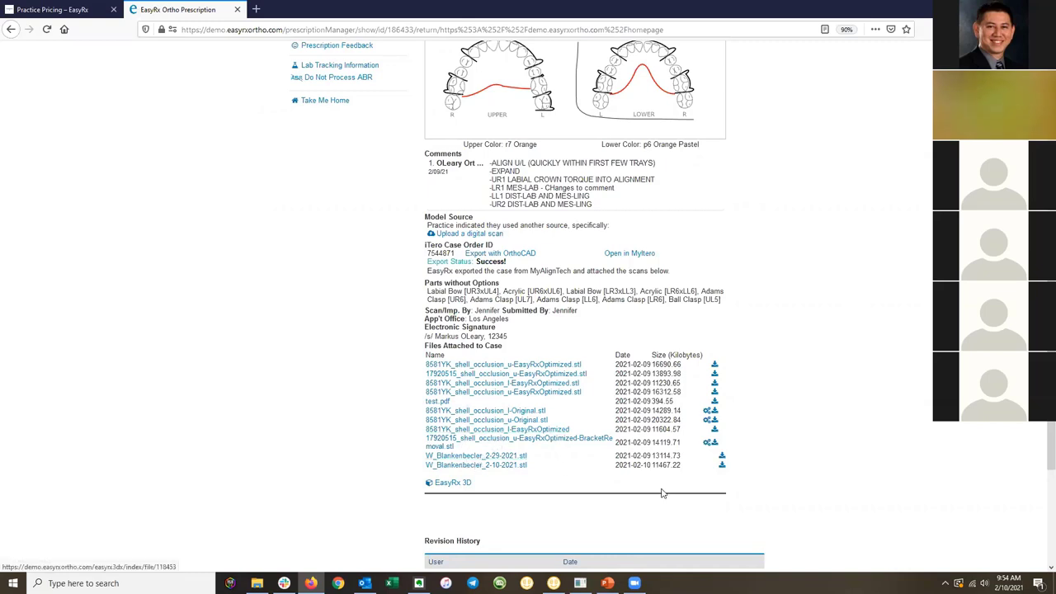
{"action": "left_click", "coordinate": [723, 467]}
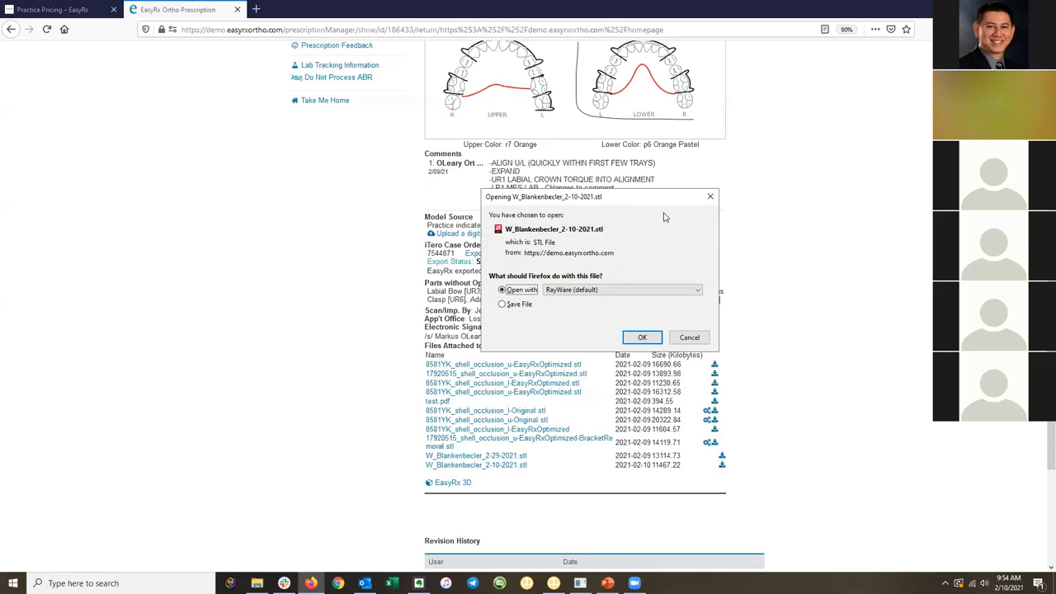
Open the downloaded 2-10-2021 STL with RayWare (default) from Firefox's prompt.
{"action": "left_click_drag", "start_coordinate": [665, 198], "coordinate": [665, 217]}
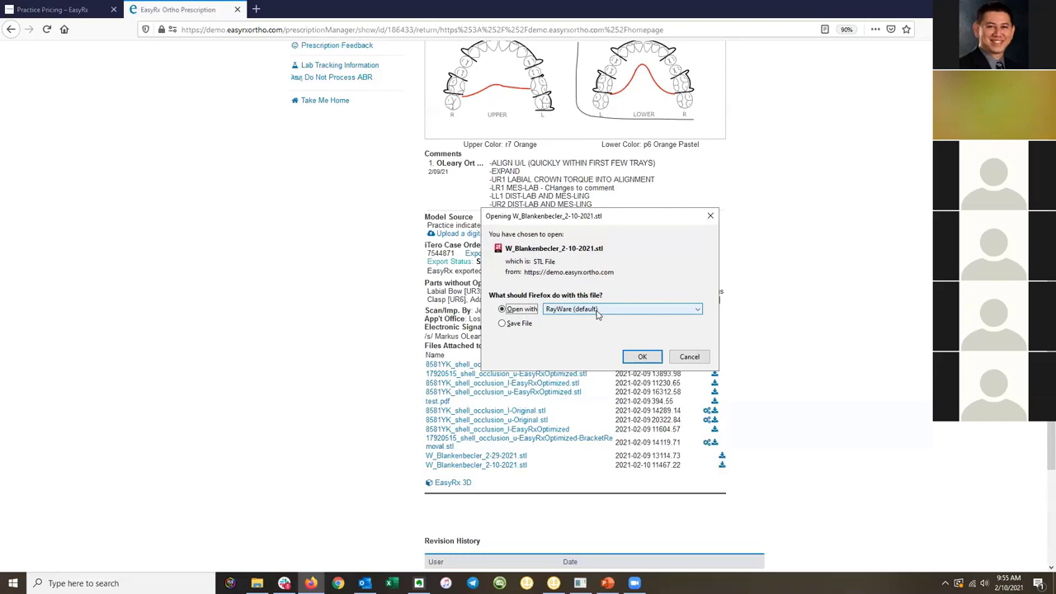
{"action": "left_click", "coordinate": [637, 358]}
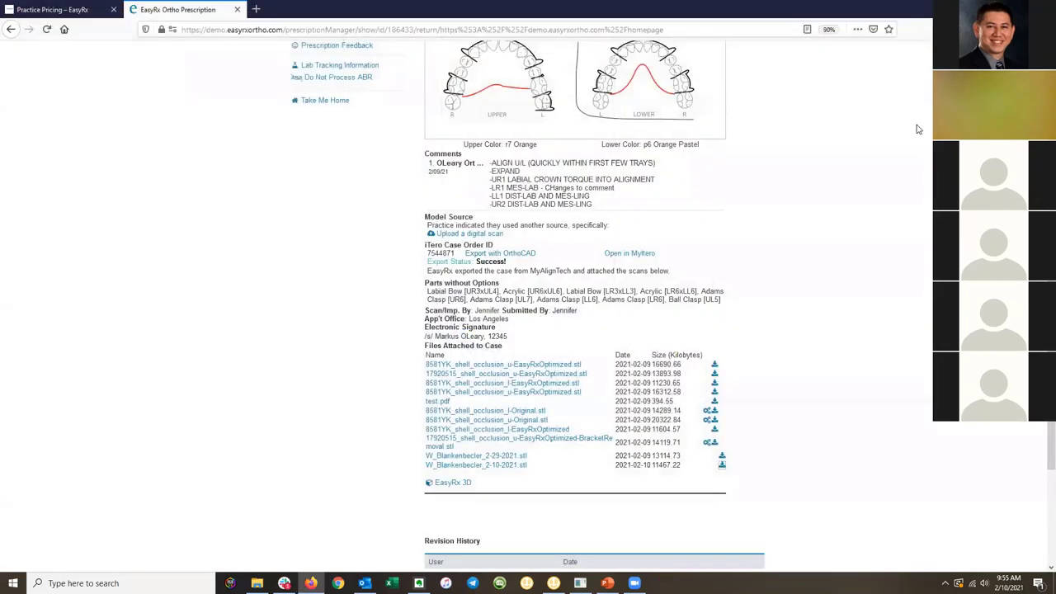
{"action": "scroll", "coordinate": [838, 266], "scroll_direction": "up", "scroll_amount": 5}
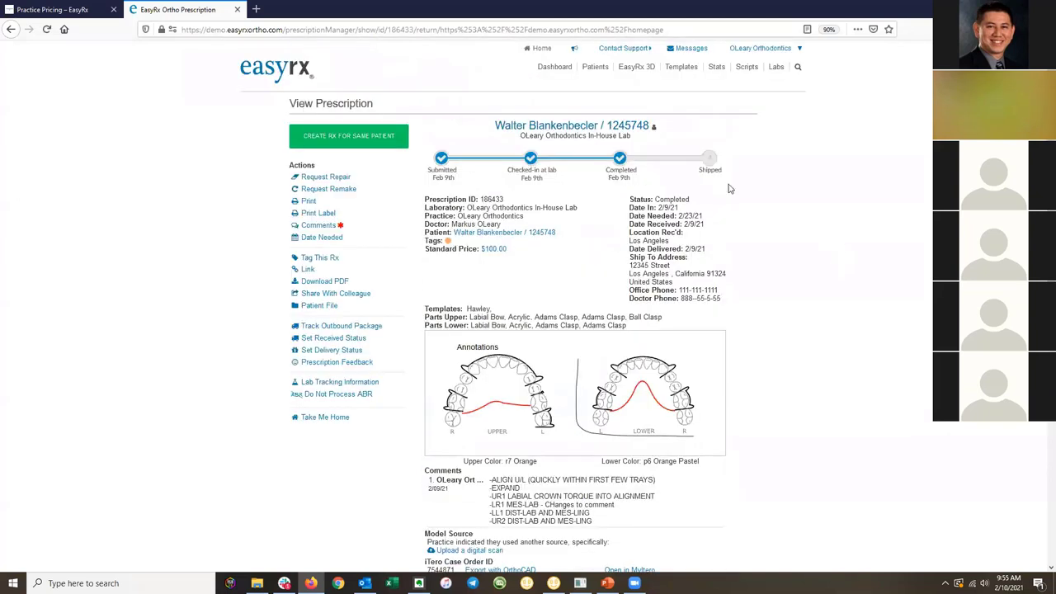
{"action": "left_click", "coordinate": [638, 69]}
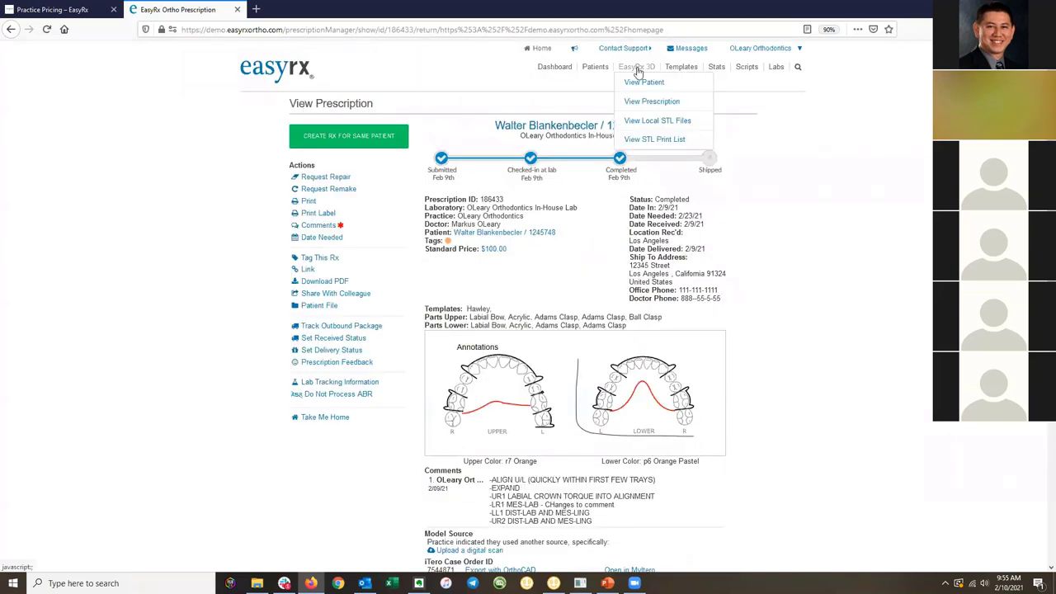
{"action": "right_click", "coordinate": [645, 142]}
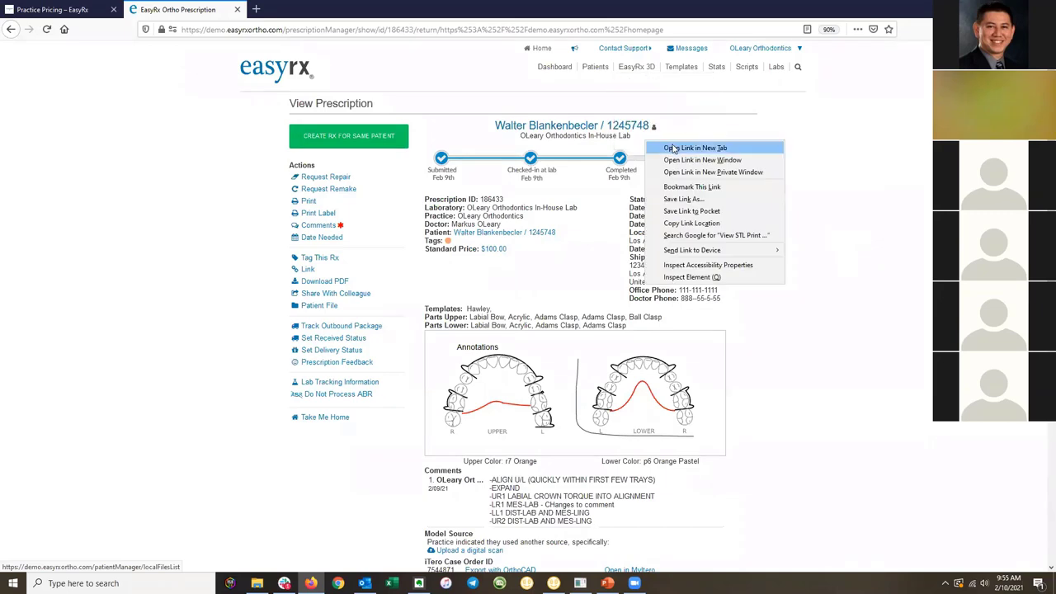
{"action": "left_click", "coordinate": [685, 147]}
{"action": "left_click", "coordinate": [301, 10]}
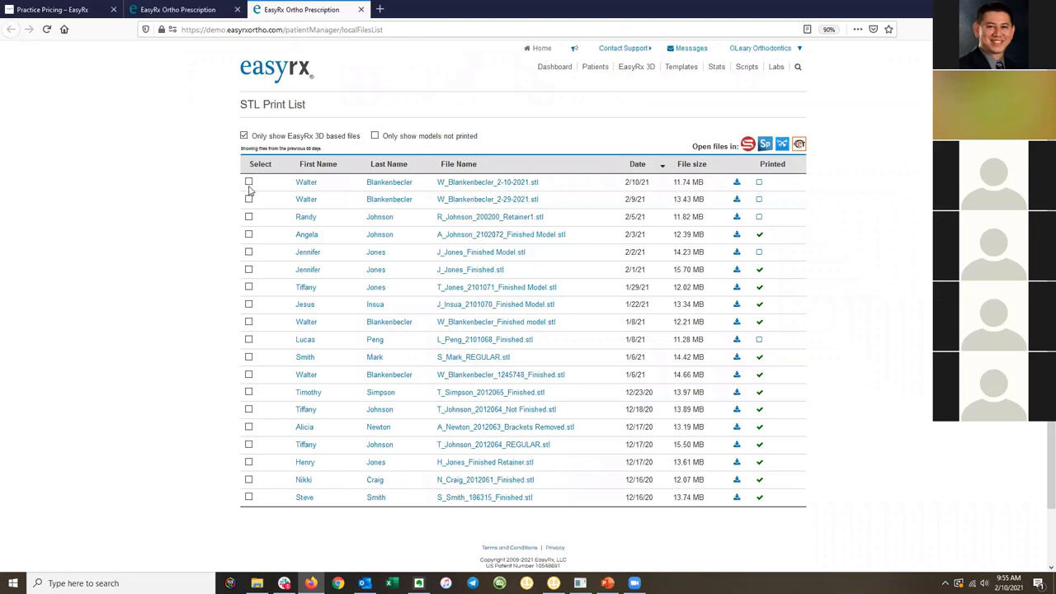
{"action": "left_click", "coordinate": [248, 183]}
{"action": "left_click", "coordinate": [248, 200]}
{"action": "left_click", "coordinate": [248, 252]}
{"action": "left_click", "coordinate": [248, 269]}
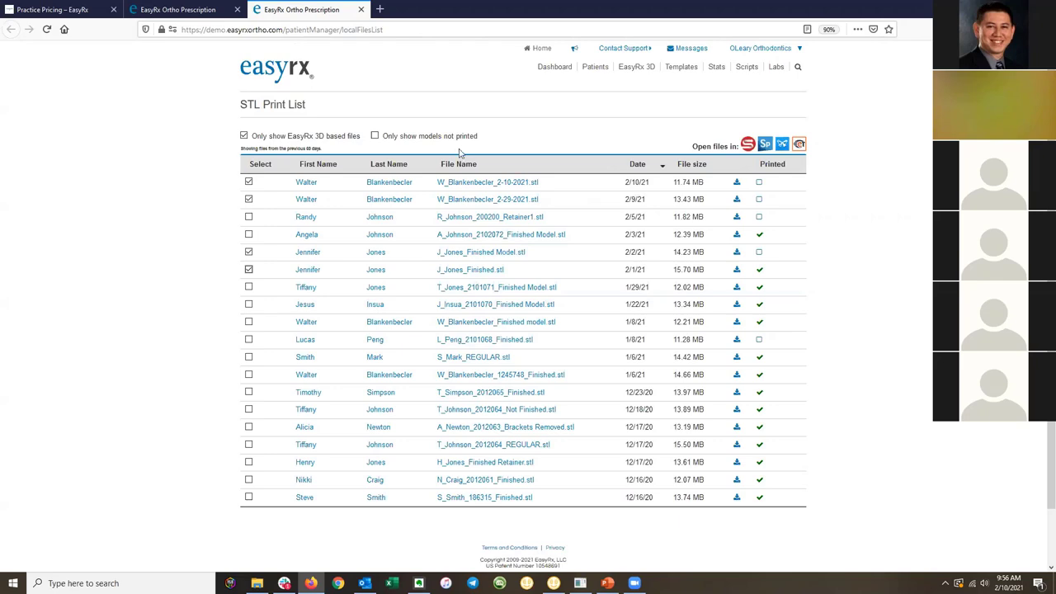
{"action": "left_click", "coordinate": [361, 9]}
{"action": "scroll", "coordinate": [795, 285], "scroll_direction": "down", "scroll_amount": 5}
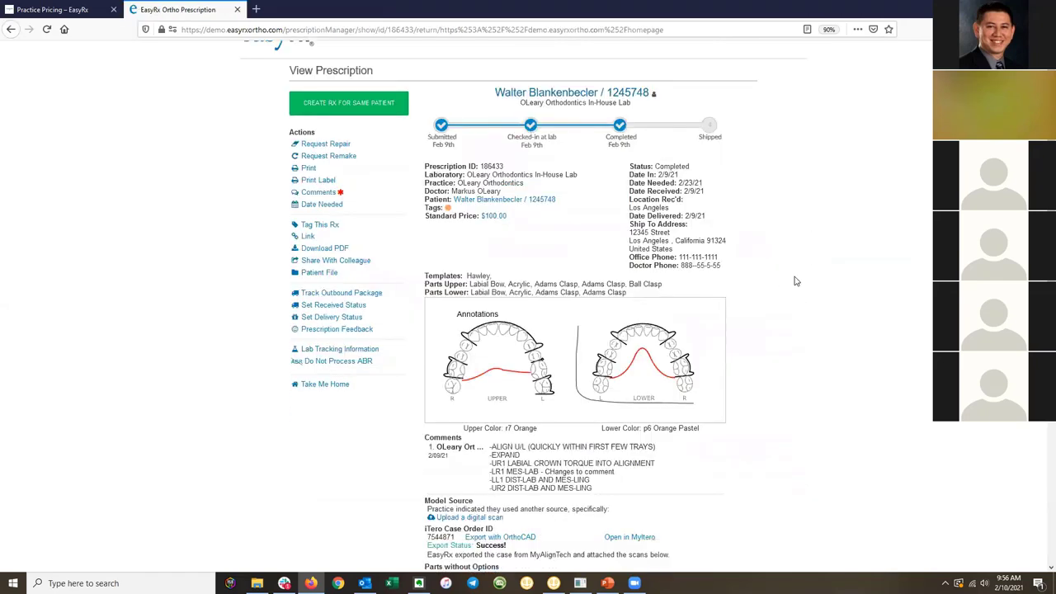
{"action": "scroll", "coordinate": [796, 281], "scroll_direction": "down", "scroll_amount": 2}
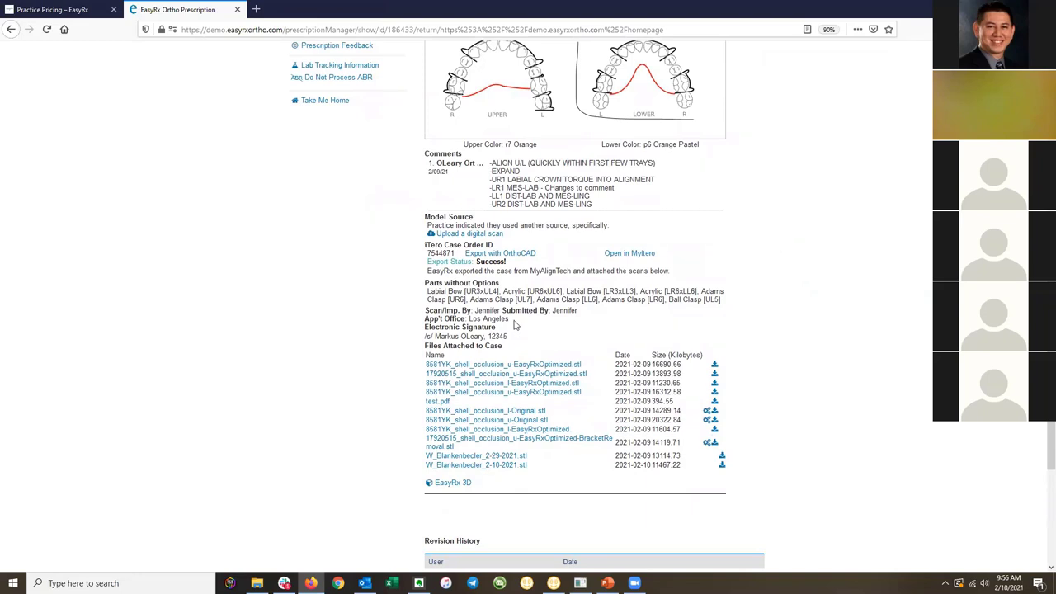
{"action": "right_click", "coordinate": [499, 379]}
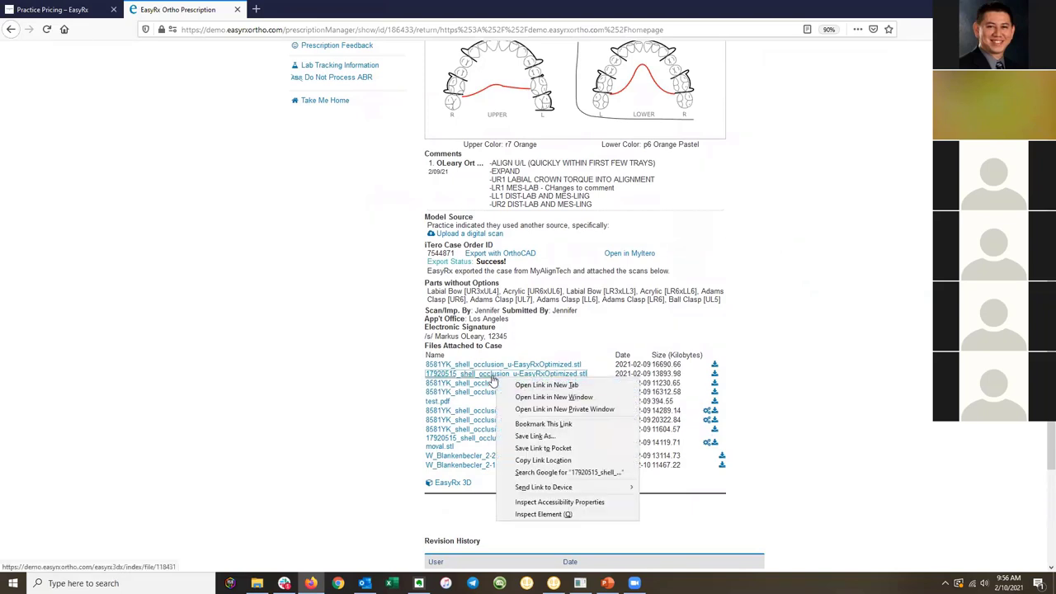
{"action": "left_click", "coordinate": [511, 386]}
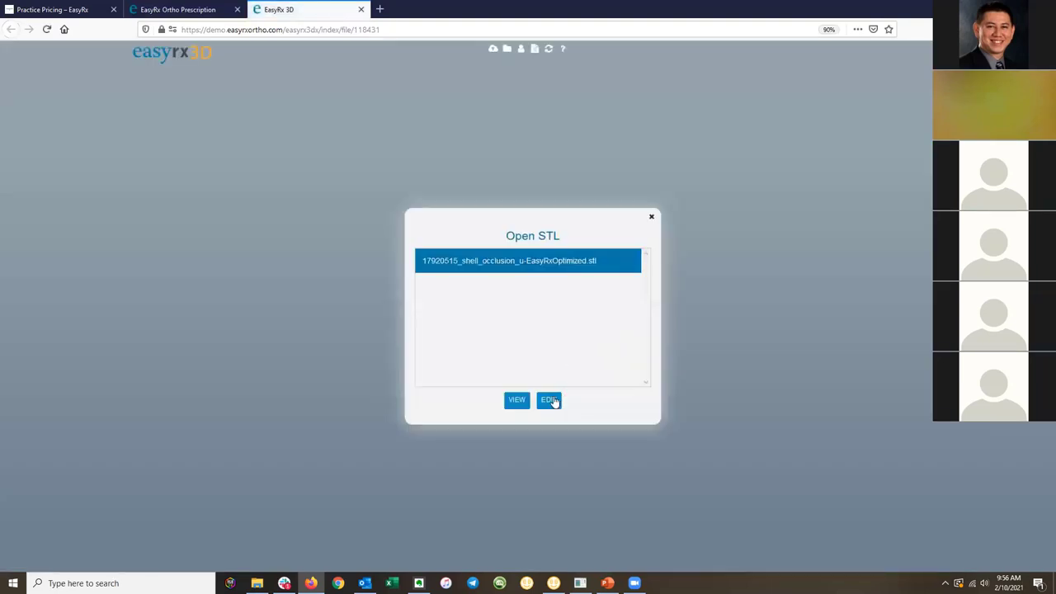
{"action": "left_click", "coordinate": [548, 399]}
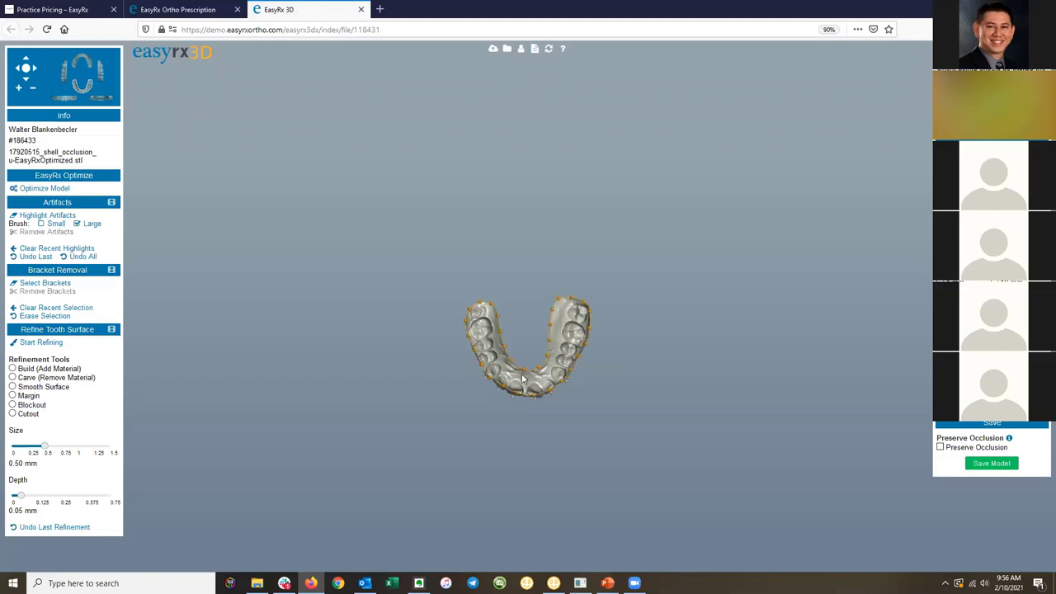
Rotate and zoom the loaded arch to inspect the brackets and biting surfaces.
{"action": "scroll", "coordinate": [521, 380], "scroll_direction": "up", "scroll_amount": 5}
{"action": "left_click_drag", "start_coordinate": [519, 378], "coordinate": [575, 274]}
{"action": "scroll", "coordinate": [525, 299], "scroll_direction": "up", "scroll_amount": 5}
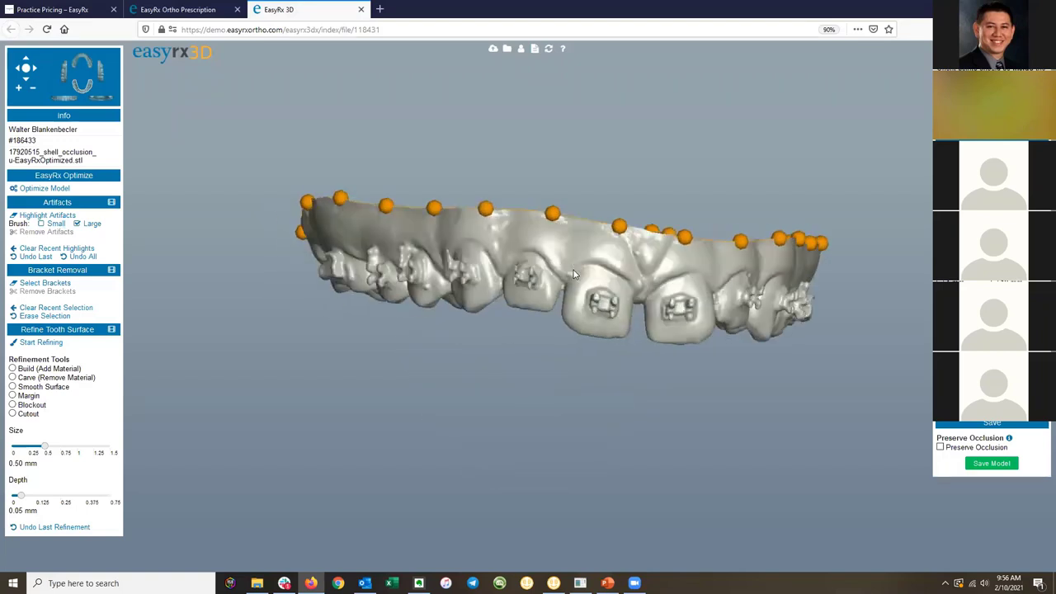
{"action": "scroll", "coordinate": [573, 270], "scroll_direction": "up", "scroll_amount": 5}
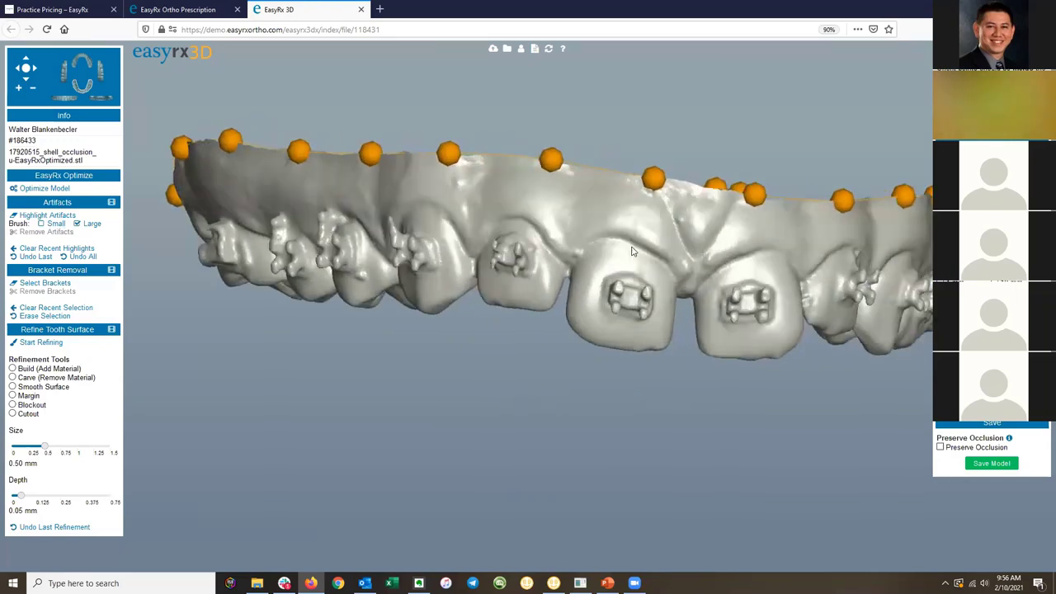
{"action": "left_click_drag", "start_coordinate": [632, 251], "coordinate": [528, 282]}
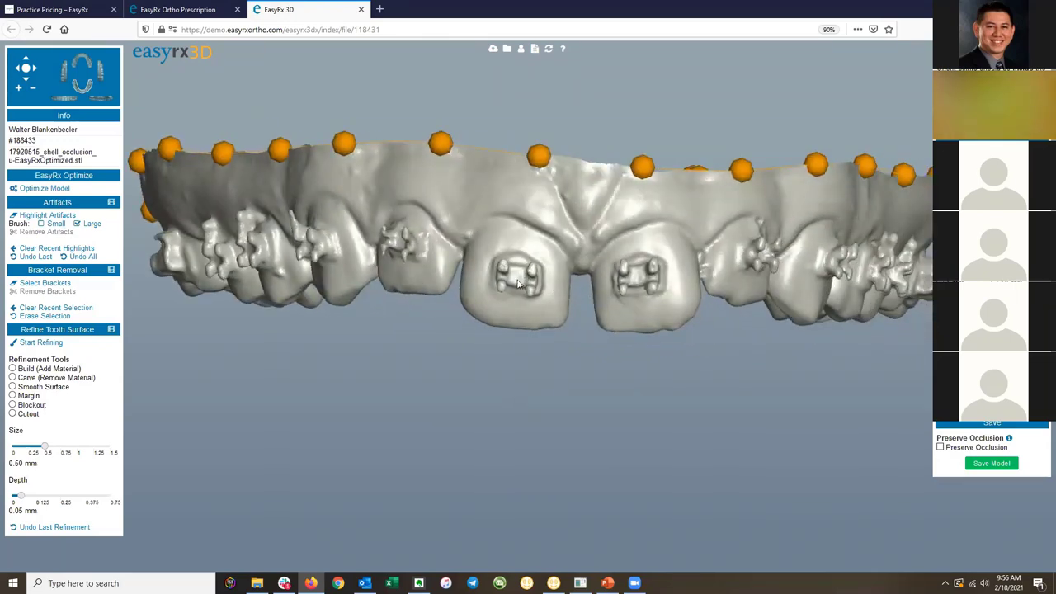
{"action": "left_click_drag", "start_coordinate": [500, 261], "coordinate": [615, 326]}
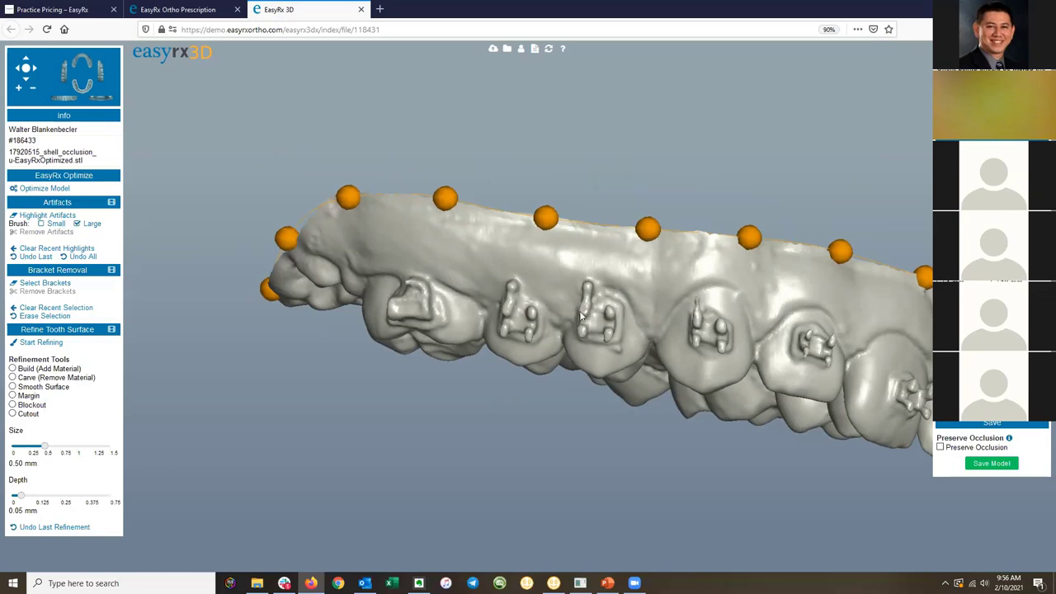
{"action": "left_click_drag", "start_coordinate": [726, 304], "coordinate": [536, 231]}
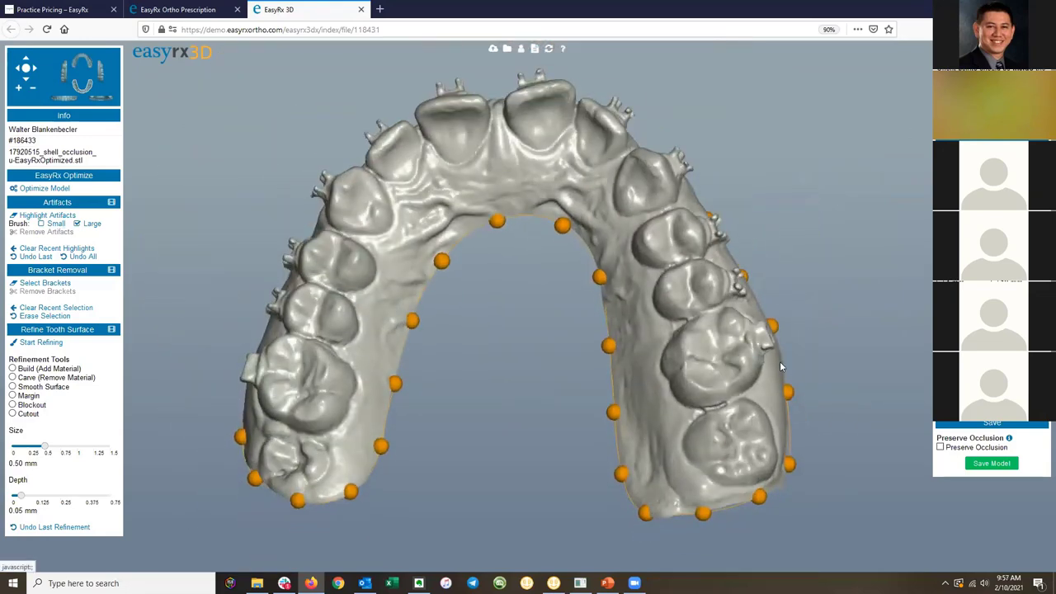
Orient the arch from right molar, front incisor and left molar points, then level the base plane.
{"action": "left_click", "coordinate": [737, 445]}
{"action": "left_click", "coordinate": [503, 128]}
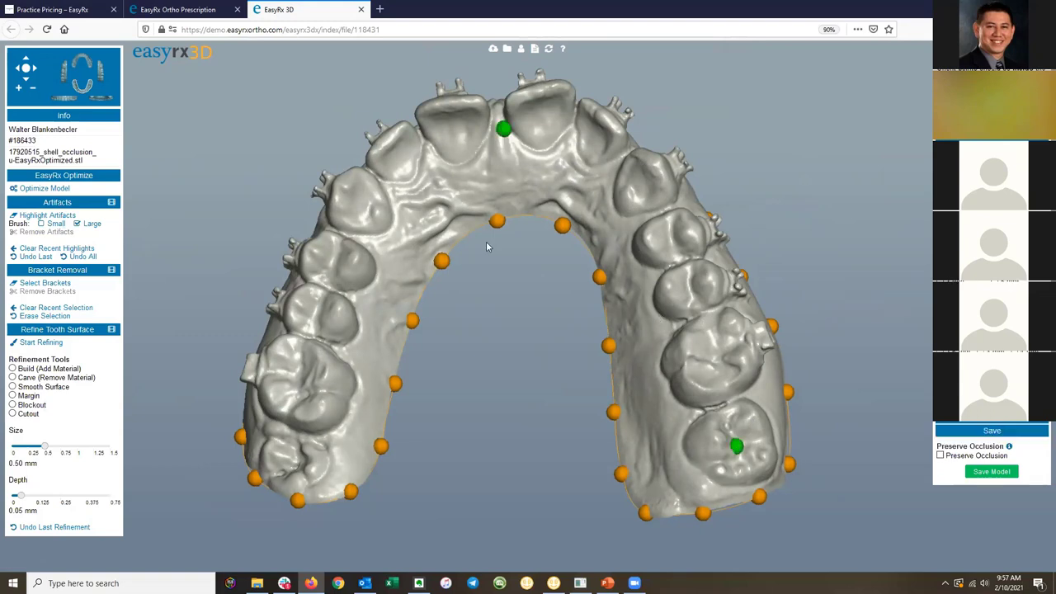
{"action": "left_click", "coordinate": [291, 465]}
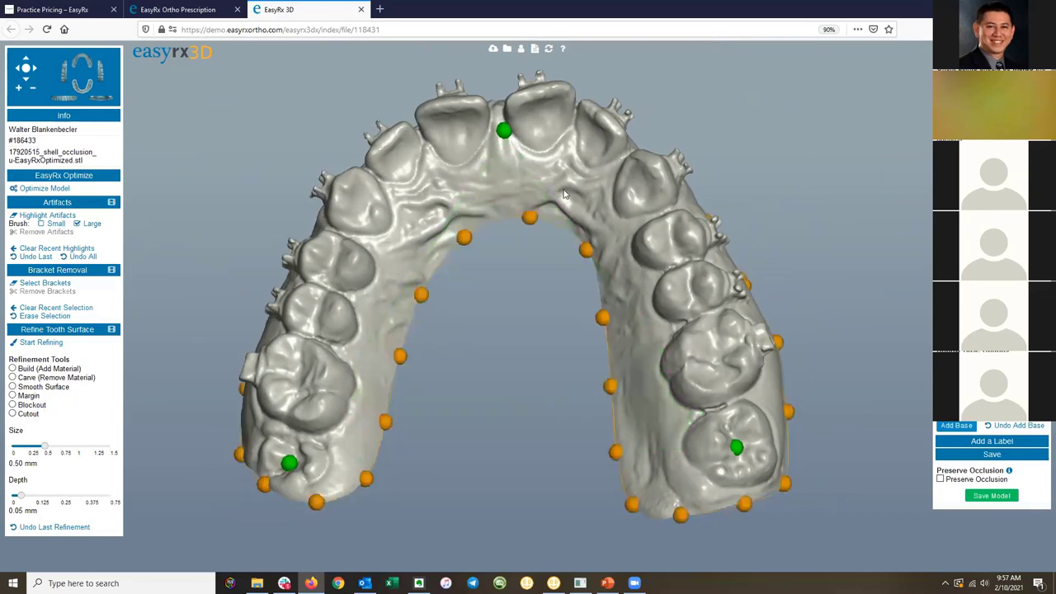
{"action": "left_click_drag", "start_coordinate": [502, 272], "coordinate": [512, 328]}
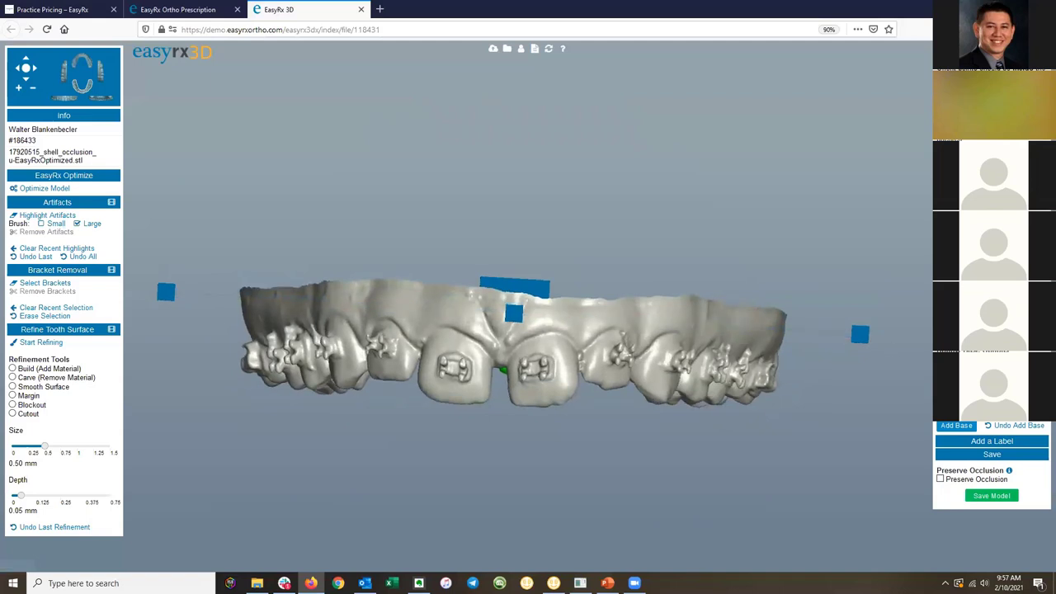
{"action": "left_click_drag", "start_coordinate": [867, 340], "coordinate": [856, 346]}
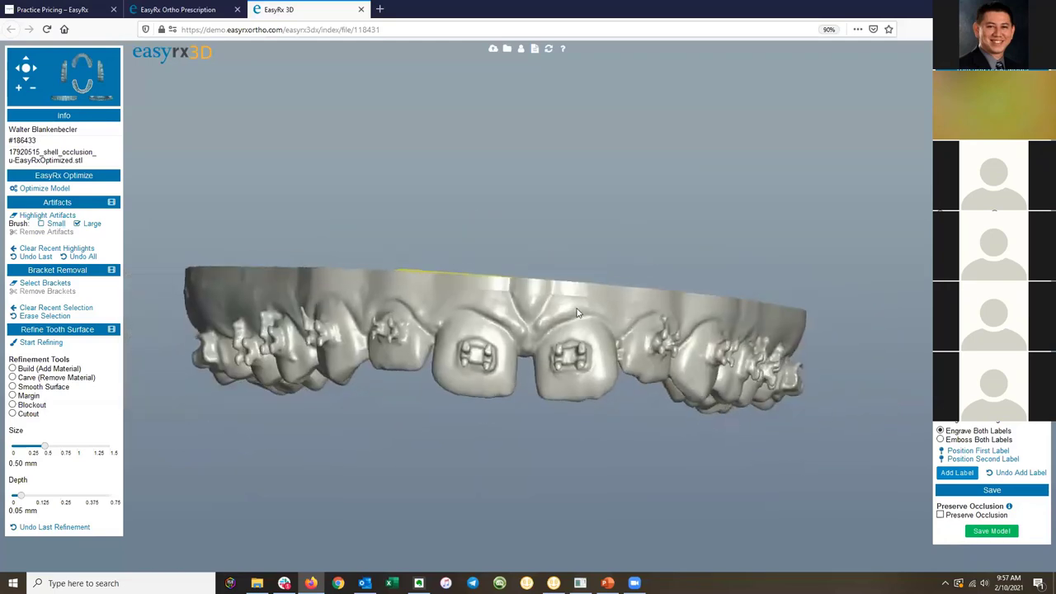
{"action": "left_click_drag", "start_coordinate": [534, 320], "coordinate": [346, 335]}
Mark the stray spike beside the bracket as an artifact and remove it.
{"action": "scroll", "coordinate": [353, 330], "scroll_direction": "up", "scroll_amount": 5}
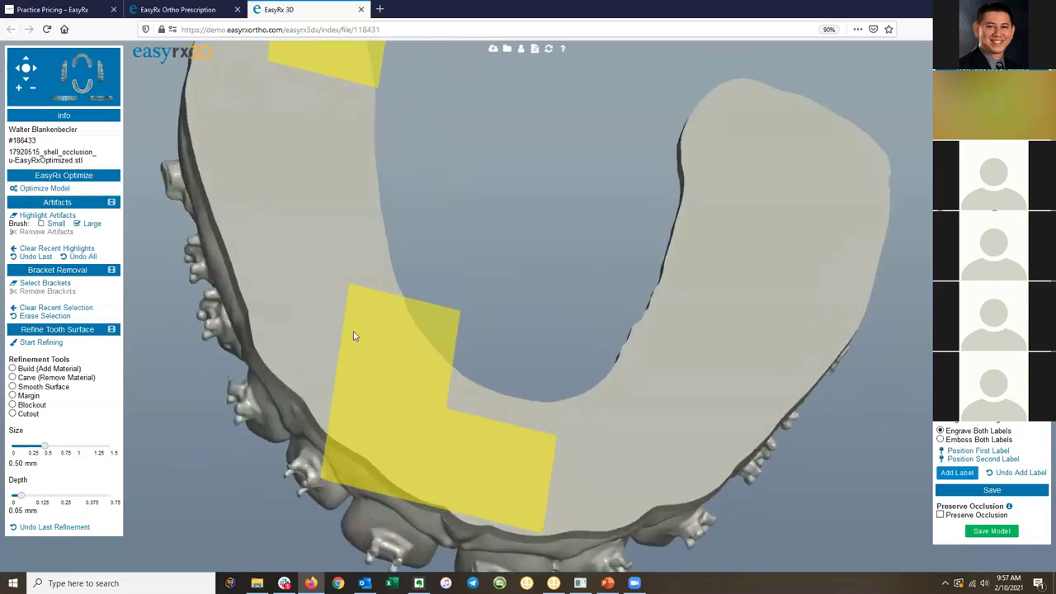
{"action": "left_click_drag", "start_coordinate": [453, 316], "coordinate": [462, 288]}
{"action": "scroll", "coordinate": [462, 286], "scroll_direction": "up", "scroll_amount": 8}
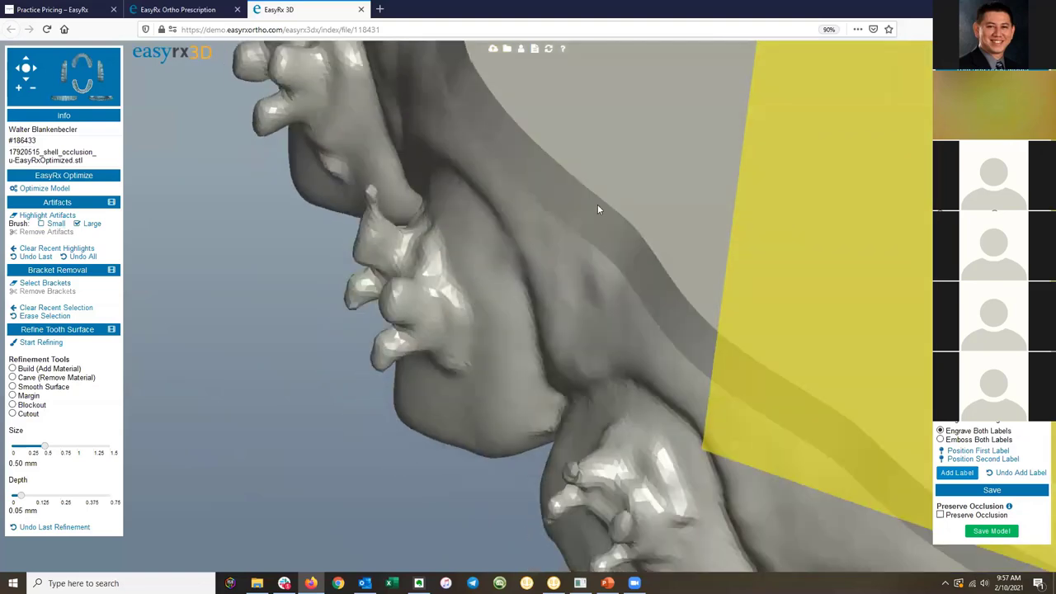
{"action": "left_click_drag", "start_coordinate": [598, 209], "coordinate": [301, 360]}
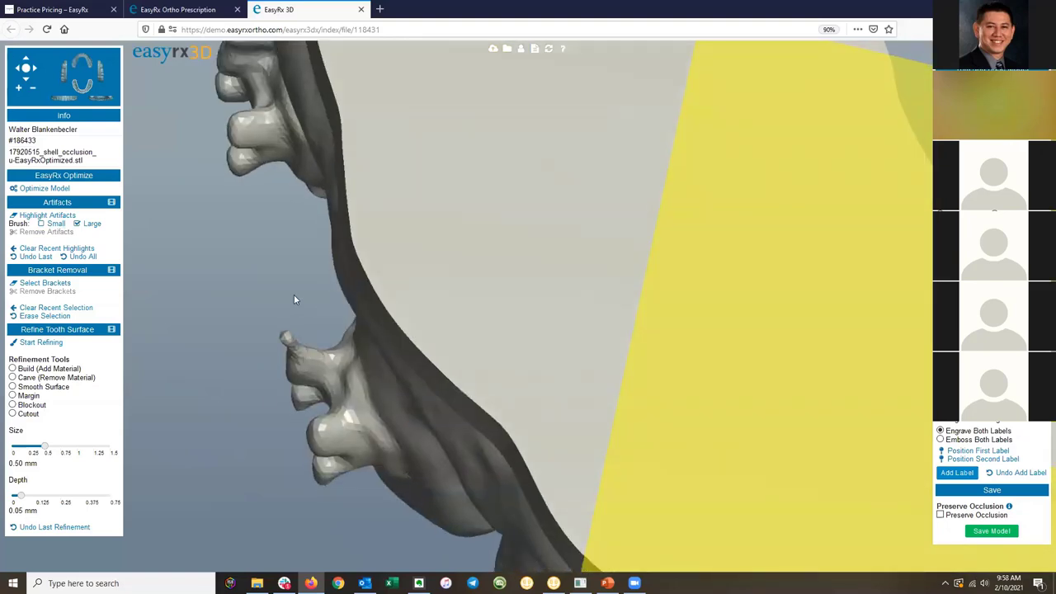
{"action": "left_click", "coordinate": [45, 216]}
{"action": "left_click_drag", "start_coordinate": [297, 368], "coordinate": [291, 342]}
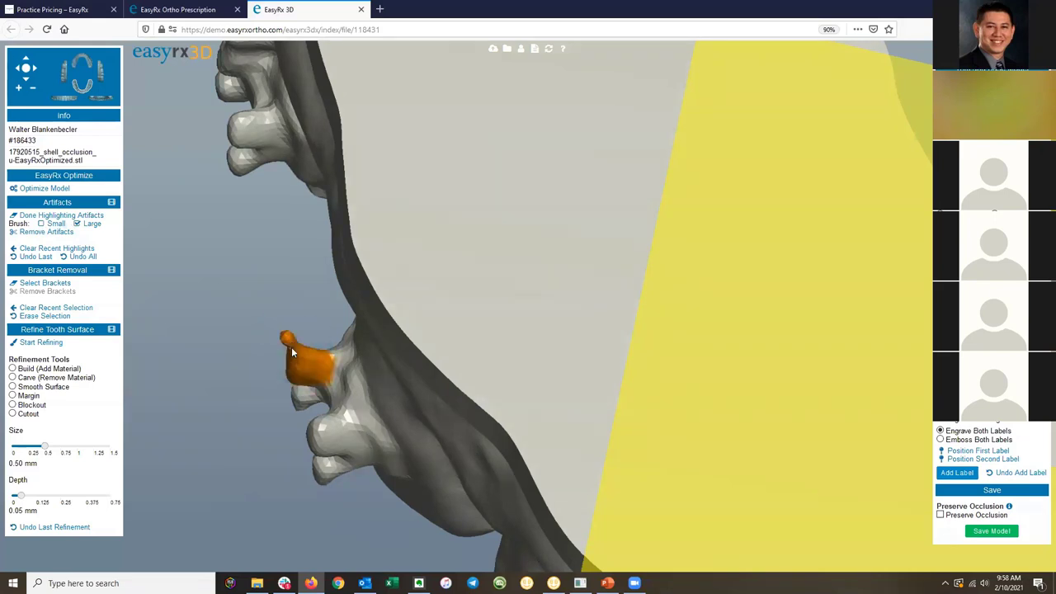
{"action": "mouse_move", "coordinate": [291, 348]}
{"action": "right_mouse_down"}
{"action": "mouse_move", "coordinate": [327, 391]}
{"action": "mouse_move", "coordinate": [739, 385]}
{"action": "mouse_move", "coordinate": [889, 404]}
{"action": "mouse_move", "coordinate": [874, 364]}
{"action": "mouse_move", "coordinate": [897, 324]}
{"action": "mouse_move", "coordinate": [874, 288]}
{"action": "right_mouse_up"}
{"action": "left_click_drag", "start_coordinate": [730, 207], "coordinate": [724, 184]}
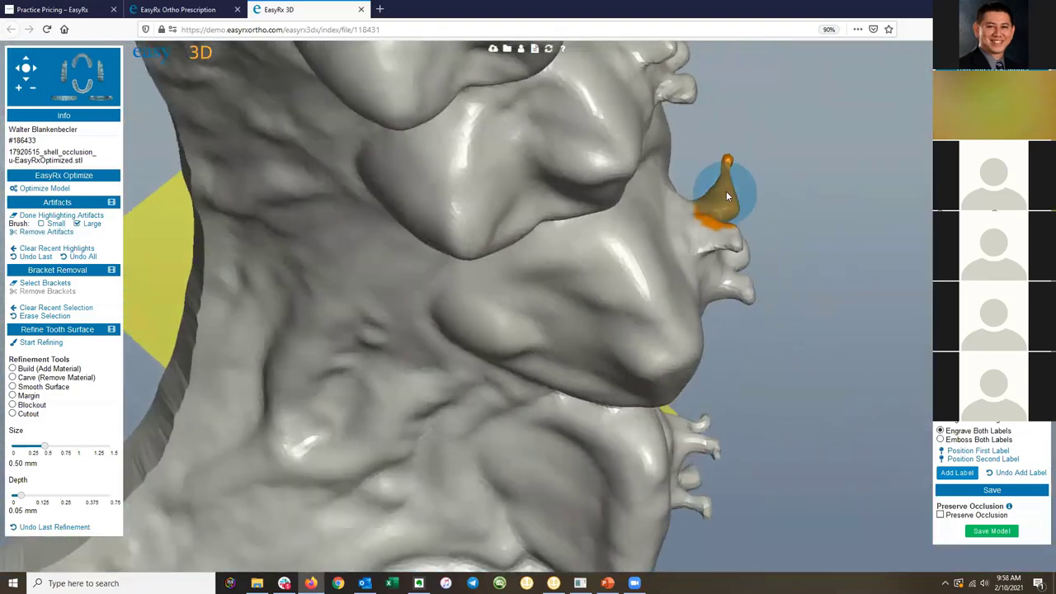
{"action": "left_click", "coordinate": [56, 232]}
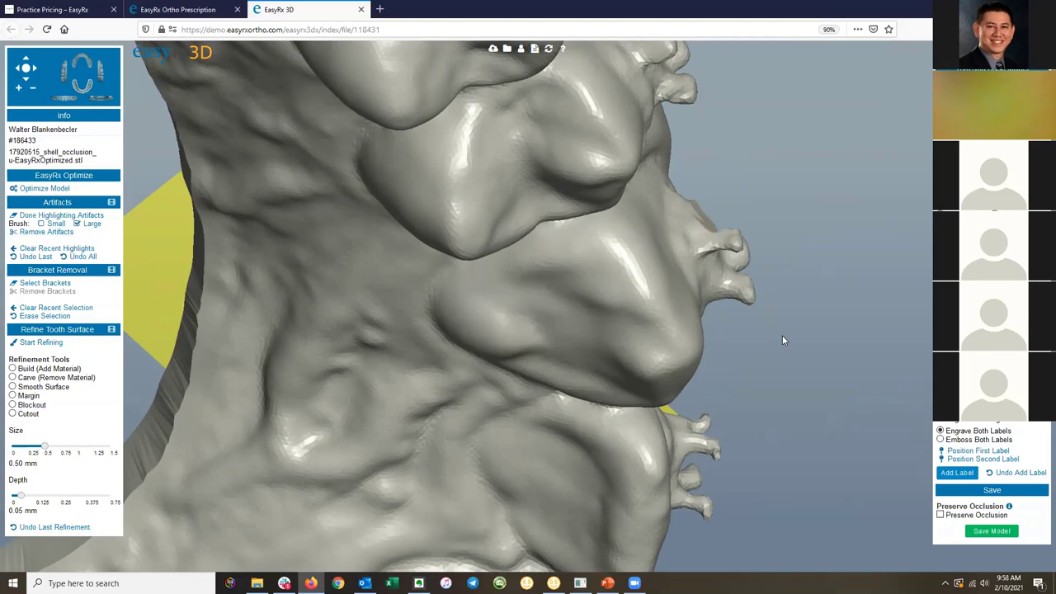
{"action": "left_click_drag", "start_coordinate": [782, 335], "coordinate": [556, 288]}
Loop the bracket-selection brush around the front incisor's bracket and remove it, leaving a smooth surface.
{"action": "left_click", "coordinate": [66, 105]}
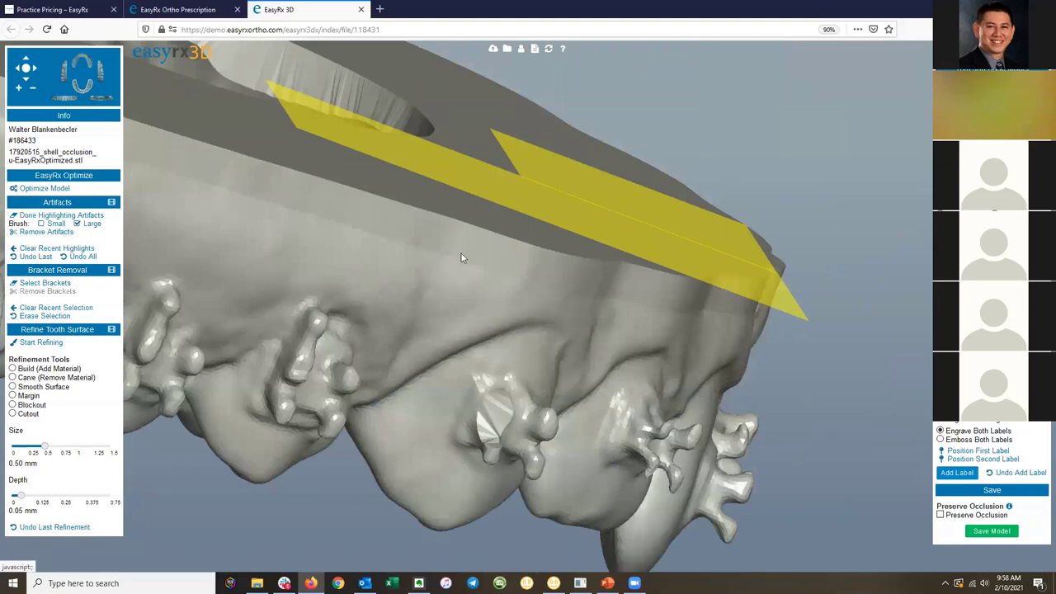
{"action": "mouse_move", "coordinate": [685, 332]}
{"action": "left_mouse_down"}
{"action": "mouse_move", "coordinate": [723, 333]}
{"action": "mouse_move", "coordinate": [685, 326]}
{"action": "left_mouse_up"}
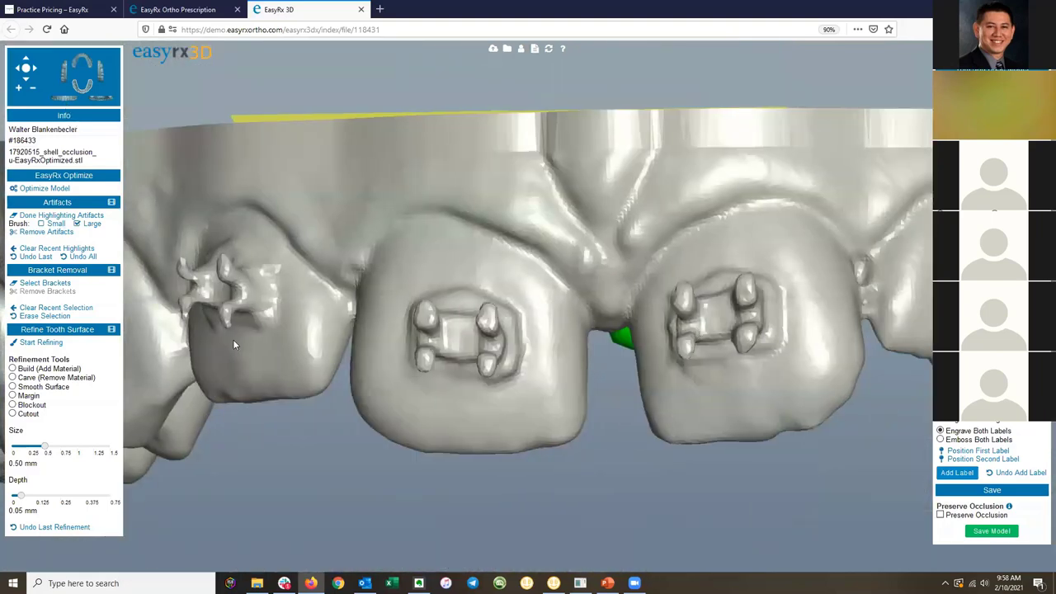
{"action": "left_click", "coordinate": [52, 285]}
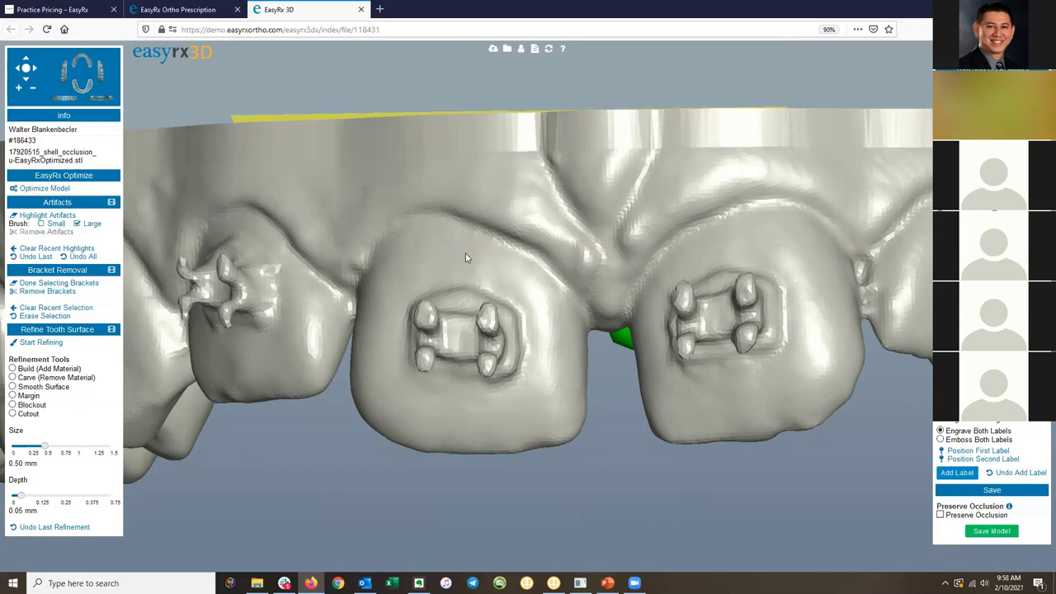
{"action": "mouse_move", "coordinate": [458, 253]}
{"action": "left_mouse_down"}
{"action": "mouse_move", "coordinate": [553, 299]}
{"action": "mouse_move", "coordinate": [557, 399]}
{"action": "left_mouse_up"}
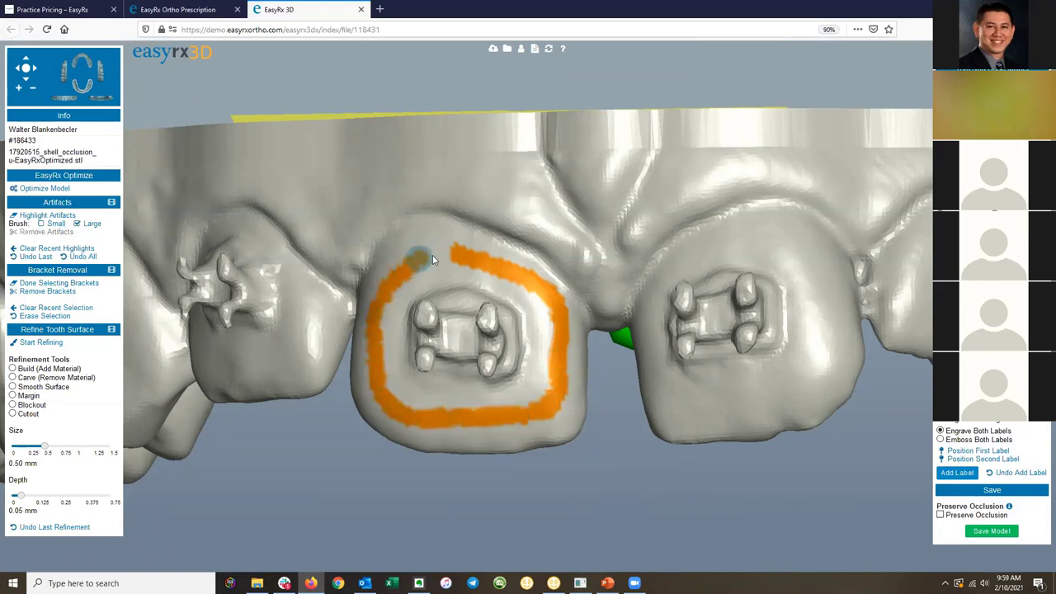
{"action": "left_click_drag", "start_coordinate": [432, 259], "coordinate": [461, 258]}
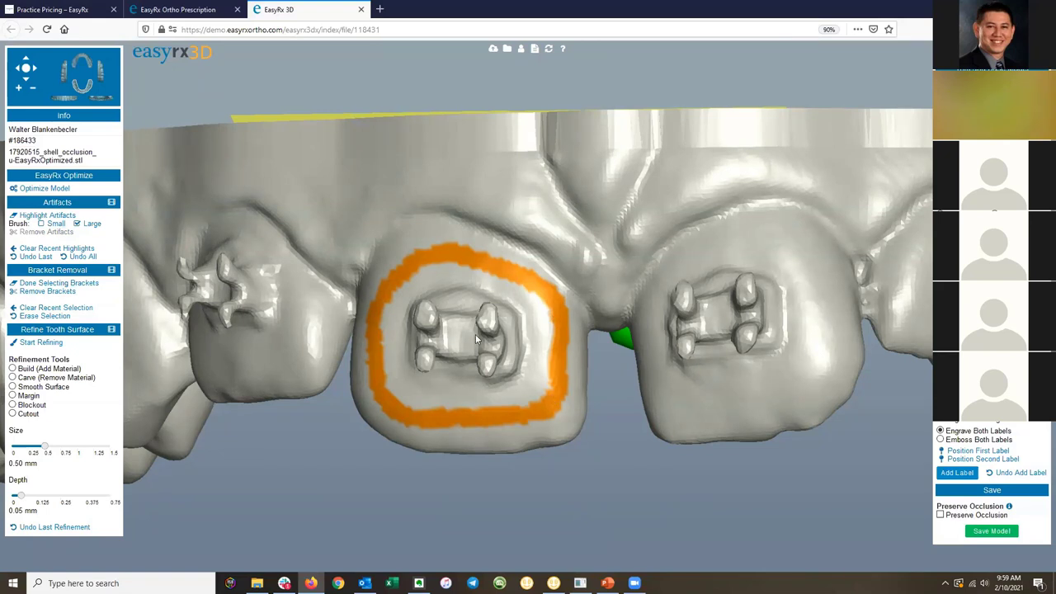
{"action": "left_click_drag", "start_coordinate": [577, 342], "coordinate": [614, 338]}
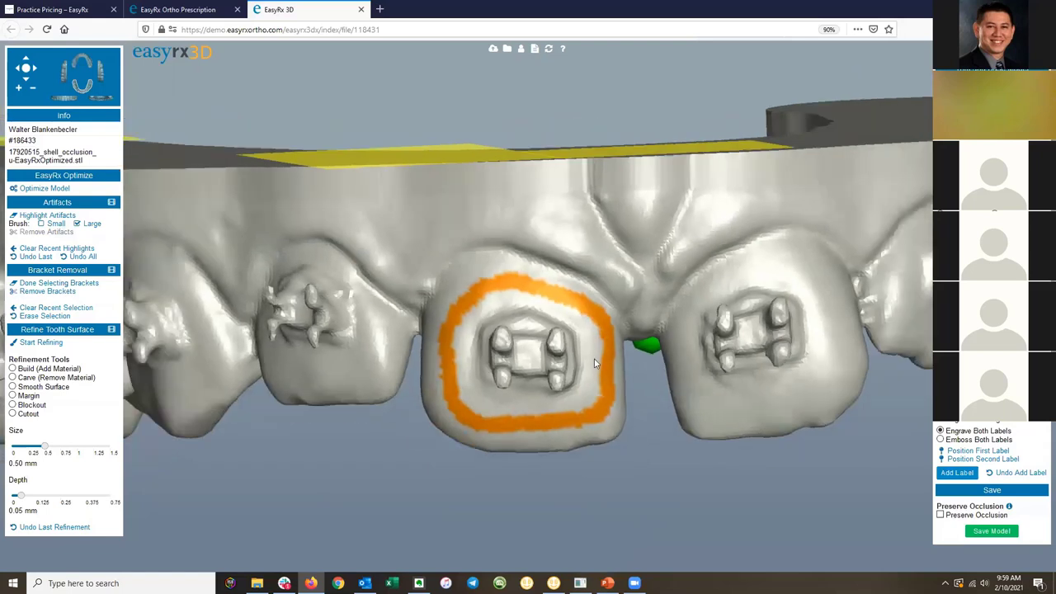
{"action": "left_click", "coordinate": [48, 291]}
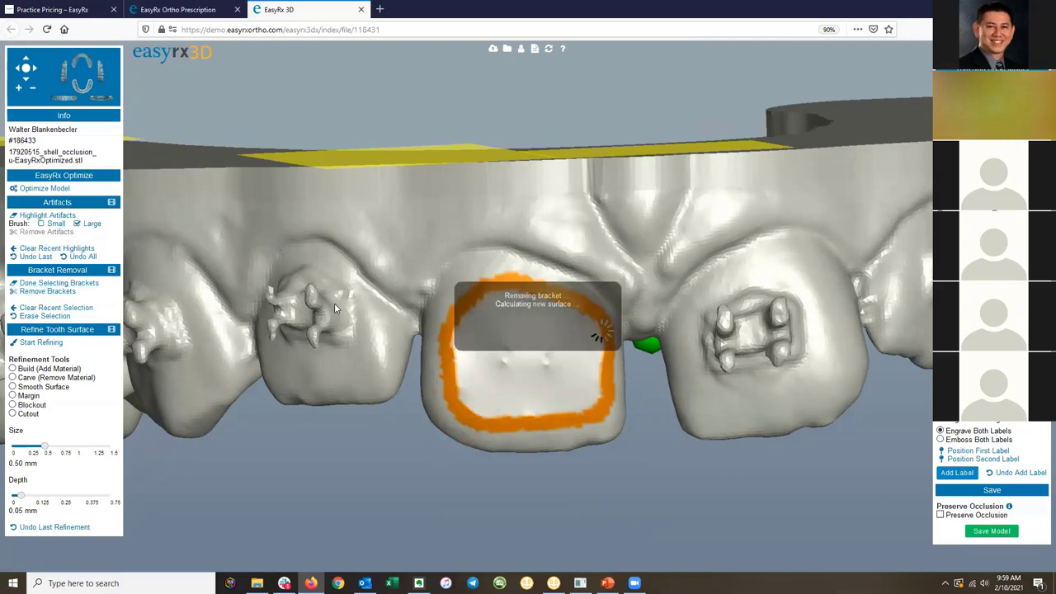
{"action": "left_click_drag", "start_coordinate": [334, 304], "coordinate": [419, 334]}
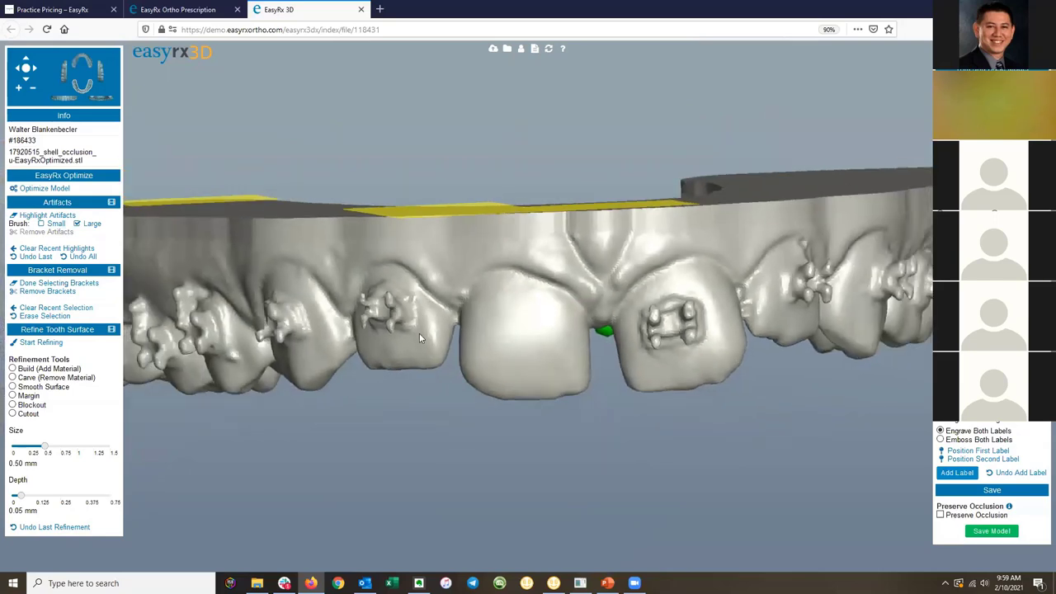
Outline the bracket on the other front incisor and remove it.
{"action": "left_click_drag", "start_coordinate": [485, 329], "coordinate": [690, 319]}
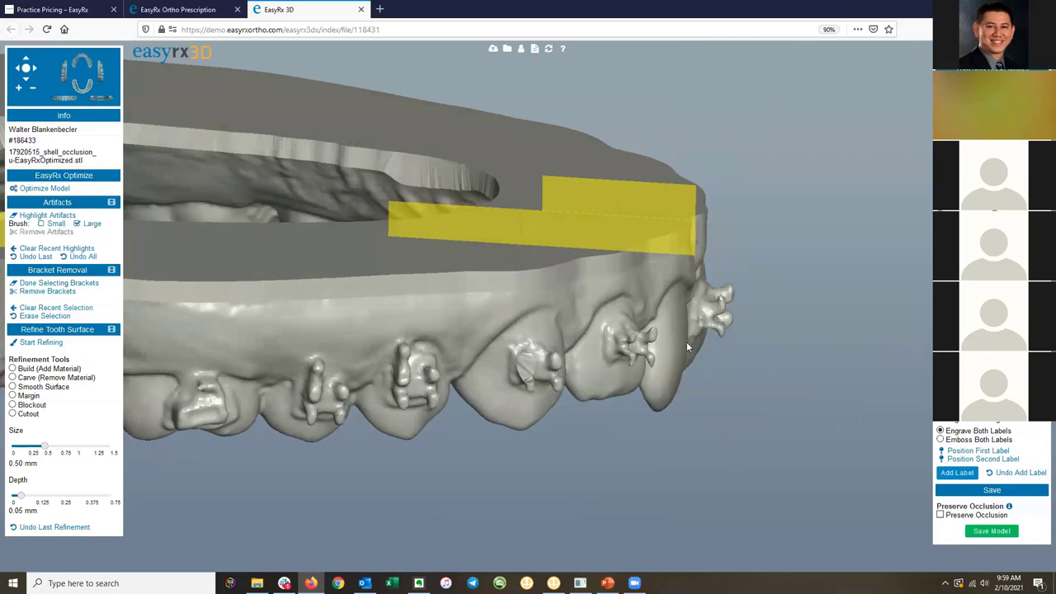
{"action": "left_click_drag", "start_coordinate": [683, 369], "coordinate": [565, 342]}
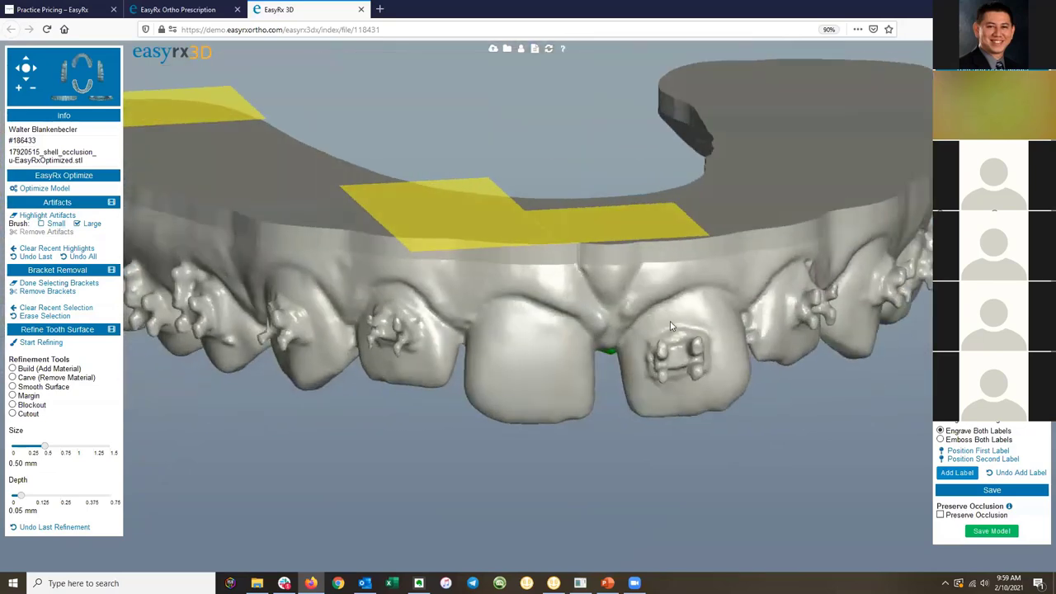
{"action": "mouse_move", "coordinate": [673, 317]}
{"action": "left_mouse_down"}
{"action": "mouse_move", "coordinate": [715, 319]}
{"action": "mouse_move", "coordinate": [727, 376]}
{"action": "left_mouse_up"}
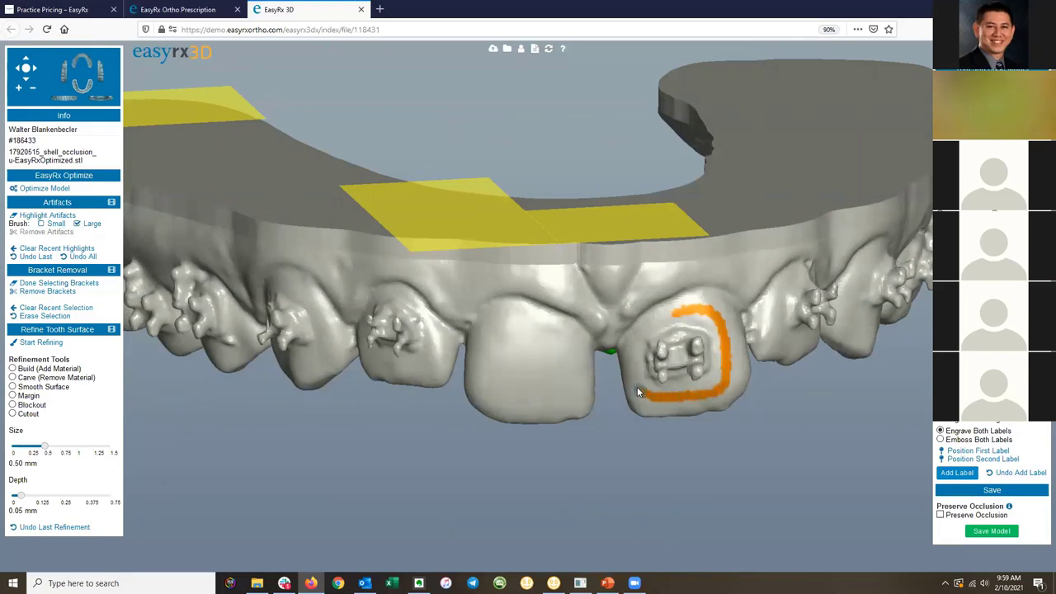
{"action": "left_click_drag", "start_coordinate": [632, 339], "coordinate": [681, 312]}
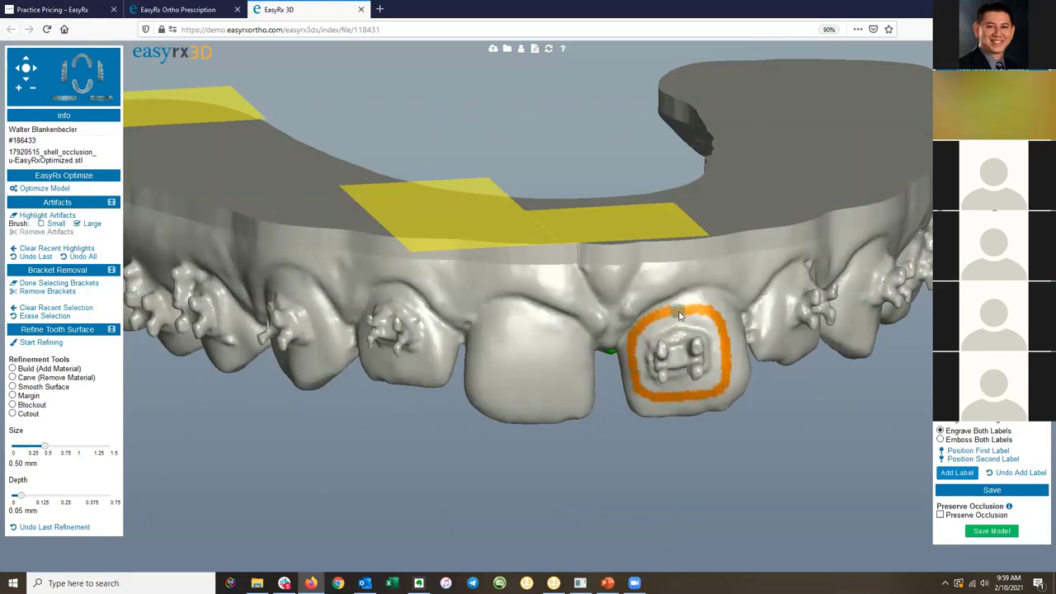
{"action": "left_click", "coordinate": [47, 292]}
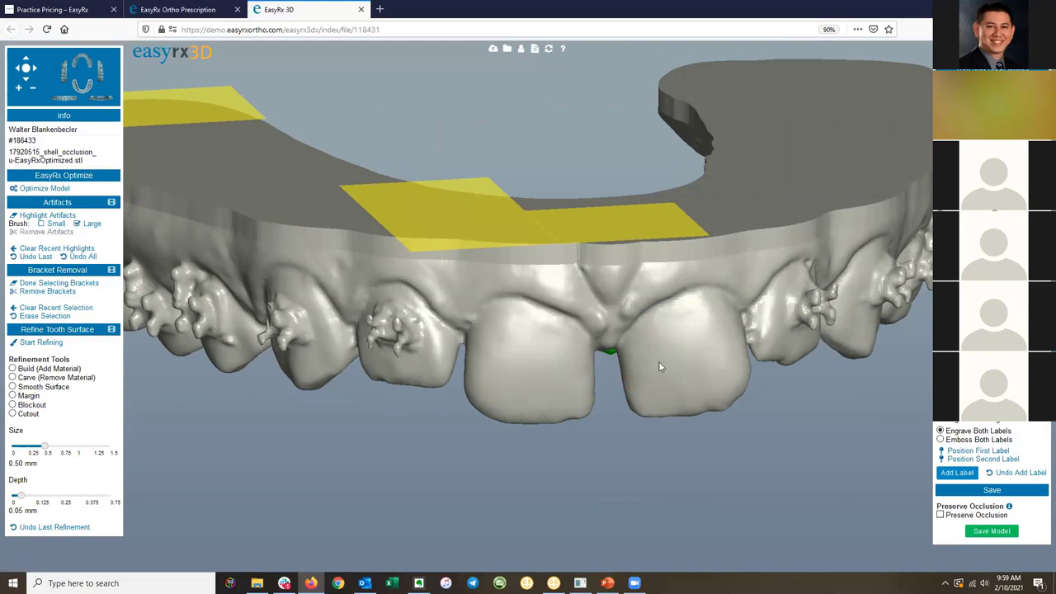
From a lower side view, outline the neighbouring tooth's bracket and remove it.
{"action": "left_click_drag", "start_coordinate": [692, 343], "coordinate": [734, 337]}
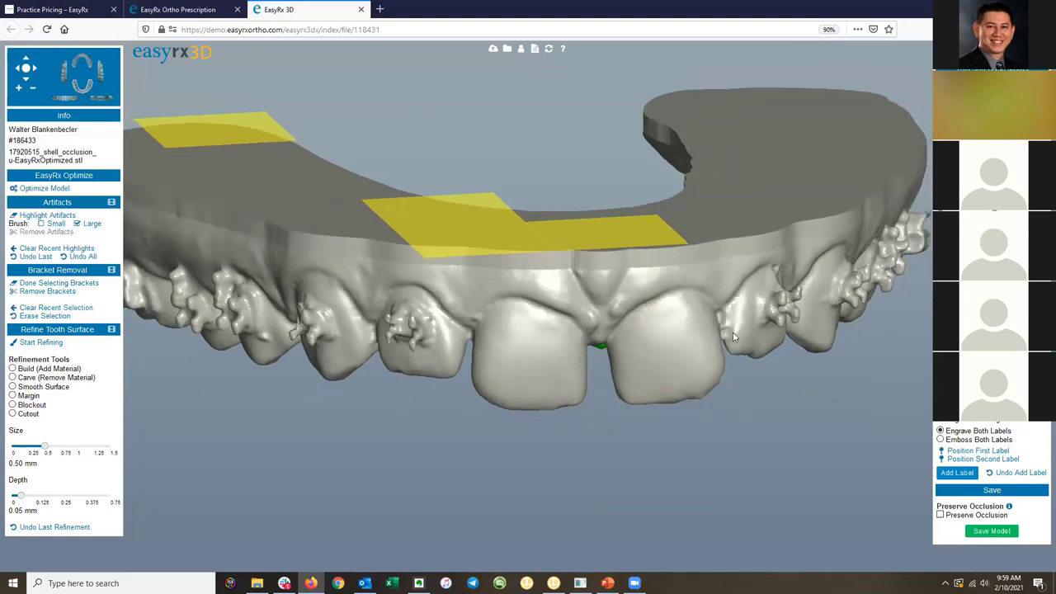
{"action": "left_click_drag", "start_coordinate": [803, 313], "coordinate": [537, 355]}
{"action": "mouse_move", "coordinate": [475, 311]}
{"action": "left_mouse_down"}
{"action": "mouse_move", "coordinate": [467, 317]}
{"action": "mouse_move", "coordinate": [557, 289]}
{"action": "mouse_move", "coordinate": [449, 220]}
{"action": "mouse_move", "coordinate": [476, 231]}
{"action": "left_mouse_up"}
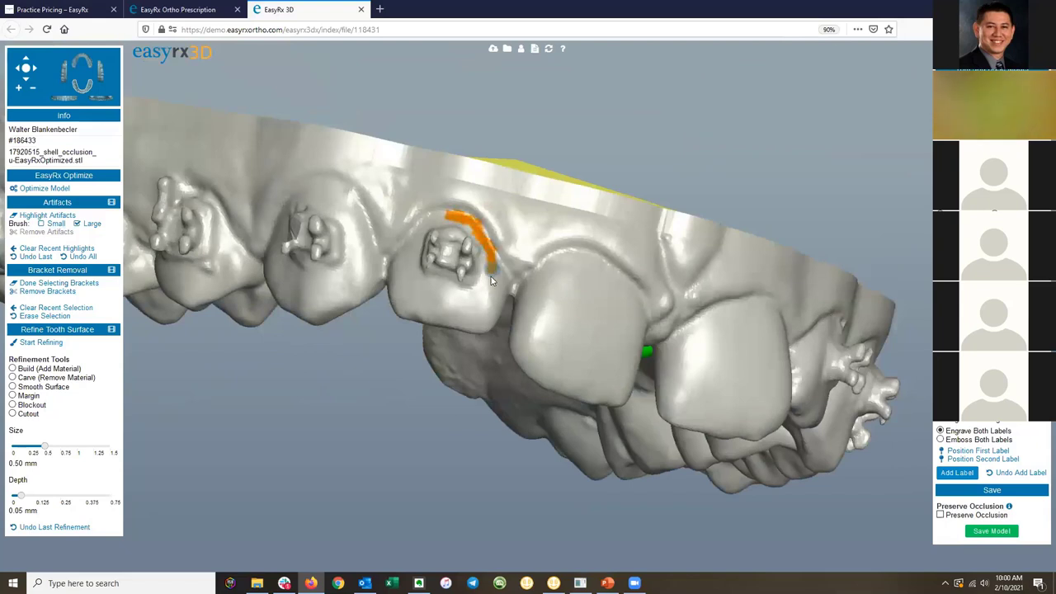
{"action": "mouse_move", "coordinate": [484, 293]}
{"action": "left_mouse_down"}
{"action": "mouse_move", "coordinate": [462, 306]}
{"action": "mouse_move", "coordinate": [419, 295]}
{"action": "left_mouse_up"}
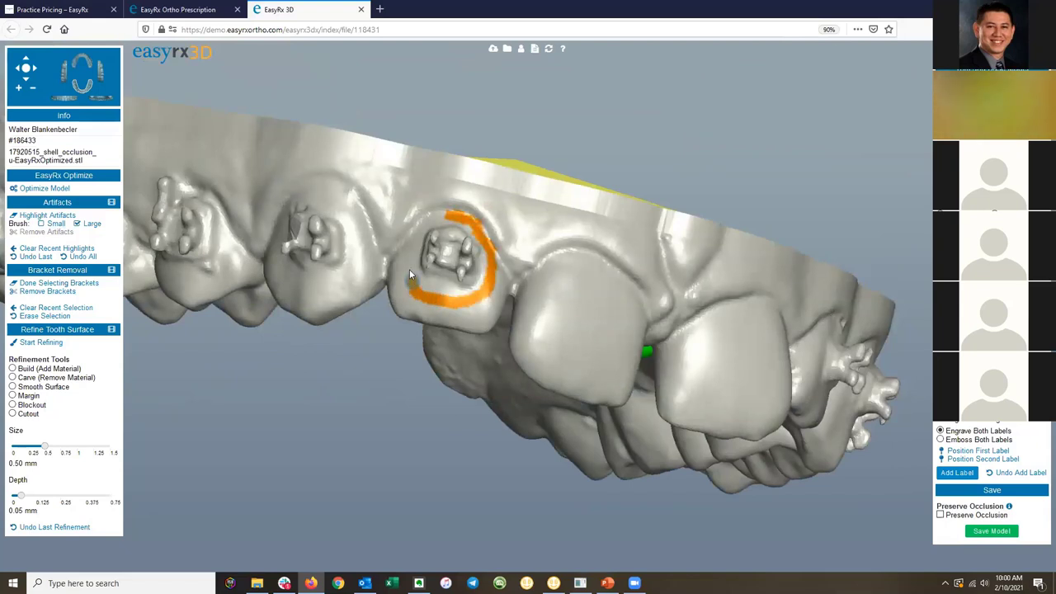
{"action": "left_click_drag", "start_coordinate": [441, 213], "coordinate": [497, 219]}
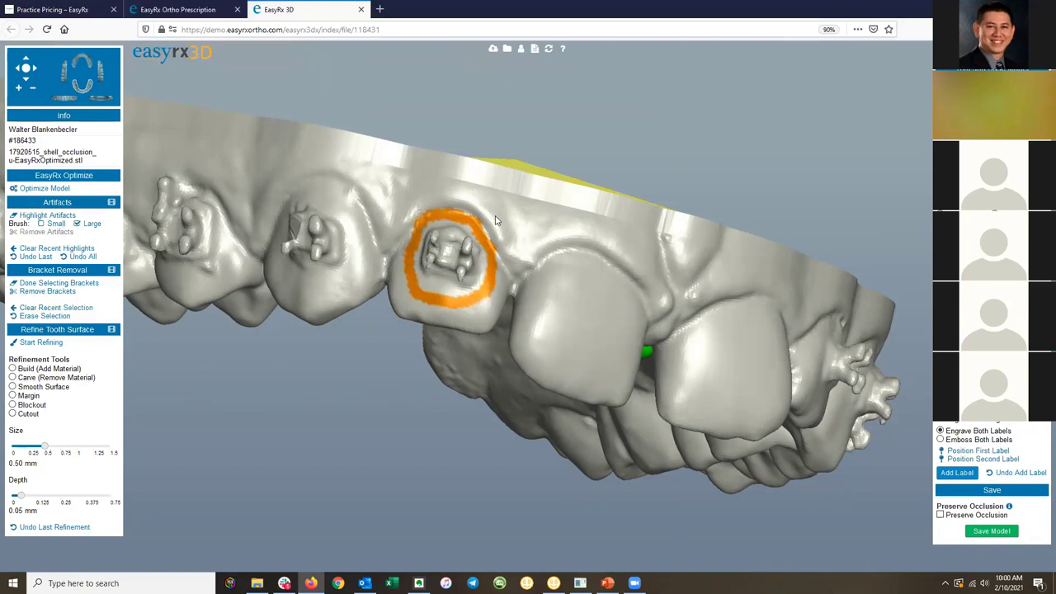
{"action": "left_click", "coordinate": [47, 293]}
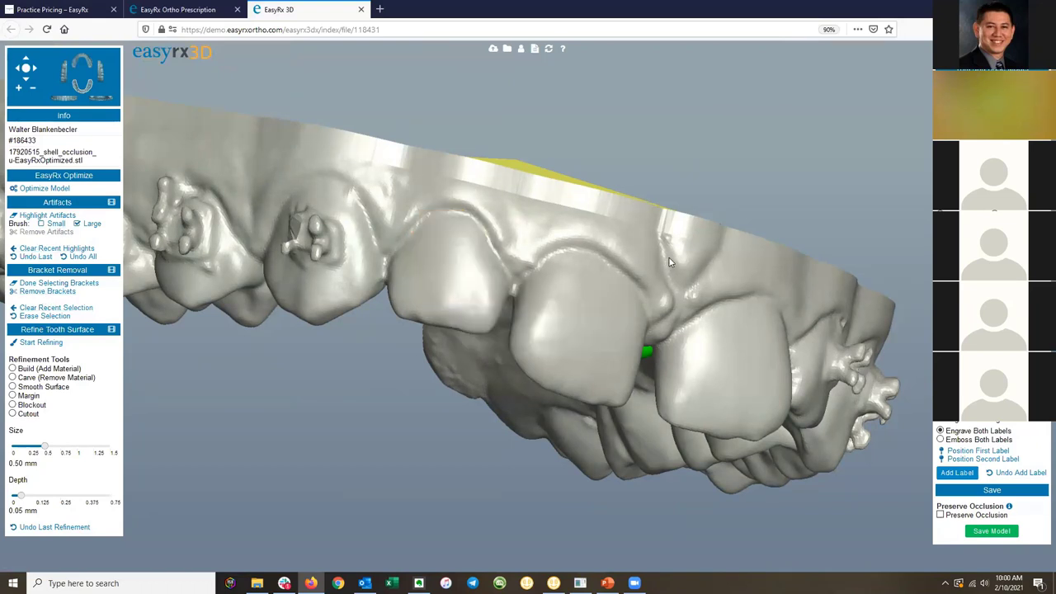
{"action": "left_click_drag", "start_coordinate": [625, 286], "coordinate": [529, 213]}
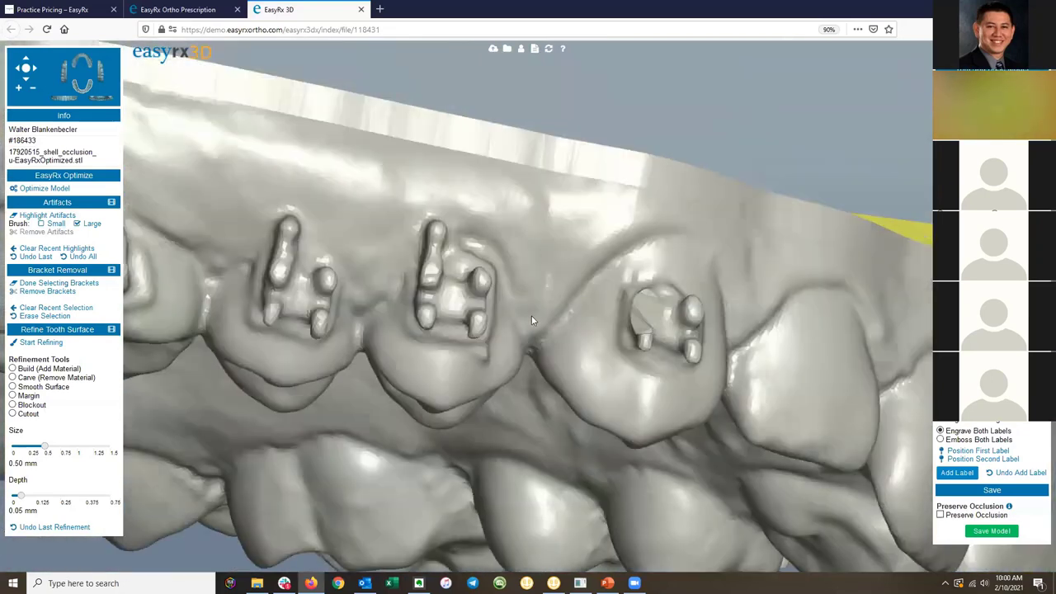
Paint a closed loop around the side tooth's bracket and remove it, rebuilding a smooth face.
{"action": "mouse_move", "coordinate": [388, 355]}
{"action": "left_mouse_down"}
{"action": "mouse_move", "coordinate": [444, 378]}
{"action": "mouse_move", "coordinate": [488, 379]}
{"action": "left_mouse_up"}
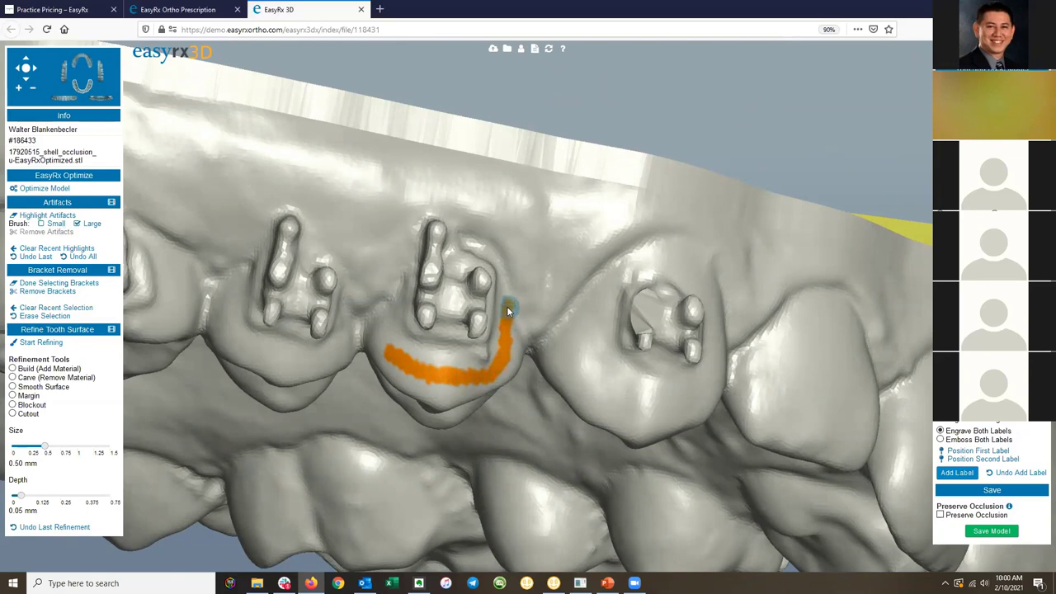
{"action": "mouse_move", "coordinate": [553, 269]}
{"action": "left_mouse_down"}
{"action": "mouse_move", "coordinate": [508, 280]}
{"action": "mouse_move", "coordinate": [483, 310]}
{"action": "left_mouse_up"}
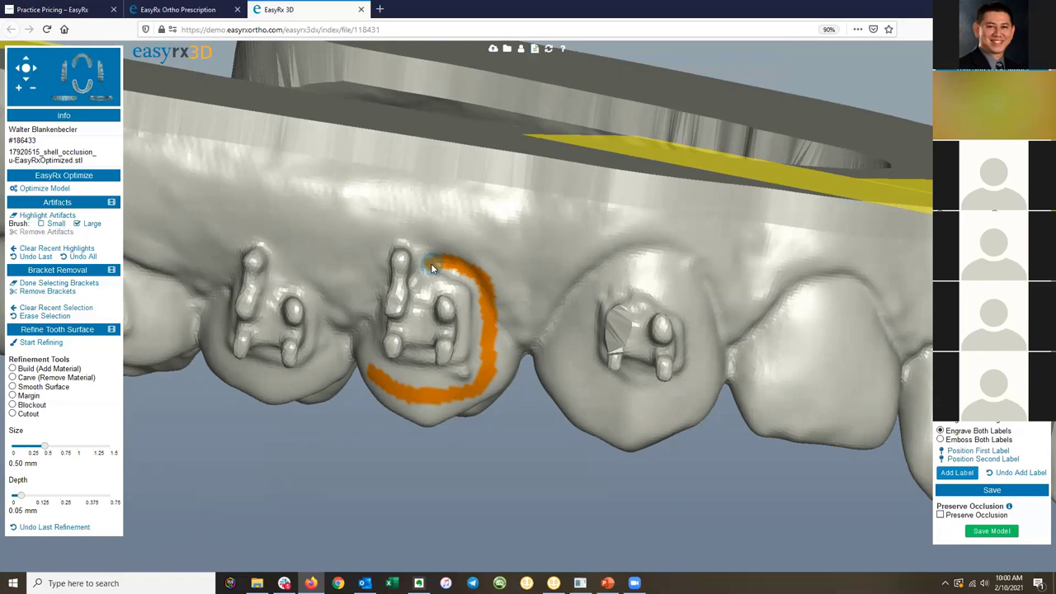
{"action": "left_click", "coordinate": [431, 262]}
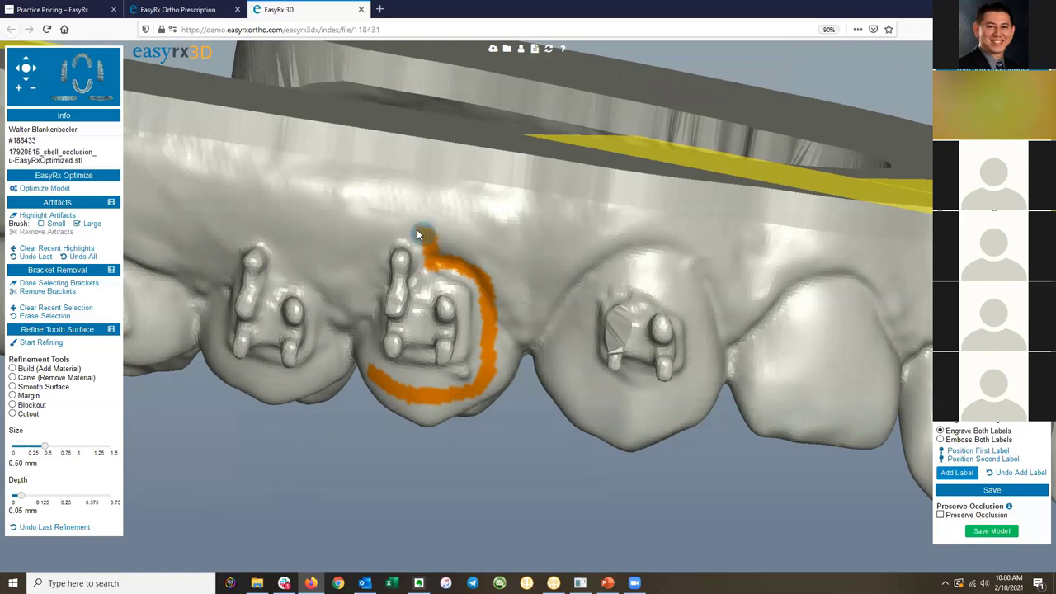
{"action": "mouse_move", "coordinate": [416, 231]}
{"action": "left_mouse_down"}
{"action": "mouse_move", "coordinate": [389, 233]}
{"action": "mouse_move", "coordinate": [373, 255]}
{"action": "left_mouse_up"}
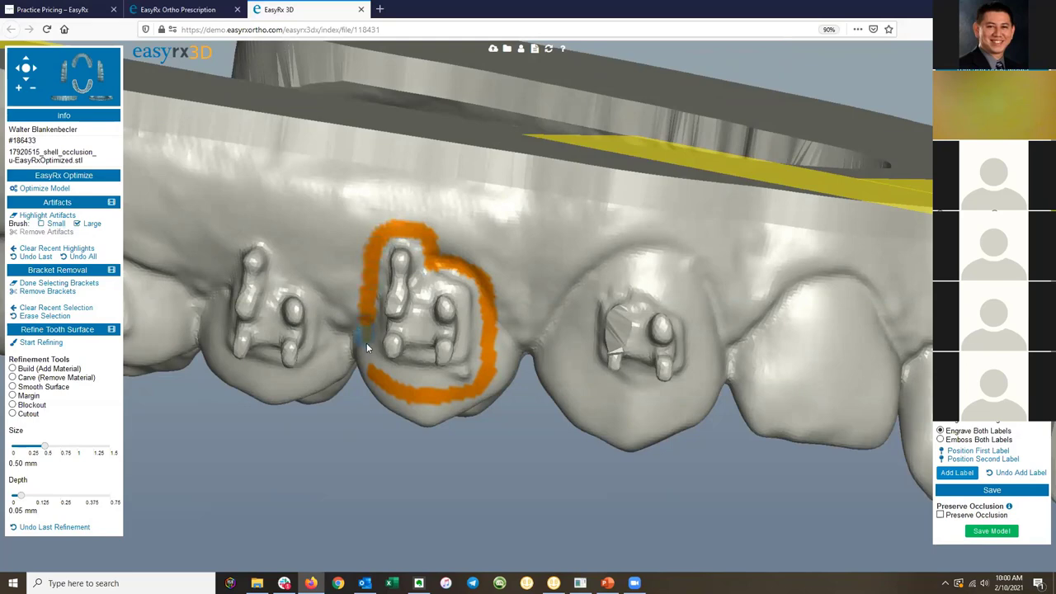
{"action": "mouse_move", "coordinate": [542, 377]}
{"action": "right_mouse_down"}
{"action": "mouse_move", "coordinate": [603, 358]}
{"action": "mouse_move", "coordinate": [539, 336]}
{"action": "mouse_move", "coordinate": [485, 340]}
{"action": "mouse_move", "coordinate": [551, 337]}
{"action": "right_mouse_up"}
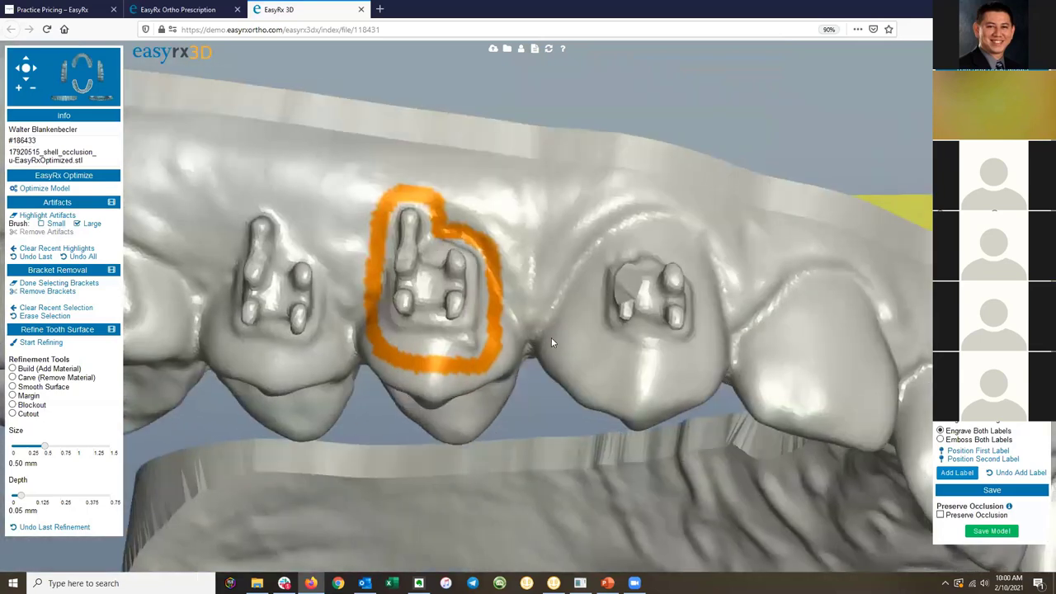
{"action": "left_click", "coordinate": [51, 291]}
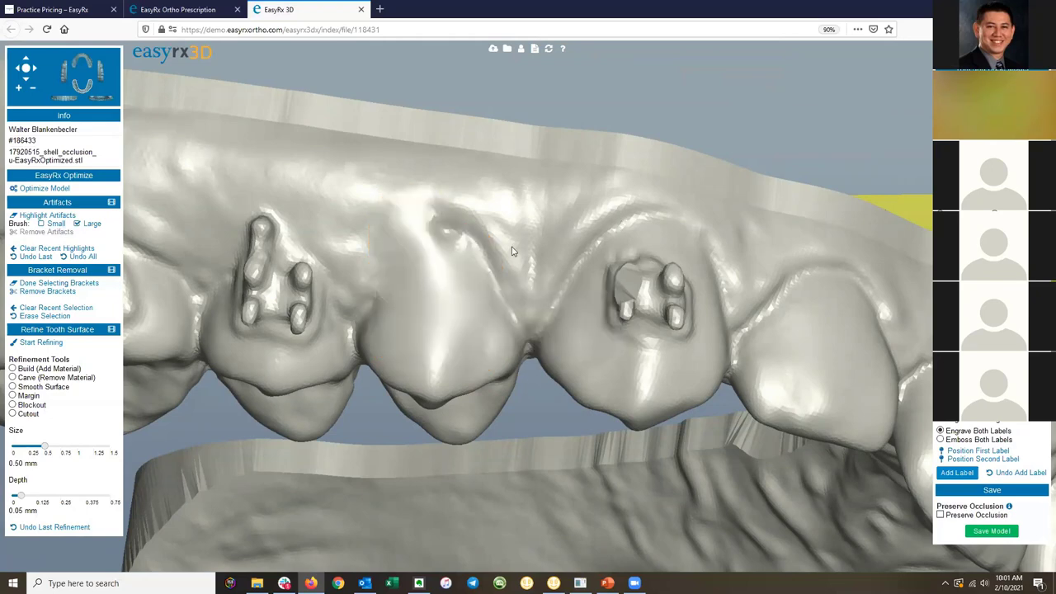
{"action": "left_click_drag", "start_coordinate": [464, 276], "coordinate": [454, 264]}
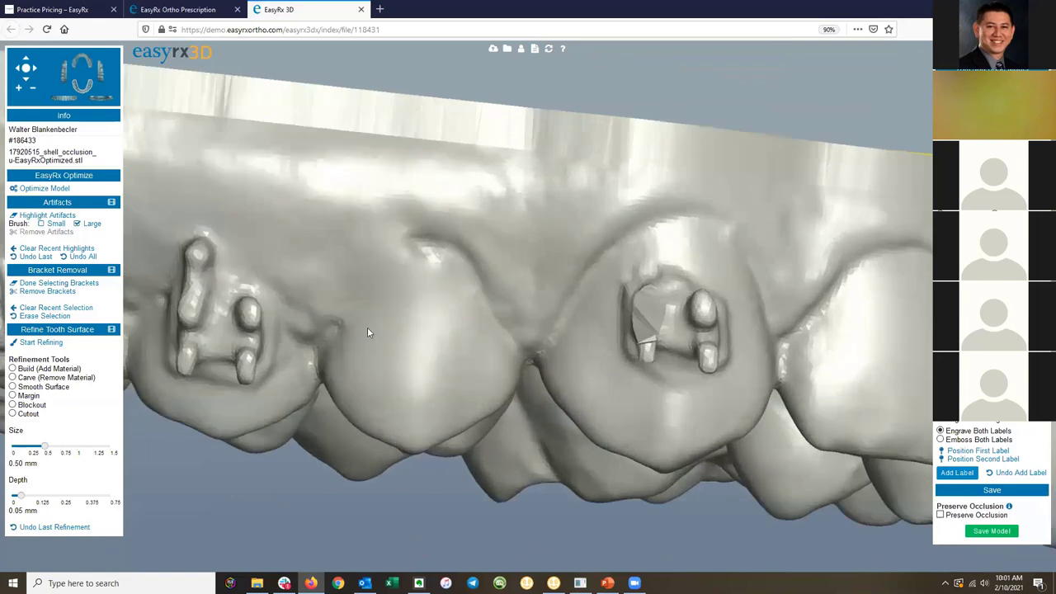
Select the Margin tool with brush size 0.32 mm and depth around 0.24 mm.
{"action": "scroll", "coordinate": [416, 255], "scroll_direction": "down", "scroll_amount": 1}
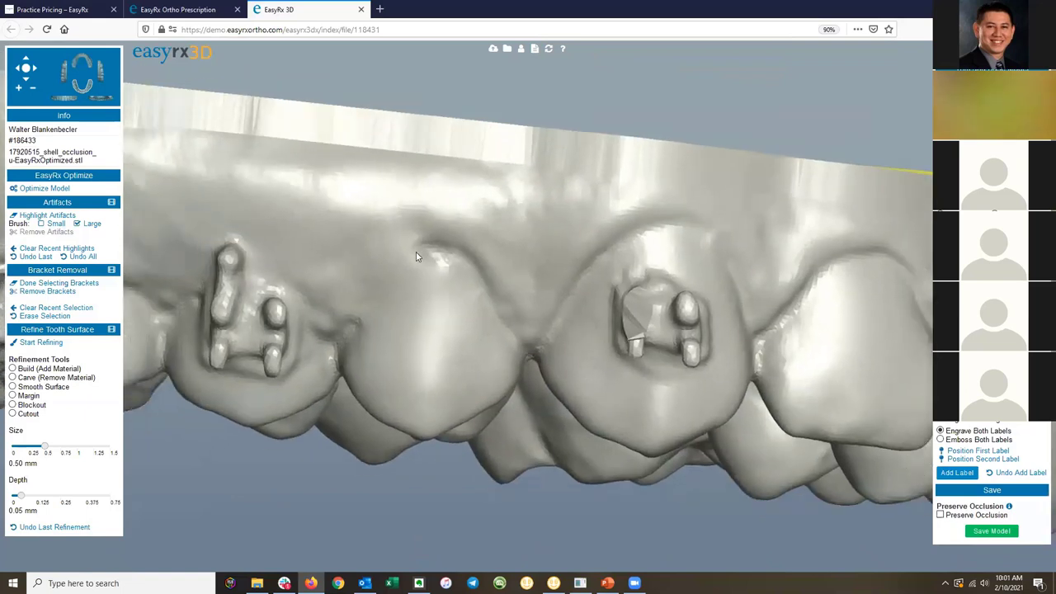
{"action": "scroll", "coordinate": [416, 256], "scroll_direction": "up", "scroll_amount": 3}
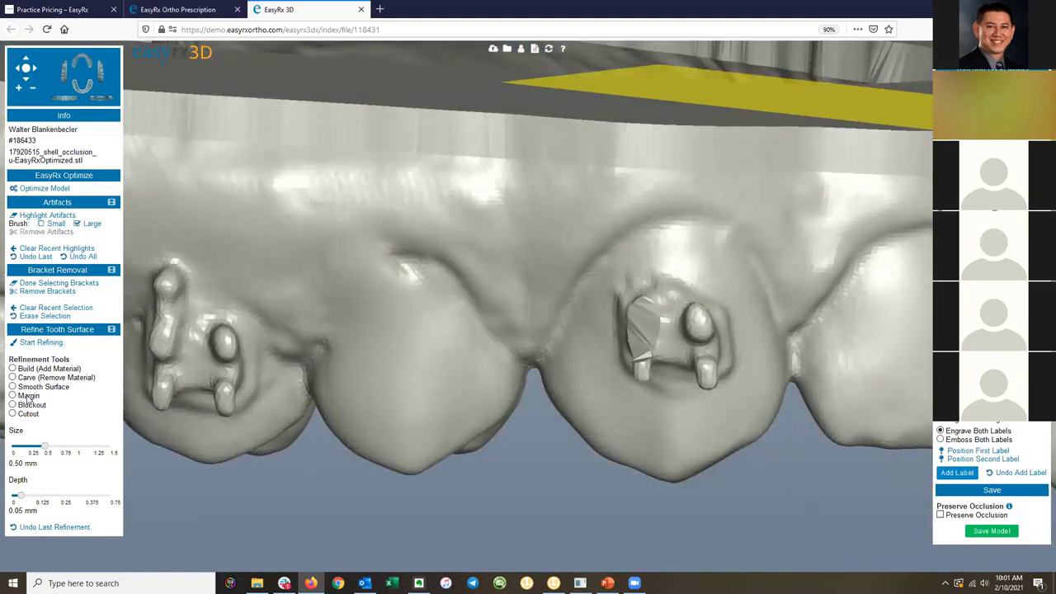
{"action": "scroll", "coordinate": [367, 280], "scroll_direction": "up", "scroll_amount": 4}
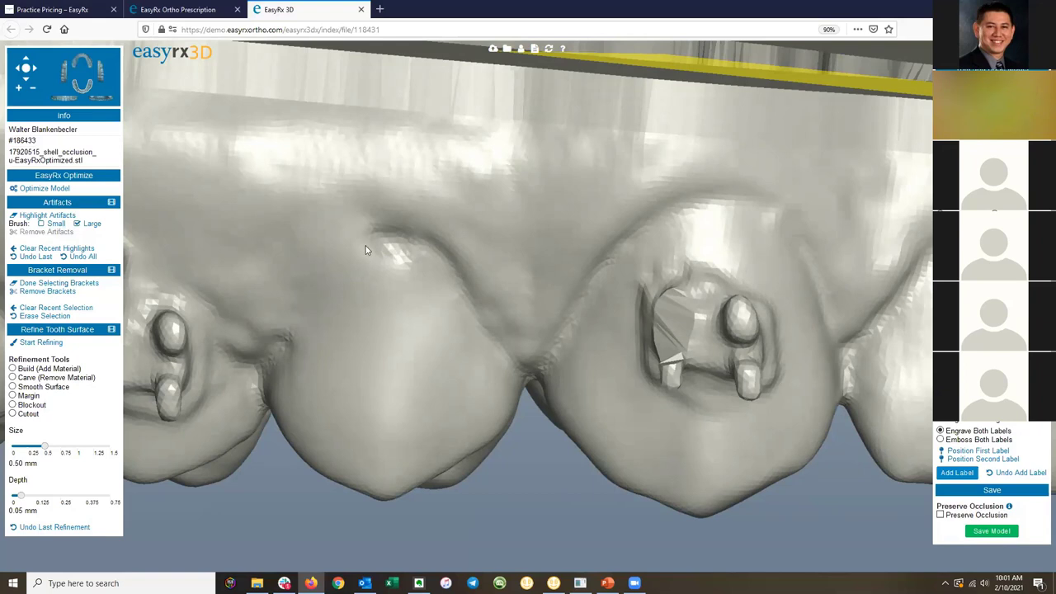
{"action": "left_click", "coordinate": [13, 398]}
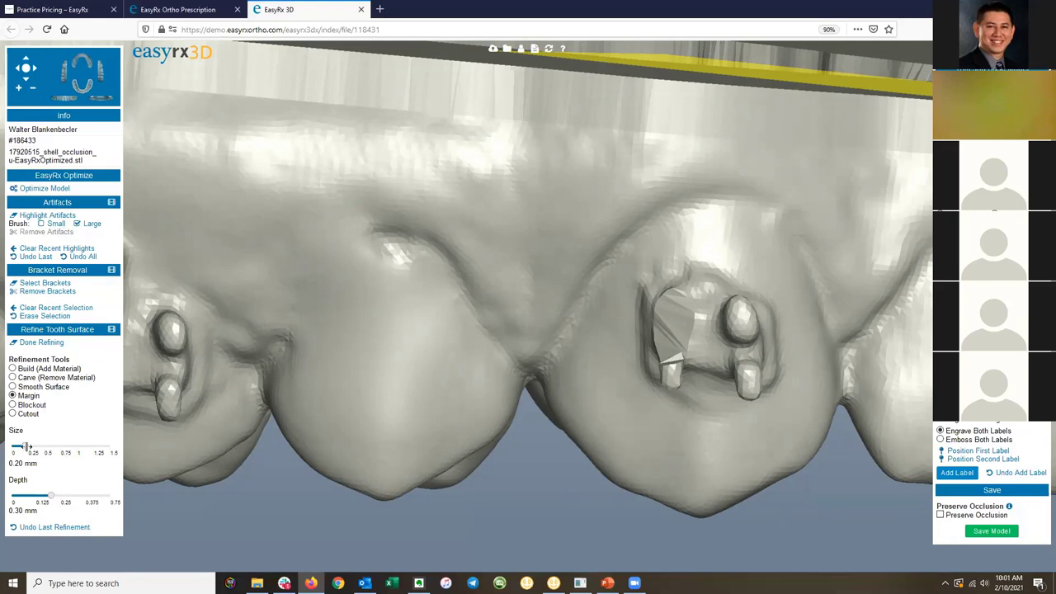
{"action": "left_click_drag", "start_coordinate": [26, 446], "coordinate": [29, 446]}
{"action": "left_click_drag", "start_coordinate": [30, 446], "coordinate": [29, 445]}
{"action": "left_click_drag", "start_coordinate": [50, 493], "coordinate": [43, 497]}
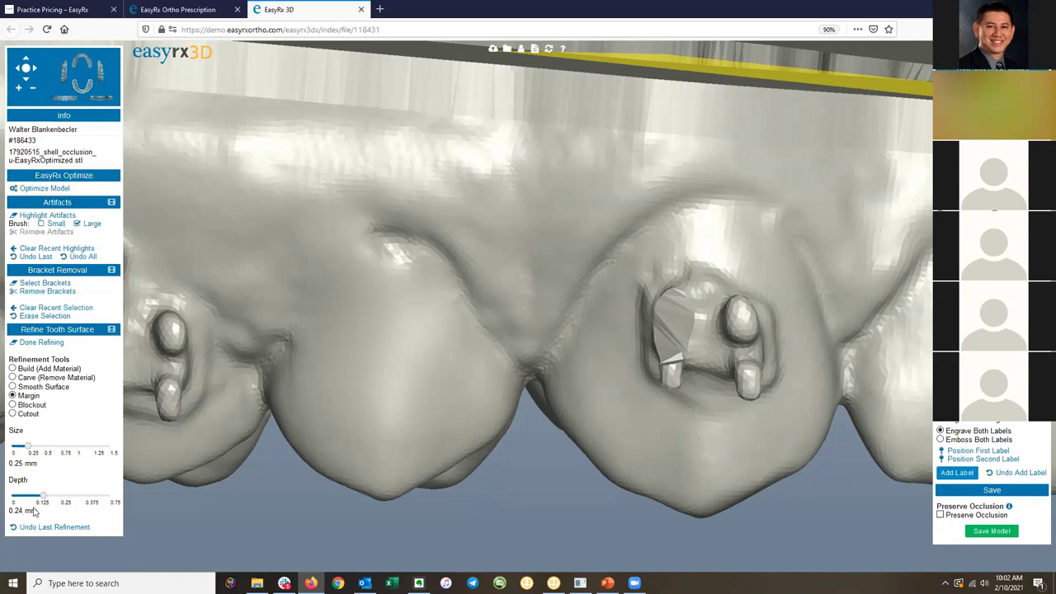
{"action": "left_click_drag", "start_coordinate": [42, 496], "coordinate": [34, 496]}
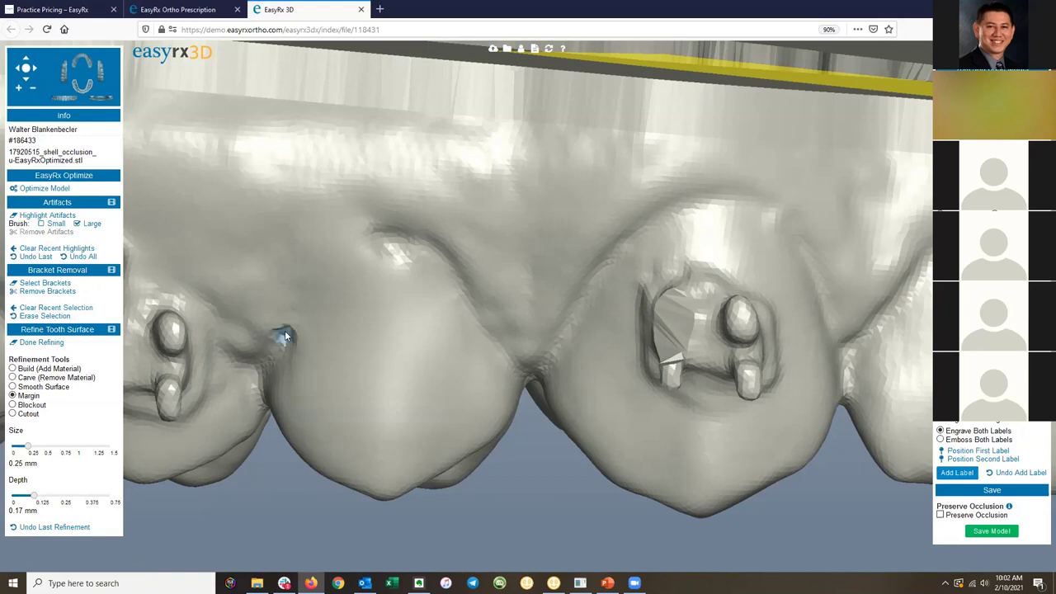
Carve a margin along the tooth edge, then recarve it at 0.99 mm size and 0.66 mm depth.
{"action": "left_click_drag", "start_coordinate": [284, 336], "coordinate": [295, 311]}
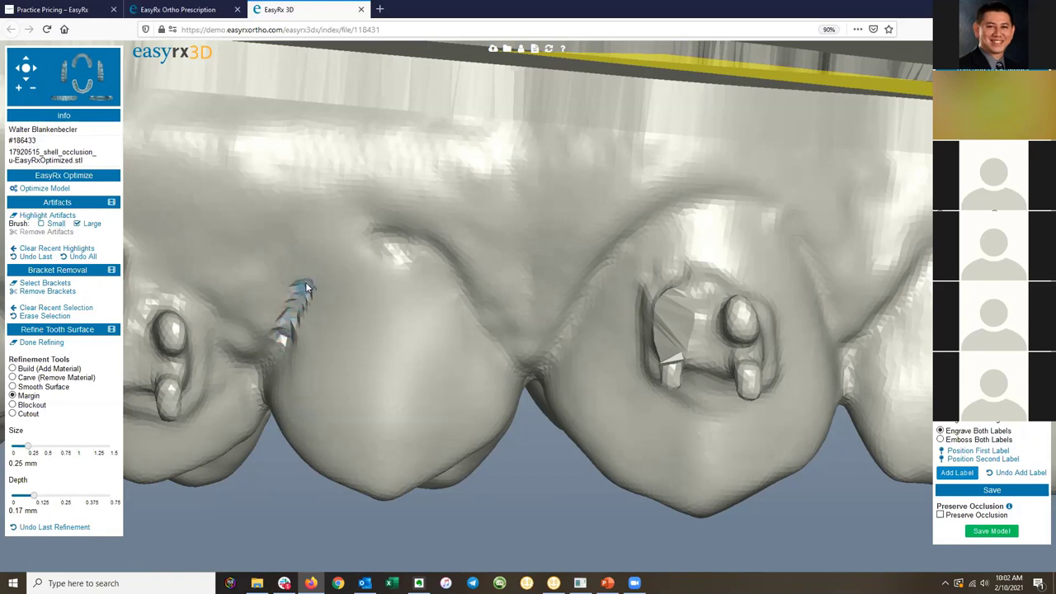
{"action": "left_click_drag", "start_coordinate": [340, 257], "coordinate": [383, 245]}
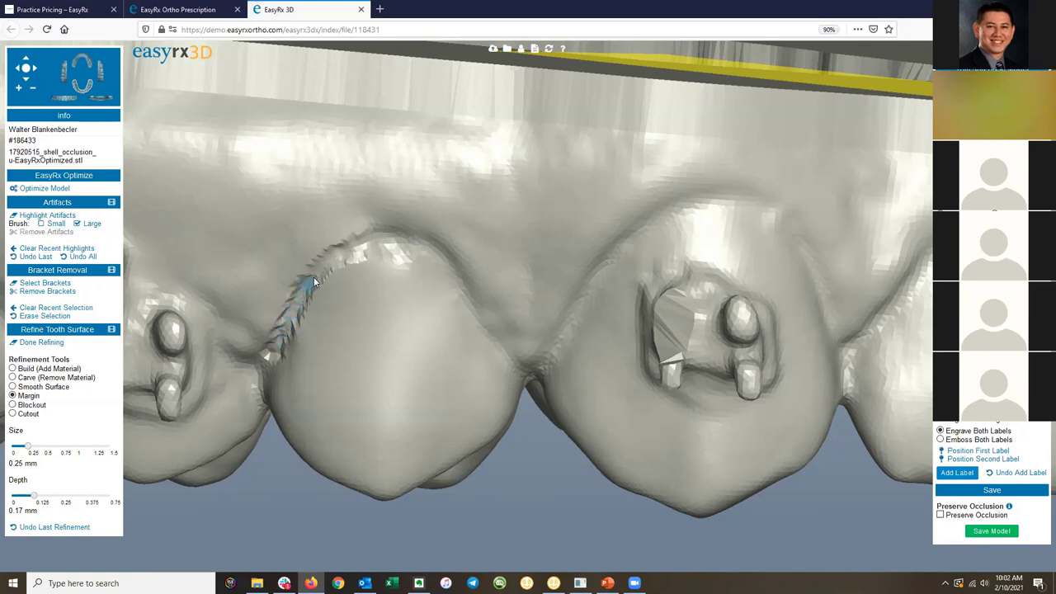
{"action": "mouse_move", "coordinate": [338, 257]}
{"action": "left_mouse_down"}
{"action": "mouse_move", "coordinate": [354, 243]}
{"action": "mouse_move", "coordinate": [373, 247]}
{"action": "left_mouse_up"}
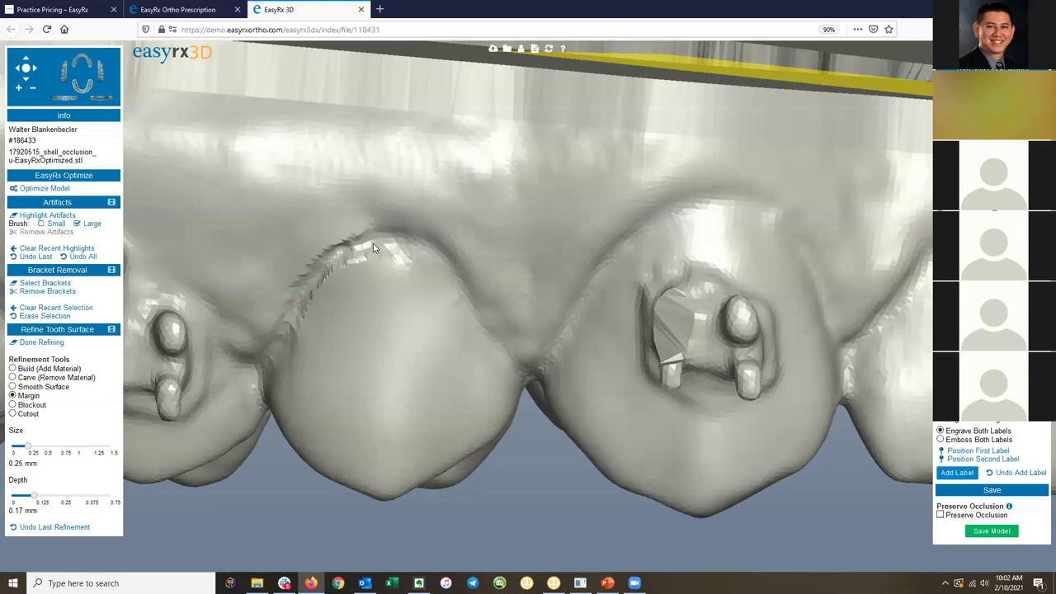
{"action": "left_click_drag", "start_coordinate": [28, 445], "coordinate": [78, 445]}
{"action": "left_click_drag", "start_coordinate": [35, 495], "coordinate": [98, 495]}
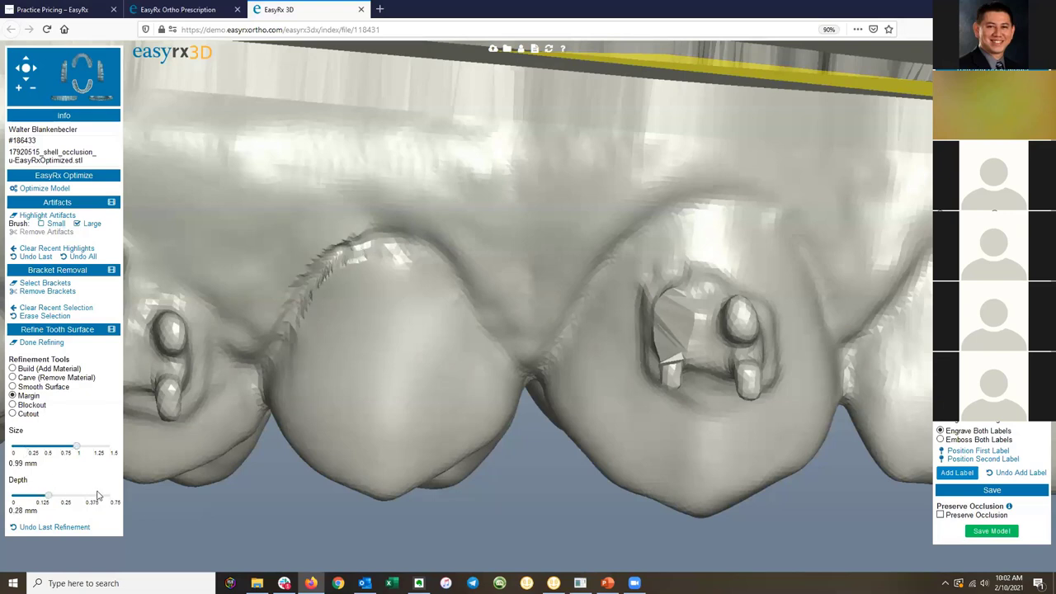
{"action": "left_click", "coordinate": [98, 495]}
{"action": "mouse_move", "coordinate": [272, 356]}
{"action": "left_mouse_down"}
{"action": "mouse_move", "coordinate": [299, 288]}
{"action": "mouse_move", "coordinate": [334, 248]}
{"action": "left_mouse_up"}
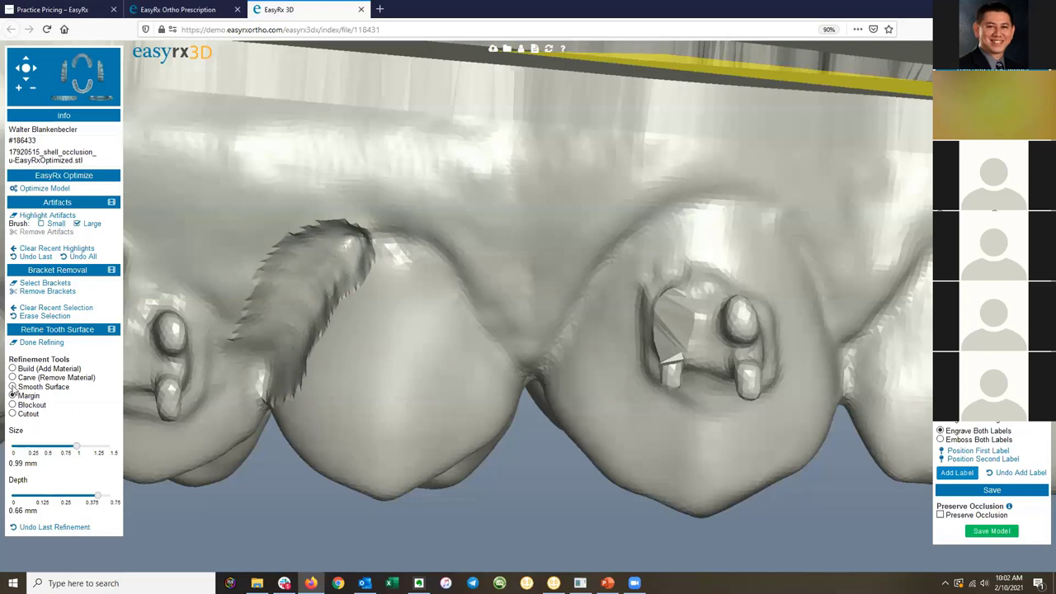
Brush Smooth Surface at 0.35 mm over the jagged margin strip on the tooth.
{"action": "left_click", "coordinate": [12, 387]}
{"action": "left_click_drag", "start_coordinate": [371, 330], "coordinate": [426, 306]}
{"action": "left_click_drag", "start_coordinate": [363, 297], "coordinate": [383, 248]}
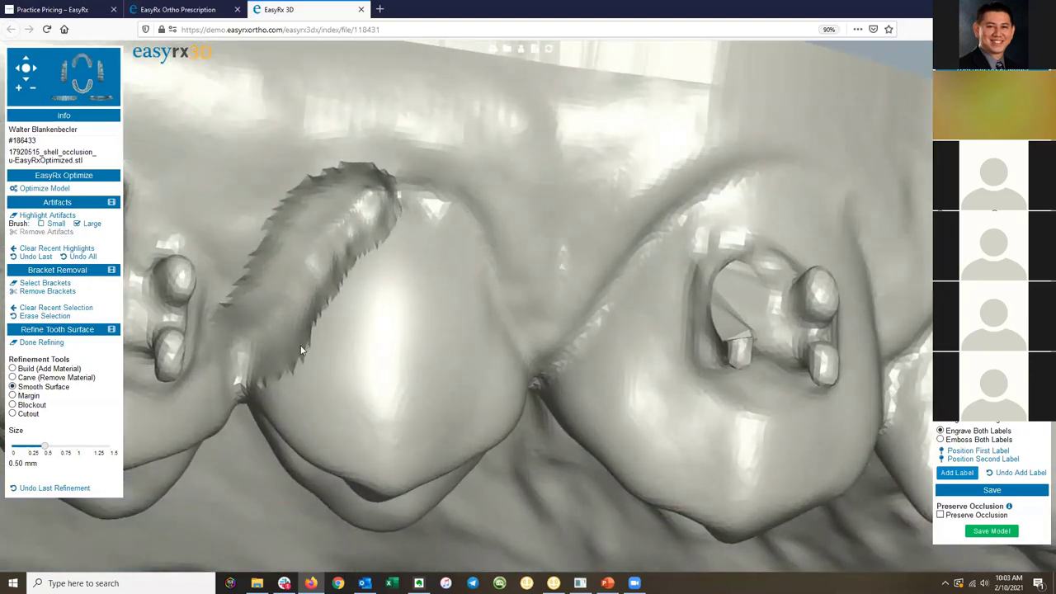
{"action": "left_click_drag", "start_coordinate": [44, 446], "coordinate": [33, 446]}
{"action": "mouse_move", "coordinate": [316, 320]}
{"action": "left_mouse_down"}
{"action": "mouse_move", "coordinate": [380, 247]}
{"action": "mouse_move", "coordinate": [403, 197]}
{"action": "left_mouse_up"}
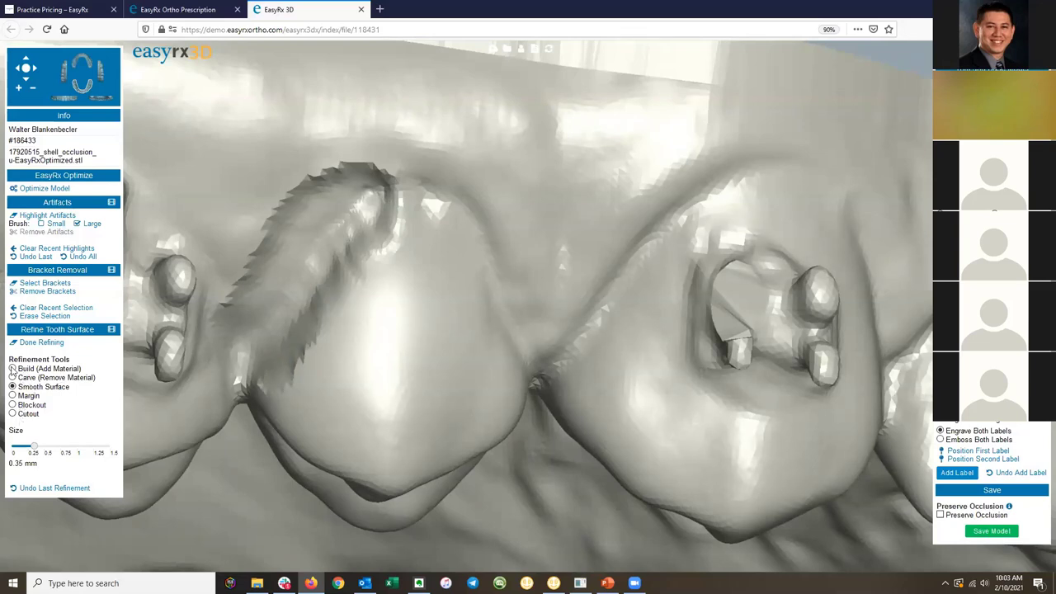
Build a thin diagonal ridge down the tooth at 0.25 mm size and 0.20 mm depth.
{"action": "left_click", "coordinate": [12, 369]}
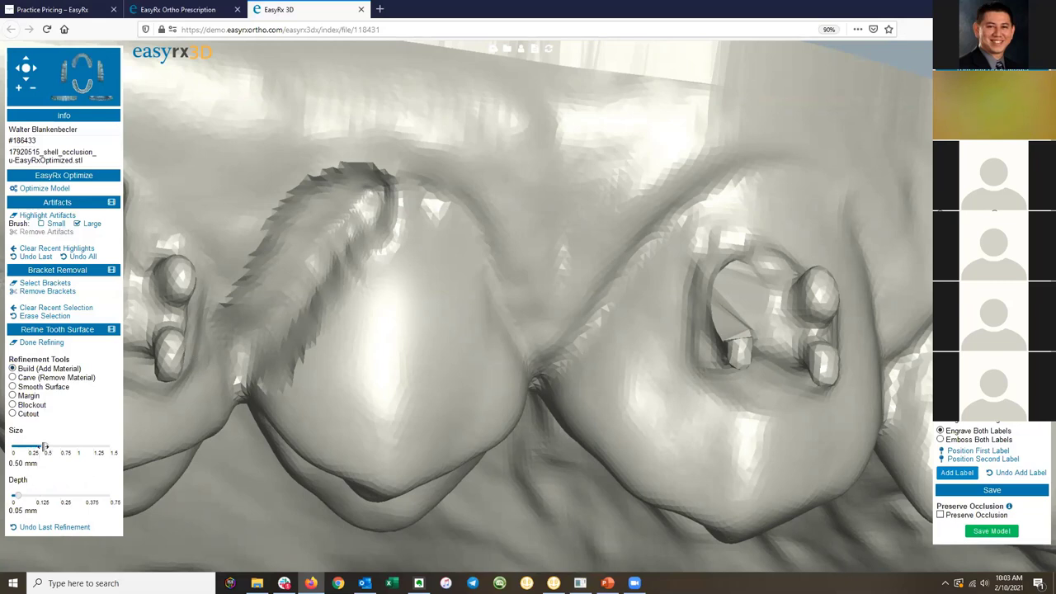
{"action": "left_click_drag", "start_coordinate": [44, 447], "coordinate": [30, 447]}
{"action": "left_click_drag", "start_coordinate": [16, 496], "coordinate": [44, 494]}
{"action": "left_click_drag", "start_coordinate": [31, 447], "coordinate": [28, 447]}
{"action": "left_click_drag", "start_coordinate": [43, 494], "coordinate": [37, 493]}
{"action": "left_click_drag", "start_coordinate": [413, 238], "coordinate": [472, 311]}
{"action": "left_click_drag", "start_coordinate": [492, 355], "coordinate": [496, 369]}
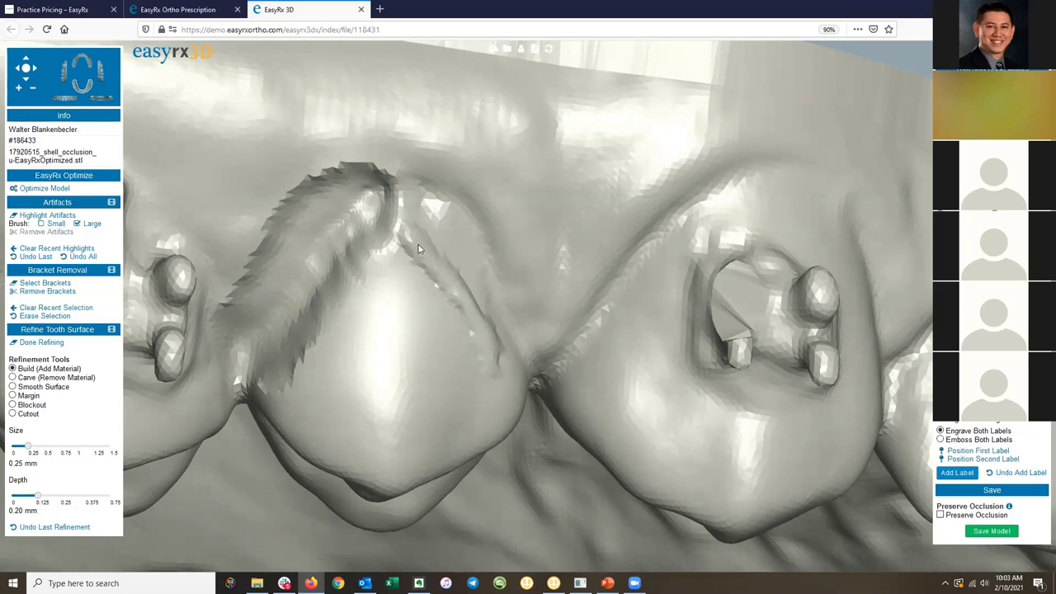
{"action": "right_click_drag", "start_coordinate": [412, 396], "coordinate": [392, 353]}
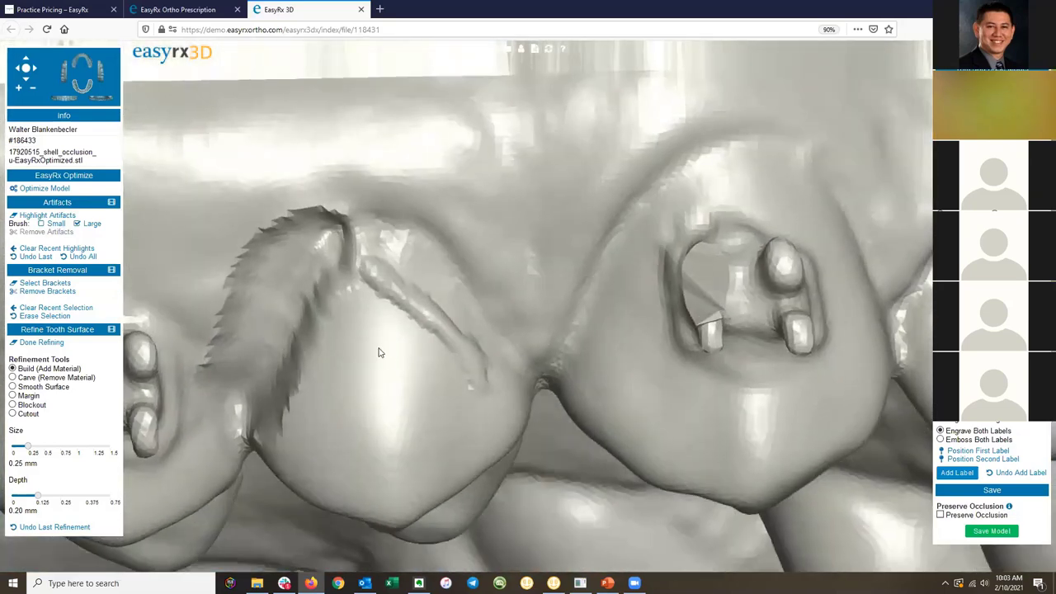
Carve a shallow hollow beside the ridge, then switch to Blockout at 0.70 mm size, 0.50 mm depth.
{"action": "left_click", "coordinate": [12, 378]}
{"action": "right_click_drag", "start_coordinate": [353, 360], "coordinate": [363, 350]}
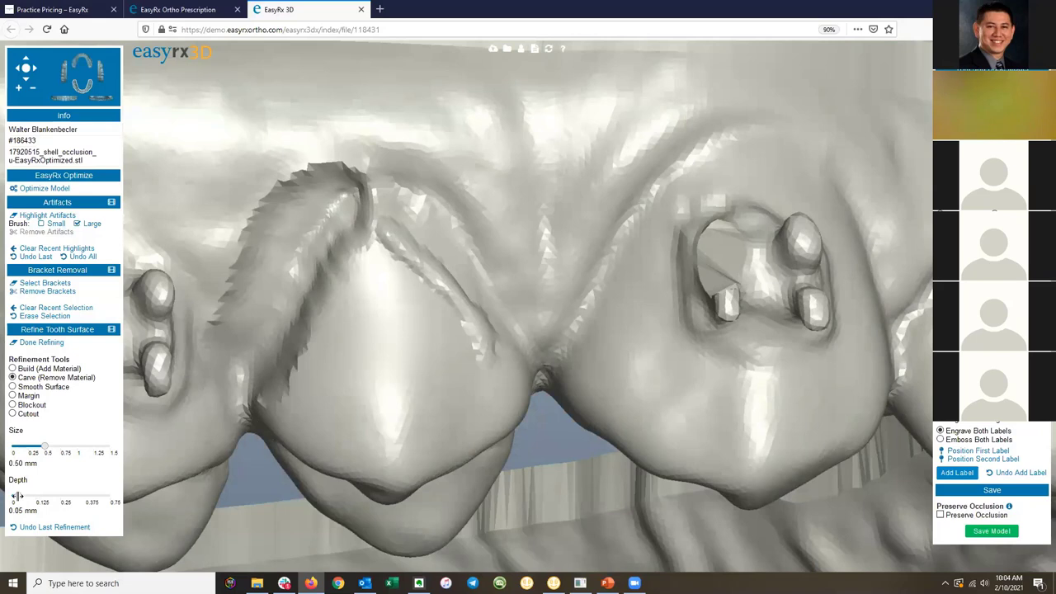
{"action": "left_click_drag", "start_coordinate": [16, 497], "coordinate": [46, 496]}
{"action": "left_click_drag", "start_coordinate": [45, 447], "coordinate": [32, 446]}
{"action": "mouse_move", "coordinate": [377, 274]}
{"action": "left_mouse_down"}
{"action": "mouse_move", "coordinate": [447, 362]}
{"action": "mouse_move", "coordinate": [462, 424]}
{"action": "left_mouse_up"}
{"action": "mouse_move", "coordinate": [462, 424]}
{"action": "right_mouse_down"}
{"action": "mouse_move", "coordinate": [410, 464]}
{"action": "mouse_move", "coordinate": [441, 443]}
{"action": "mouse_move", "coordinate": [600, 438]}
{"action": "mouse_move", "coordinate": [667, 404]}
{"action": "mouse_move", "coordinate": [648, 424]}
{"action": "mouse_move", "coordinate": [589, 316]}
{"action": "right_mouse_up"}
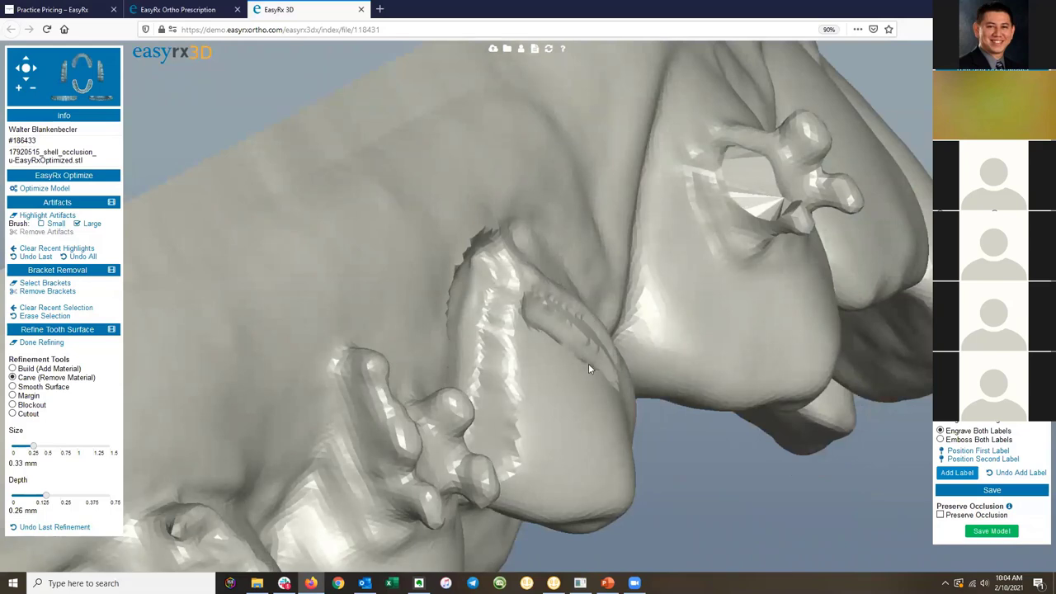
{"action": "left_click", "coordinate": [12, 404]}
{"action": "left_click_drag", "start_coordinate": [459, 302], "coordinate": [394, 377]}
Paint blockout along the front teeth's edge near the green marker at 0.75 mm size, 0.40 mm depth.
{"action": "scroll", "coordinate": [405, 353], "scroll_direction": "down", "scroll_amount": 3}
{"action": "scroll", "coordinate": [405, 351], "scroll_direction": "up", "scroll_amount": 3}
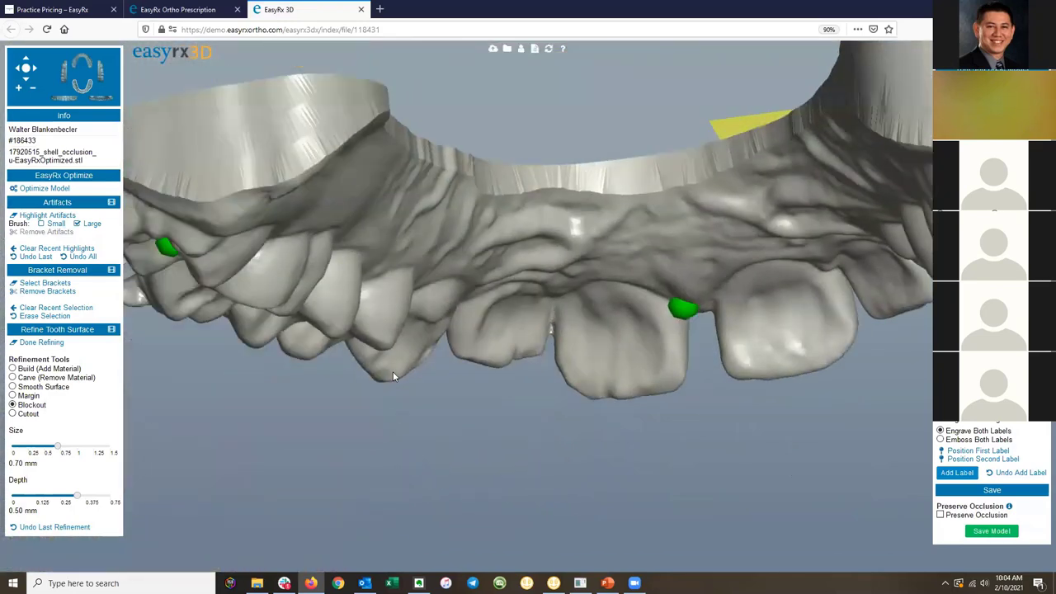
{"action": "left_click_drag", "start_coordinate": [506, 334], "coordinate": [483, 333]}
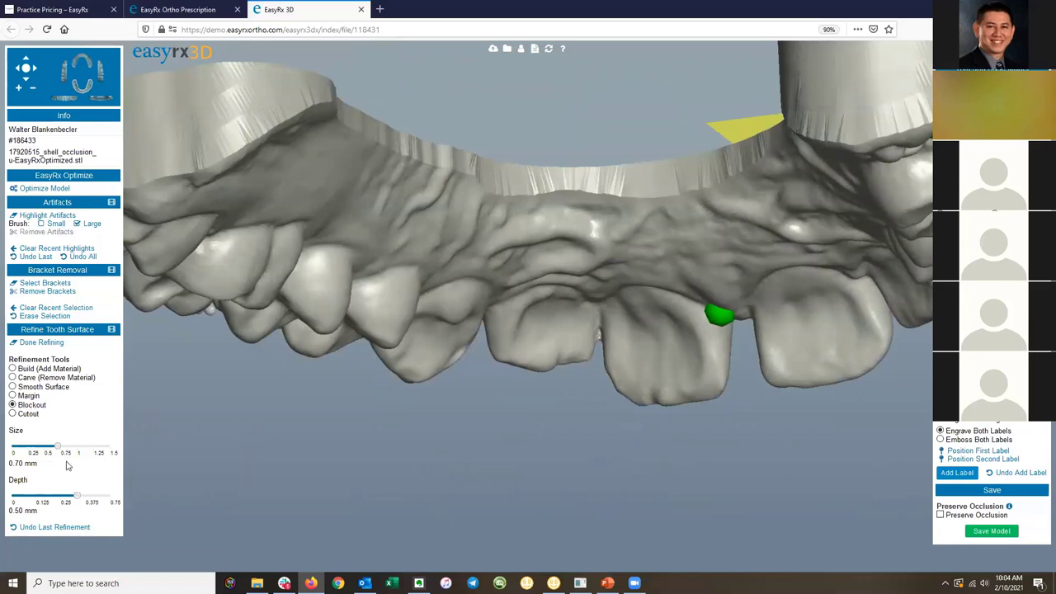
{"action": "left_click_drag", "start_coordinate": [57, 446], "coordinate": [60, 447]}
{"action": "left_click_drag", "start_coordinate": [72, 496], "coordinate": [65, 498]}
{"action": "left_click_drag", "start_coordinate": [674, 333], "coordinate": [525, 312]}
{"action": "right_click_drag", "start_coordinate": [622, 356], "coordinate": [659, 332]}
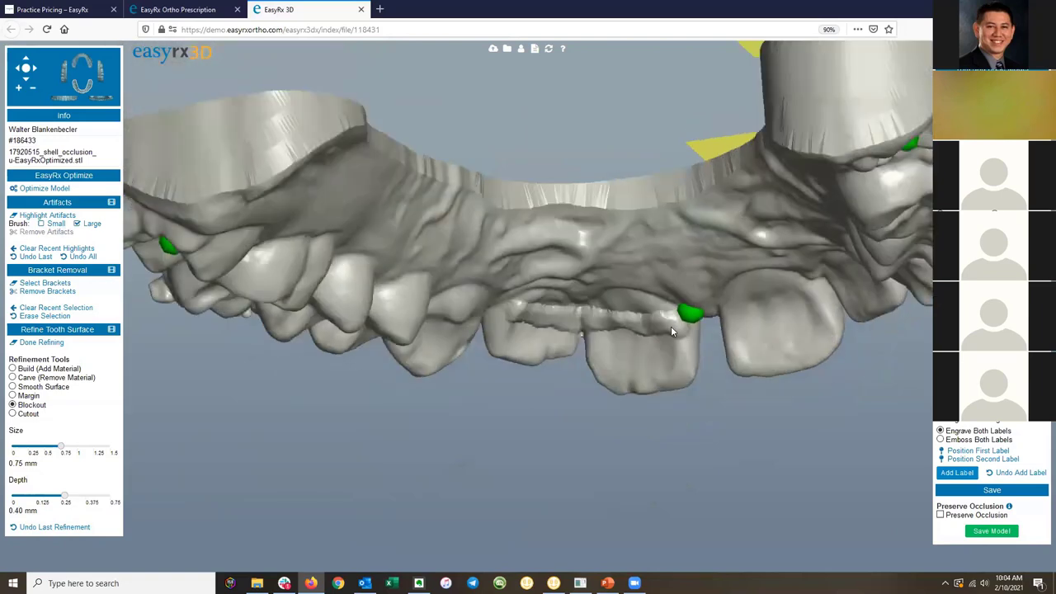
{"action": "left_click_drag", "start_coordinate": [663, 324], "coordinate": [513, 314]}
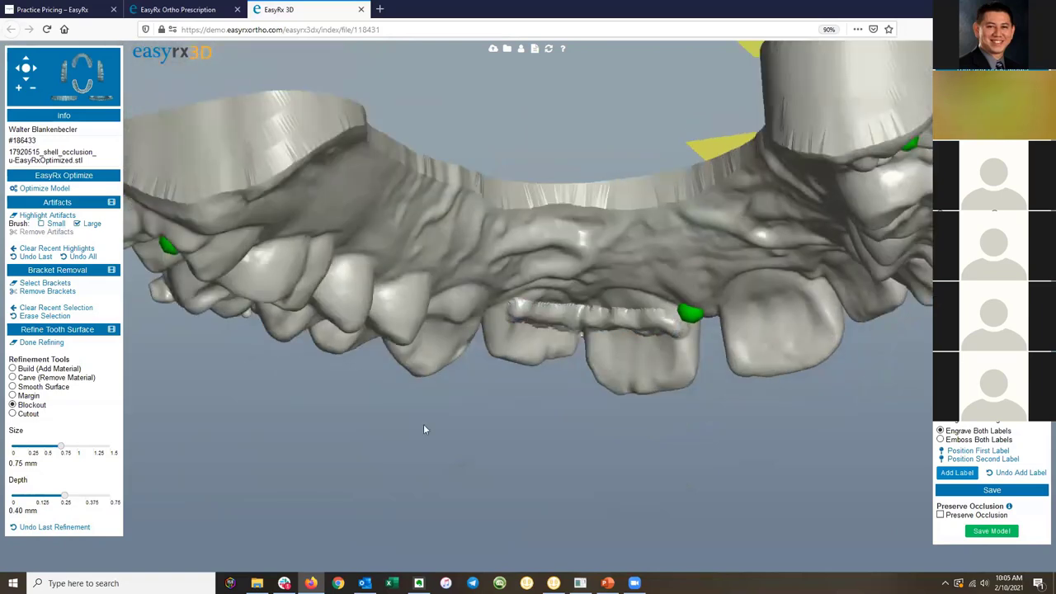
{"action": "scroll", "coordinate": [627, 339], "scroll_direction": "up", "scroll_amount": 2}
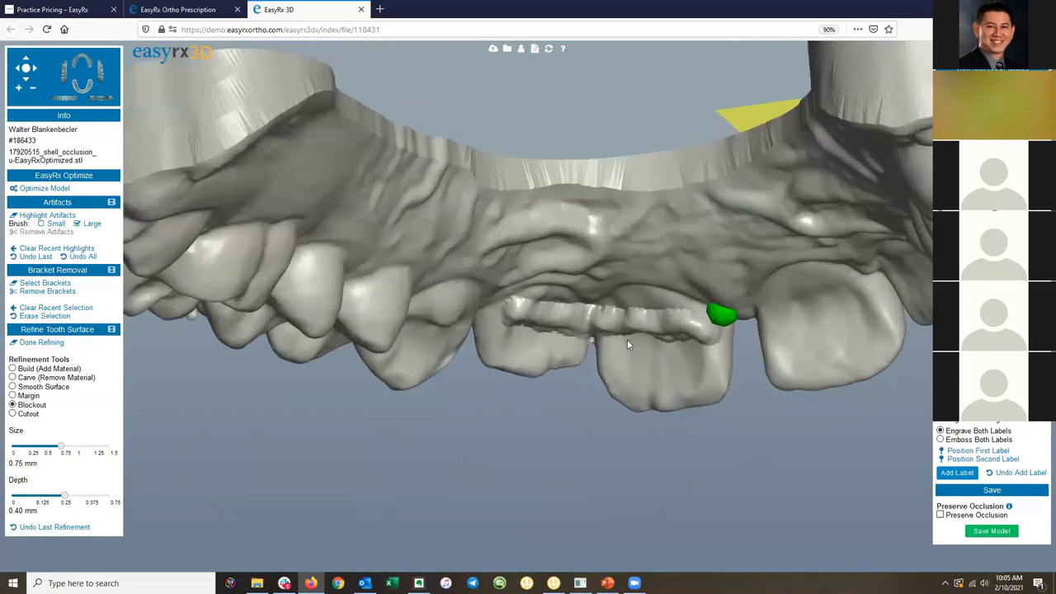
{"action": "right_click_drag", "start_coordinate": [627, 339], "coordinate": [631, 292]}
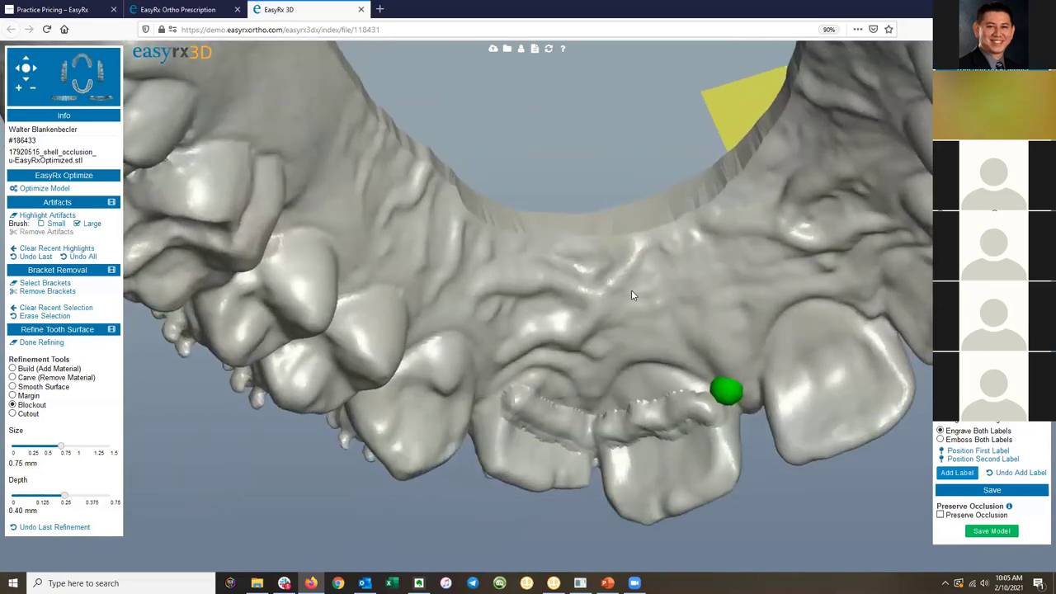
{"action": "mouse_move", "coordinate": [634, 293]}
{"action": "right_mouse_down"}
{"action": "mouse_move", "coordinate": [699, 329]}
{"action": "mouse_move", "coordinate": [629, 354]}
{"action": "right_mouse_up"}
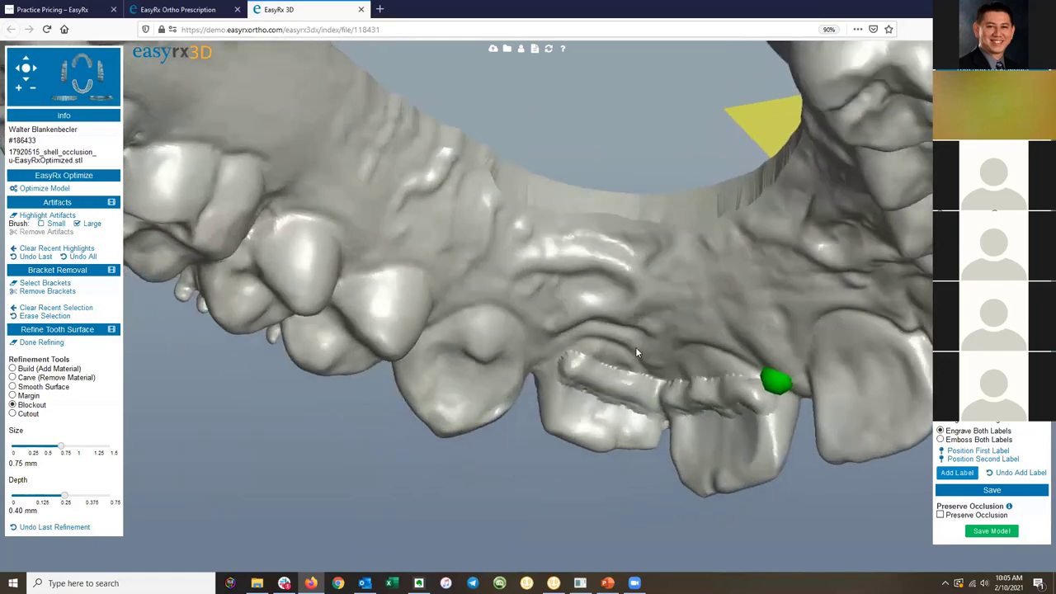
Cut a small hole into the tooth just below the base edge with Cutout at 0.30 mm size.
{"action": "left_click", "coordinate": [12, 414]}
{"action": "right_click_drag", "start_coordinate": [627, 315], "coordinate": [339, 334]}
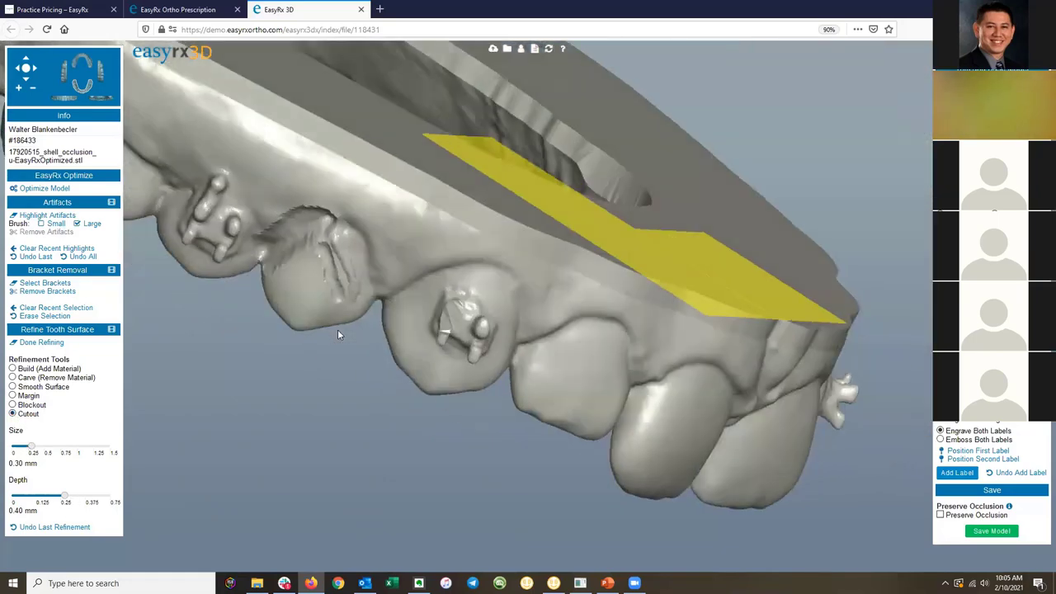
{"action": "right_click_drag", "start_coordinate": [660, 333], "coordinate": [632, 323]}
{"action": "right_click_drag", "start_coordinate": [585, 278], "coordinate": [693, 394]}
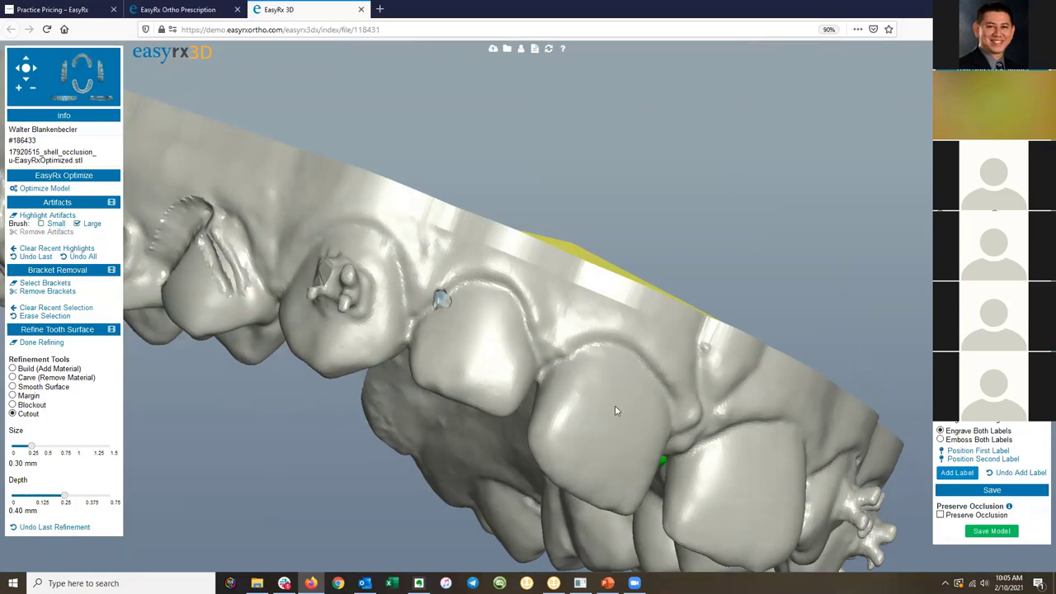
{"action": "left_click_drag", "start_coordinate": [517, 329], "coordinate": [456, 357]}
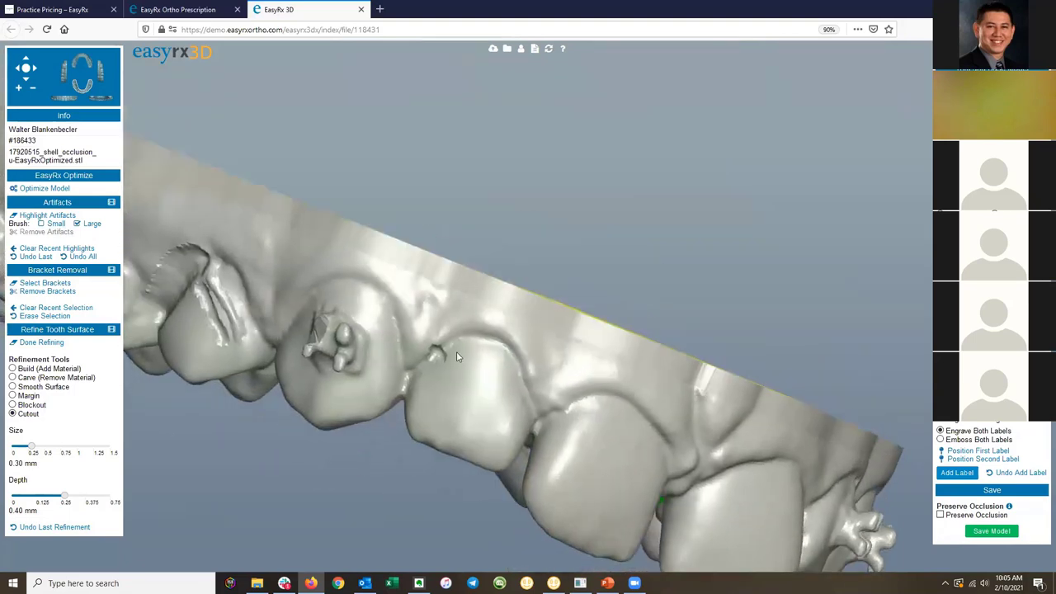
{"action": "left_click", "coordinate": [440, 346]}
Orbit around the arch and snap to a frontal view to review the result.
{"action": "left_click_drag", "start_coordinate": [503, 361], "coordinate": [526, 359]}
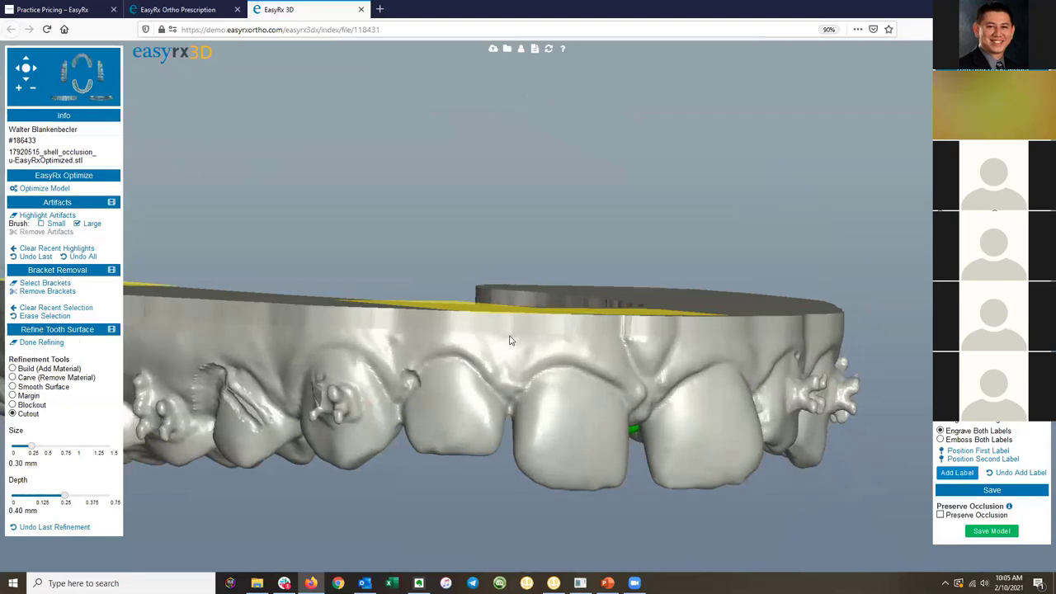
{"action": "left_click_drag", "start_coordinate": [584, 390], "coordinate": [608, 384]}
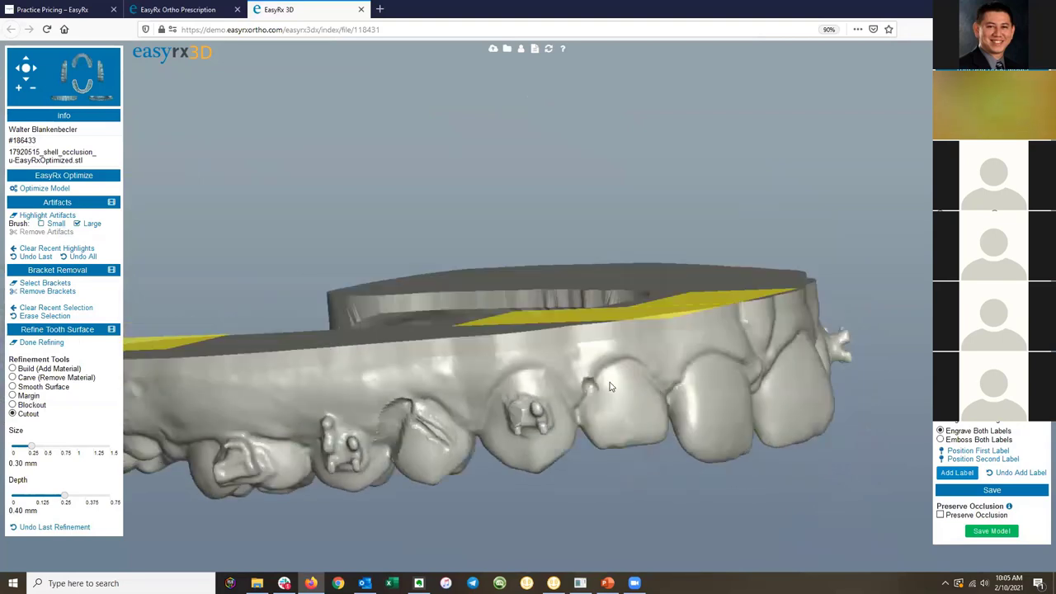
{"action": "left_click_drag", "start_coordinate": [495, 377], "coordinate": [492, 371]}
{"action": "mouse_move", "coordinate": [407, 336]}
{"action": "left_mouse_down"}
{"action": "mouse_move", "coordinate": [585, 342]}
{"action": "mouse_move", "coordinate": [909, 481]}
{"action": "mouse_move", "coordinate": [799, 448]}
{"action": "left_mouse_up"}
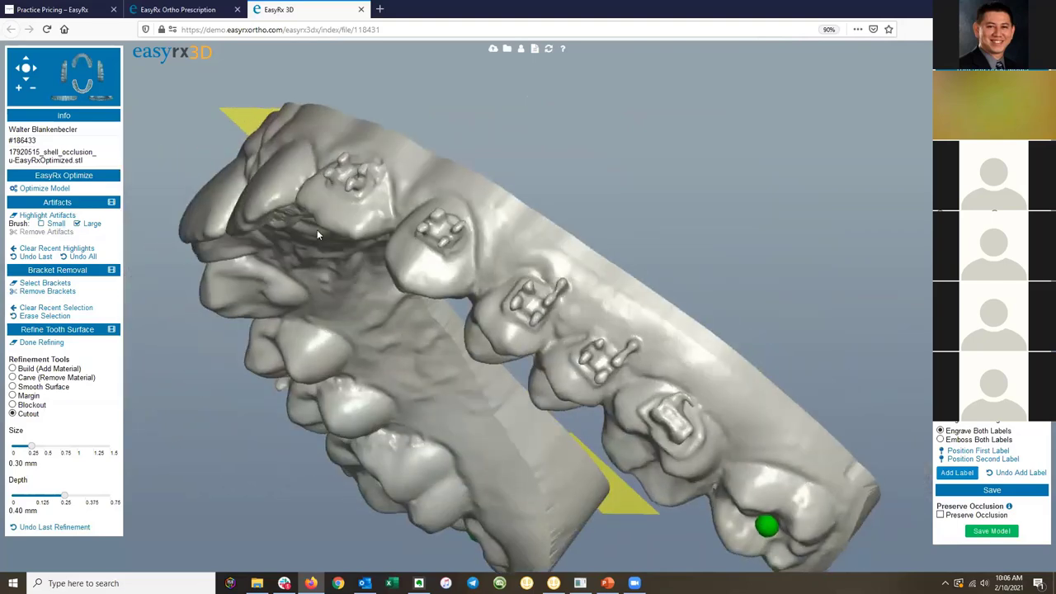
{"action": "left_click", "coordinate": [69, 104]}
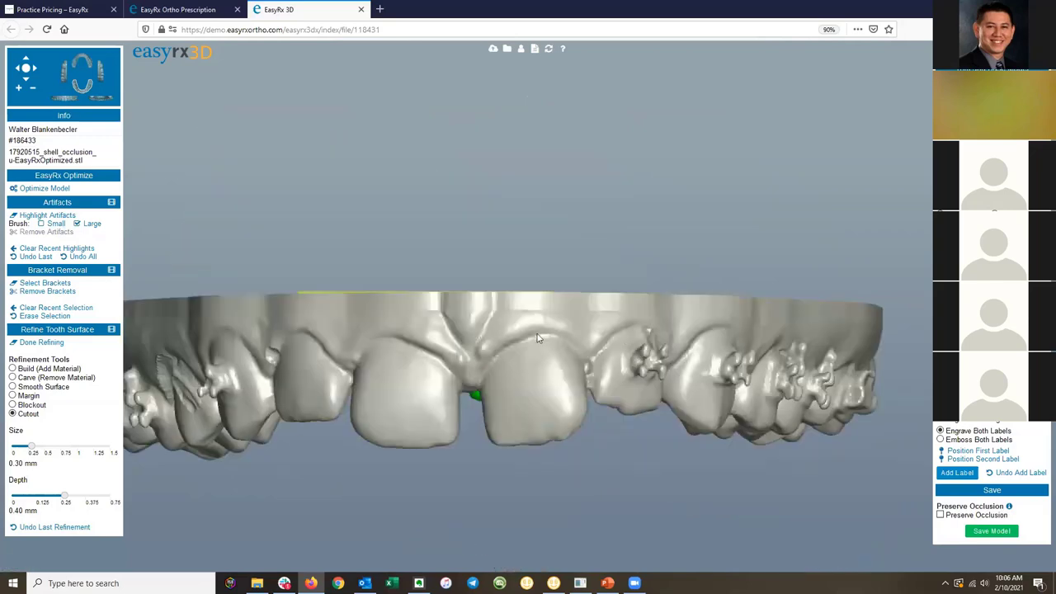
{"action": "left_click_drag", "start_coordinate": [539, 339], "coordinate": [473, 368]}
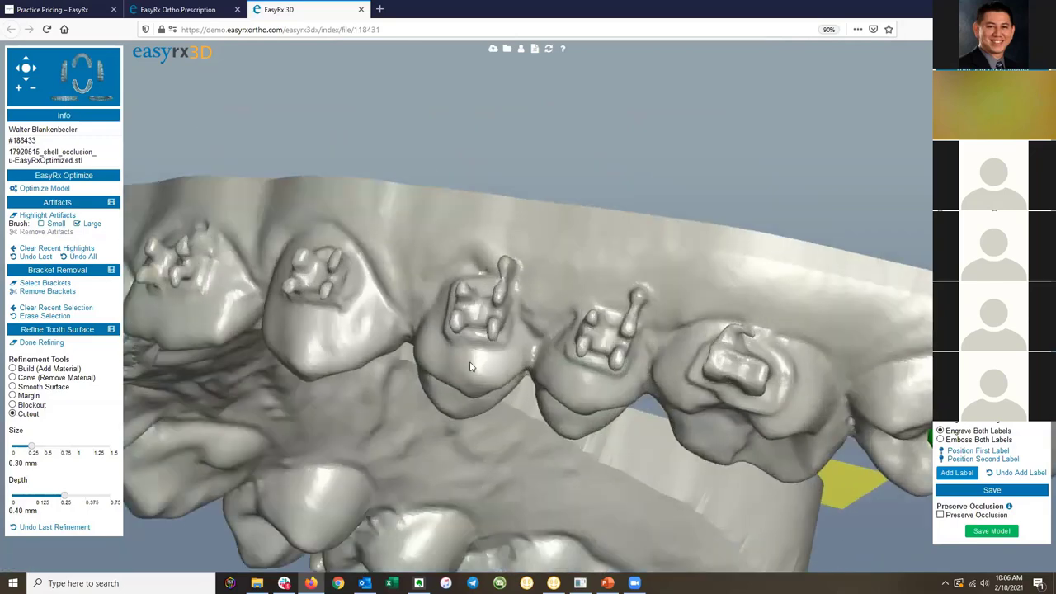
Outline the bracket on the upper tooth and digitally remove it.
{"action": "left_click", "coordinate": [46, 283]}
{"action": "left_click_drag", "start_coordinate": [502, 363], "coordinate": [482, 366]}
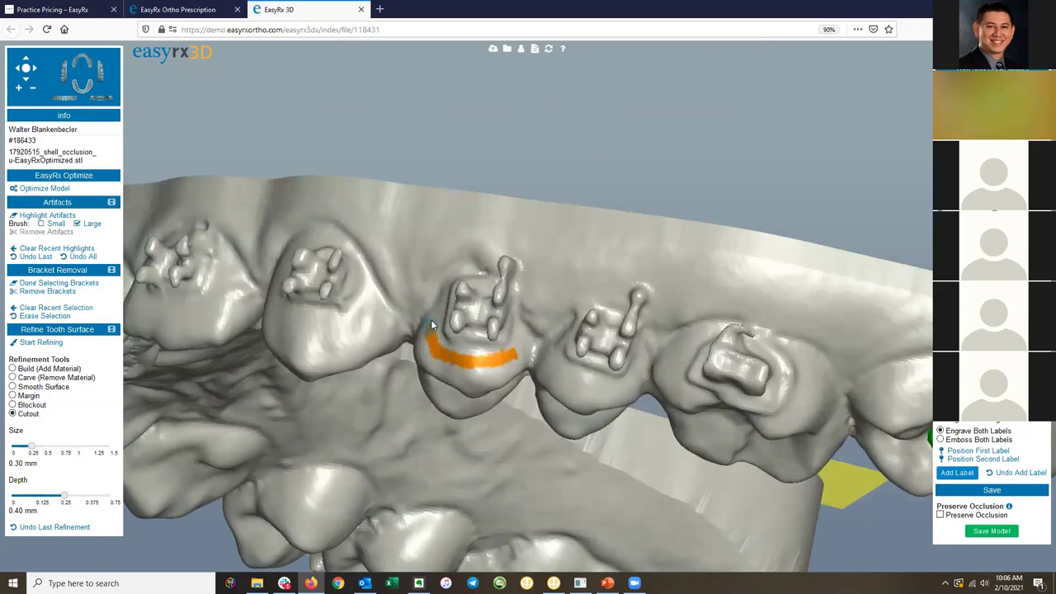
{"action": "mouse_move", "coordinate": [446, 287]}
{"action": "left_mouse_down"}
{"action": "mouse_move", "coordinate": [521, 239]}
{"action": "mouse_move", "coordinate": [536, 264]}
{"action": "mouse_move", "coordinate": [532, 288]}
{"action": "left_mouse_up"}
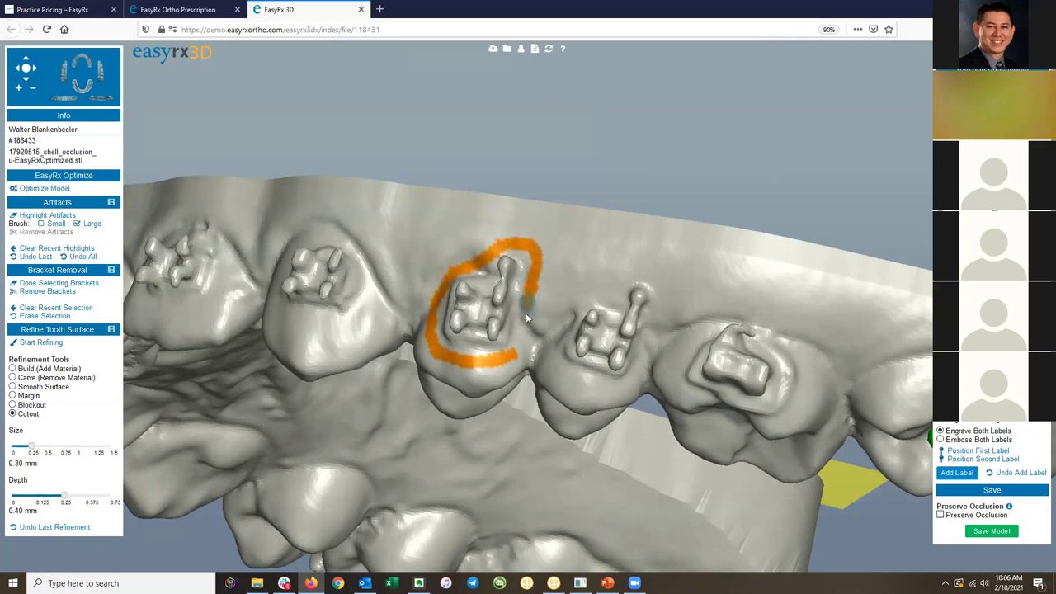
{"action": "left_click_drag", "start_coordinate": [518, 364], "coordinate": [525, 350]}
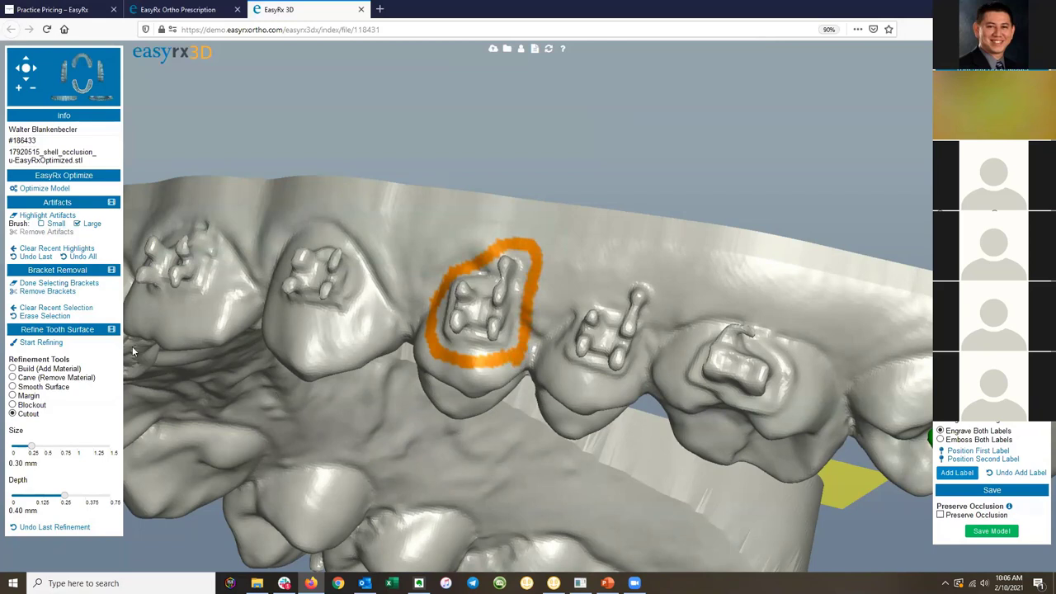
{"action": "left_click", "coordinate": [48, 291]}
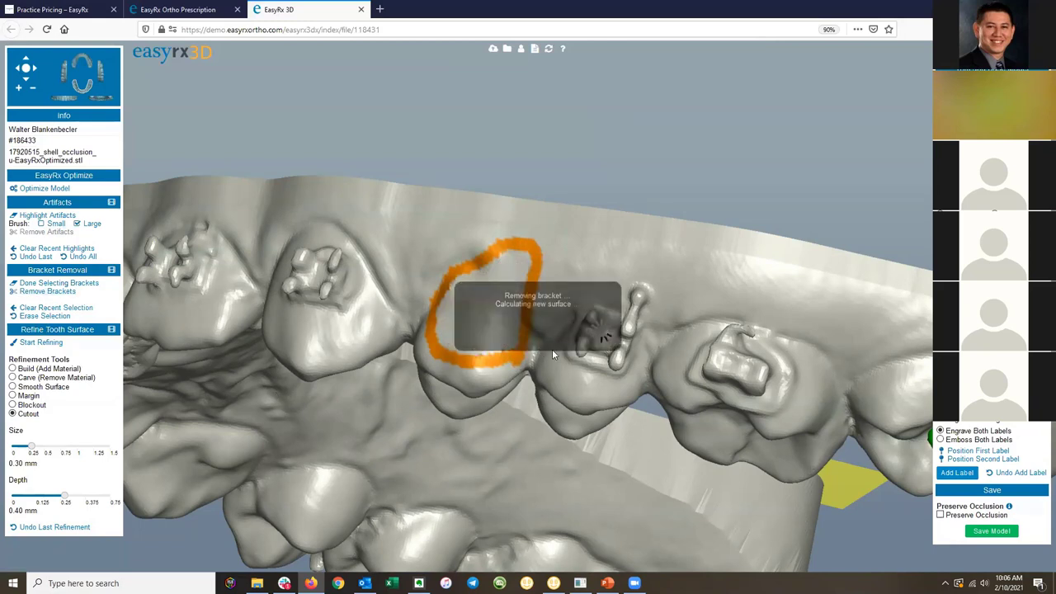
Inspect the cleaned tooth from several angles, then return to the case's prescription page.
{"action": "left_click_drag", "start_coordinate": [518, 348], "coordinate": [609, 390]}
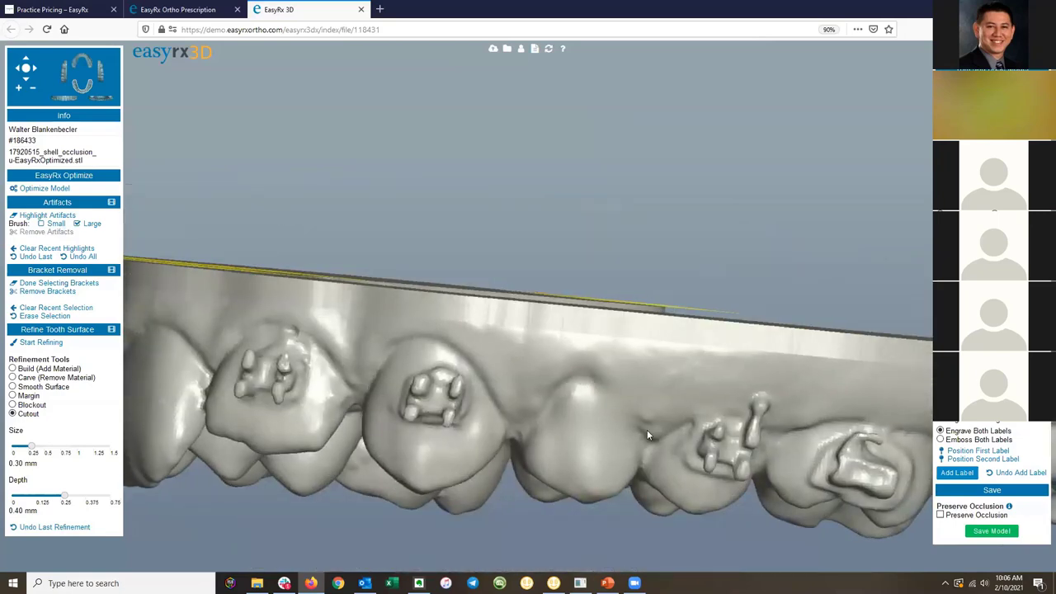
{"action": "left_click_drag", "start_coordinate": [628, 432], "coordinate": [565, 368]}
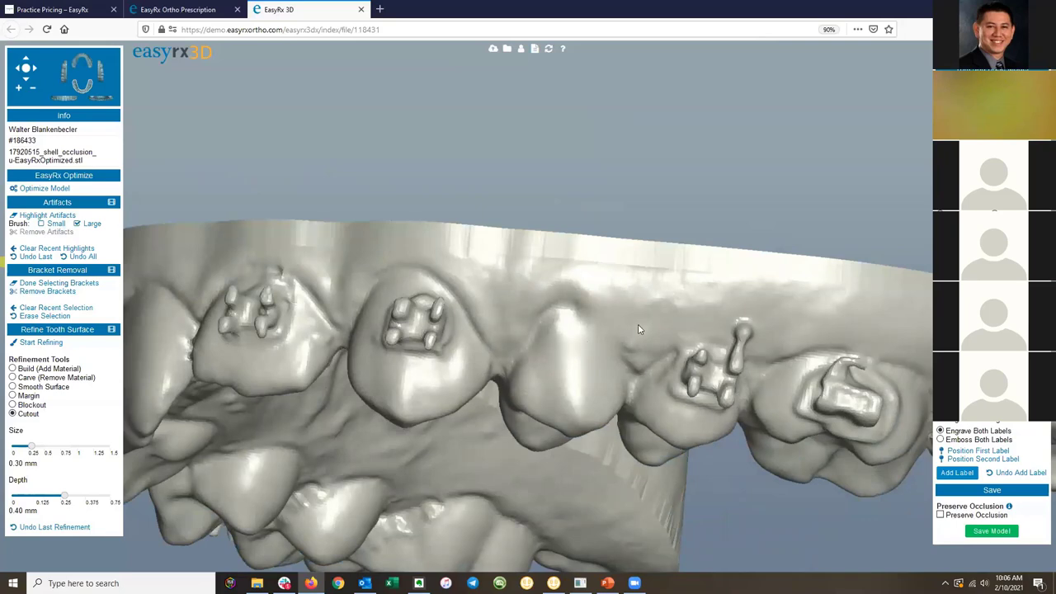
{"action": "left_click_drag", "start_coordinate": [502, 320], "coordinate": [344, 136]}
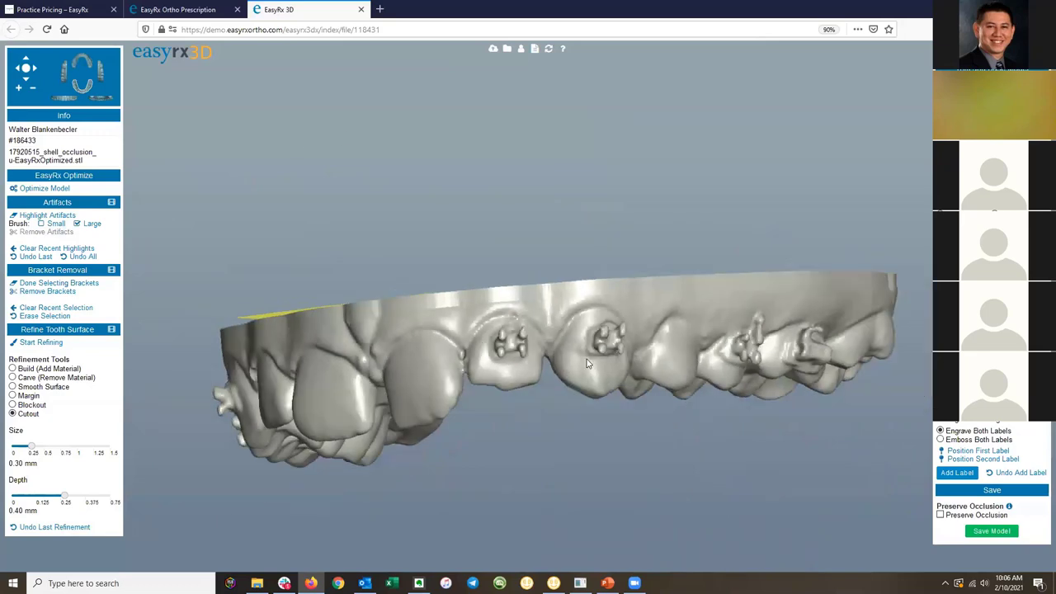
{"action": "left_click", "coordinate": [196, 8]}
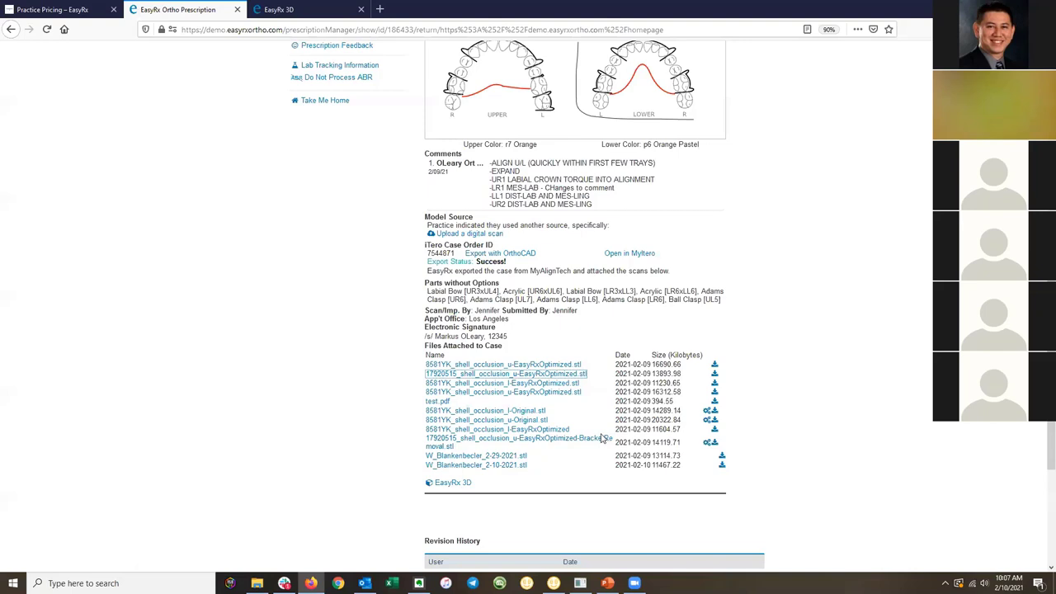
Open BracketRemoval.stl from Files Attached to Case and choose EDIT in the Open STL dialog.
{"action": "left_click", "coordinate": [567, 443]}
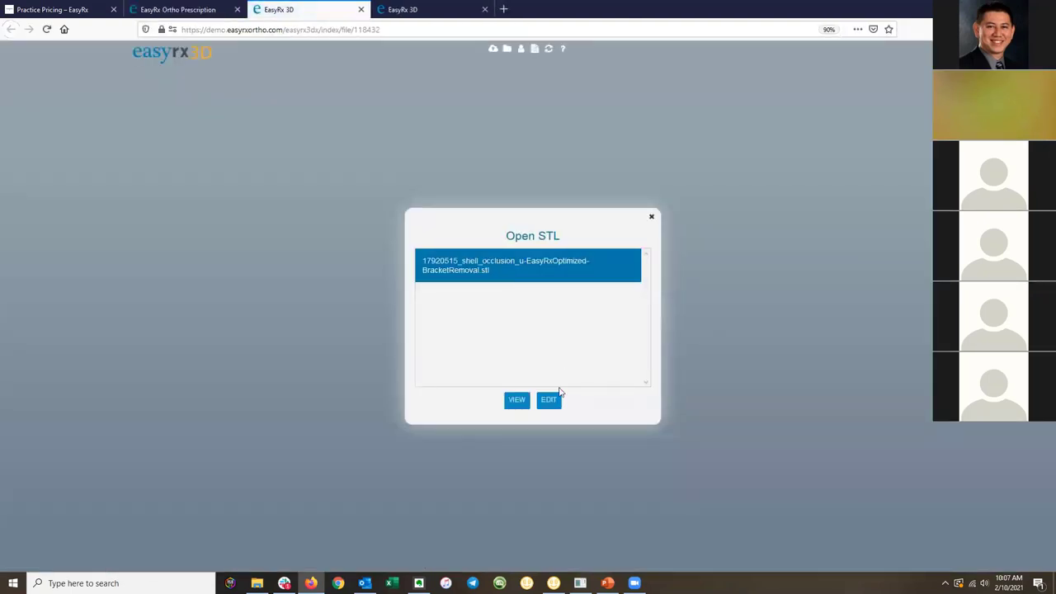
{"action": "left_click", "coordinate": [552, 400]}
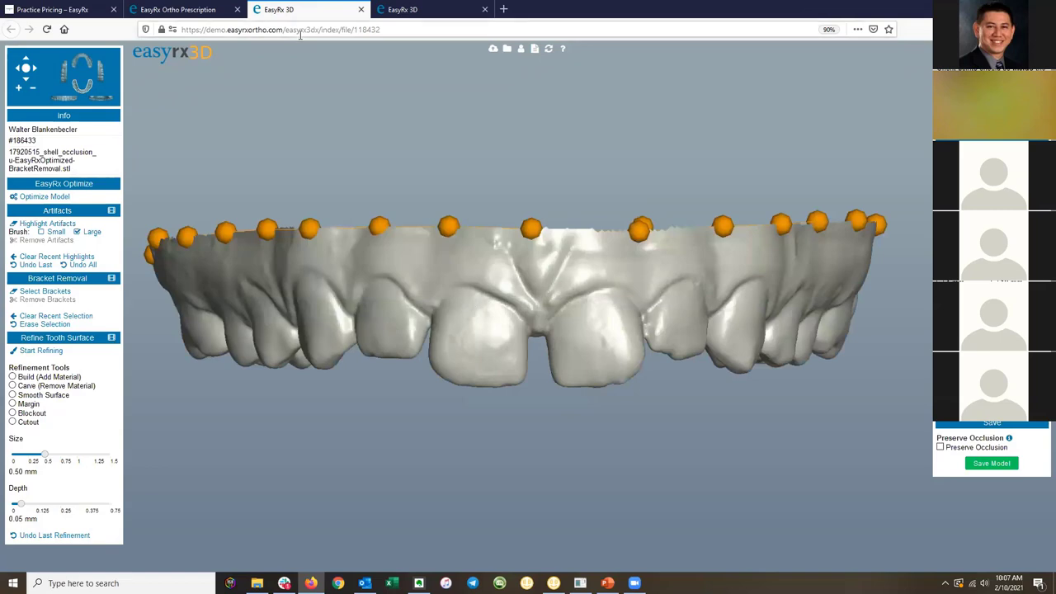
Orbit the bracketed scan, then orbit and zoom the bracket-removed arch to frontal and side views.
{"action": "left_click", "coordinate": [406, 10]}
{"action": "left_click_drag", "start_coordinate": [440, 349], "coordinate": [624, 323]}
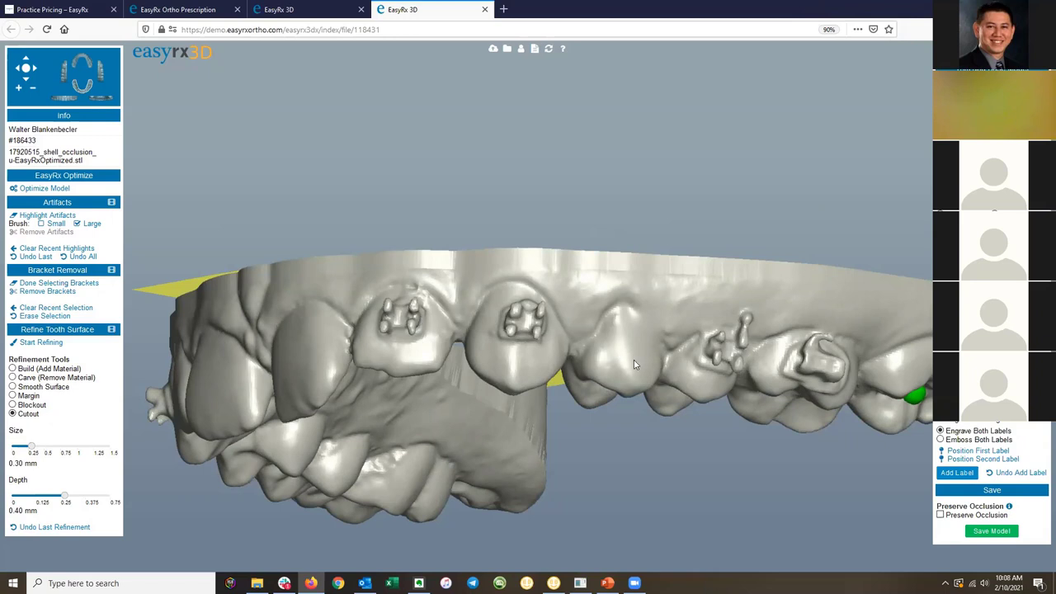
{"action": "left_click", "coordinate": [315, 8]}
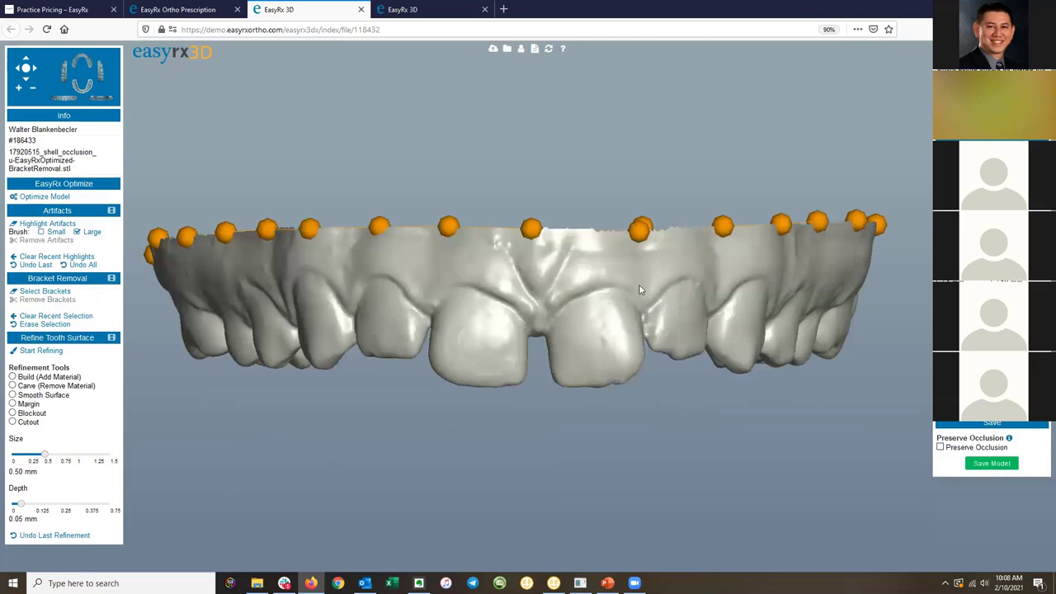
{"action": "left_click_drag", "start_coordinate": [643, 290], "coordinate": [506, 288]}
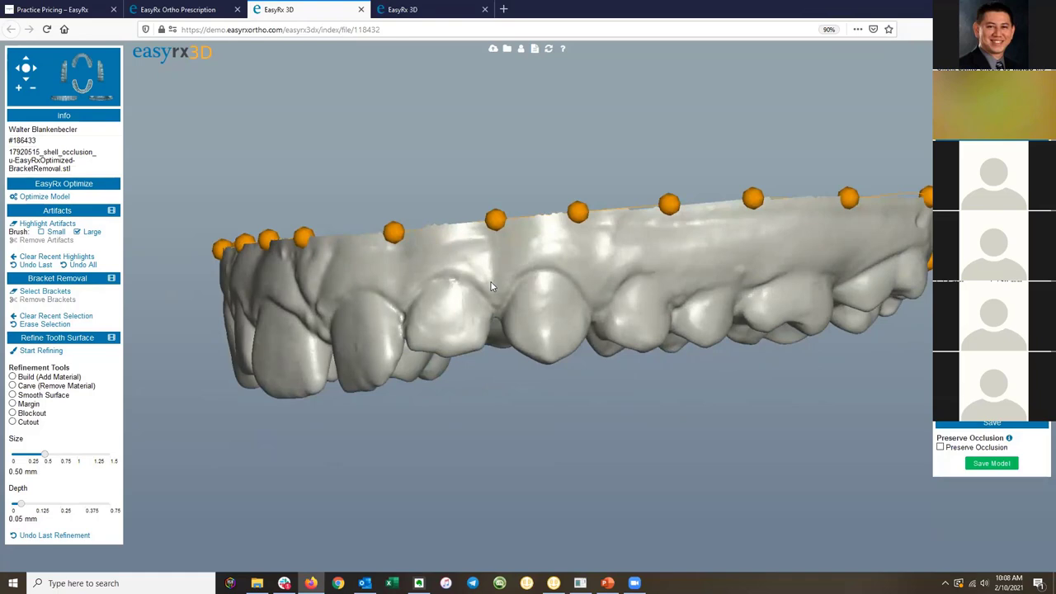
{"action": "left_click_drag", "start_coordinate": [491, 287], "coordinate": [454, 301]}
{"action": "left_click_drag", "start_coordinate": [353, 297], "coordinate": [487, 293]}
{"action": "left_click_drag", "start_coordinate": [625, 304], "coordinate": [594, 244]}
{"action": "scroll", "coordinate": [594, 247], "scroll_direction": "up", "scroll_amount": 2}
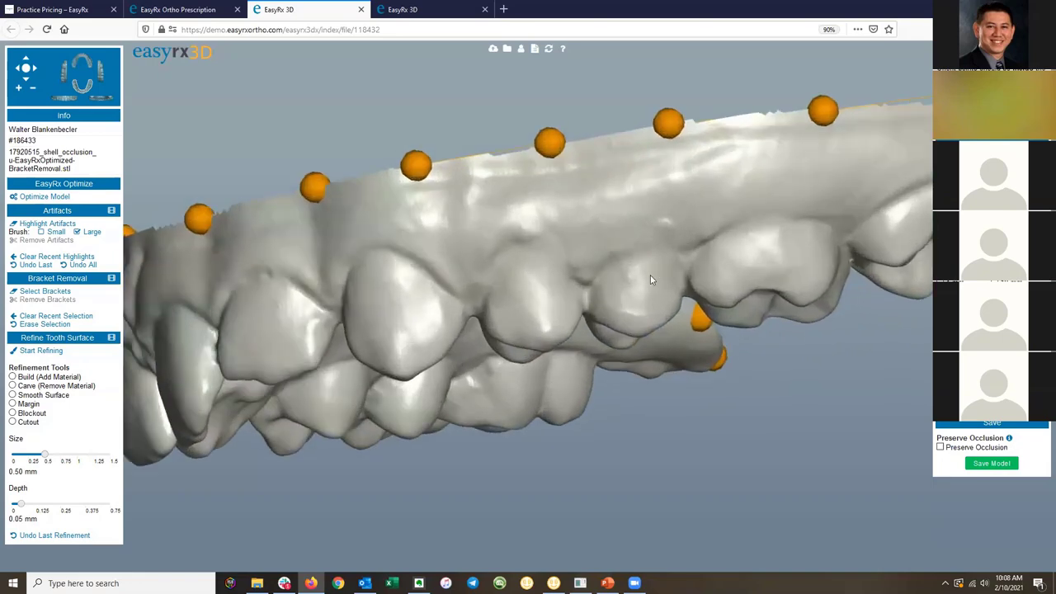
{"action": "left_click_drag", "start_coordinate": [647, 279], "coordinate": [631, 286]}
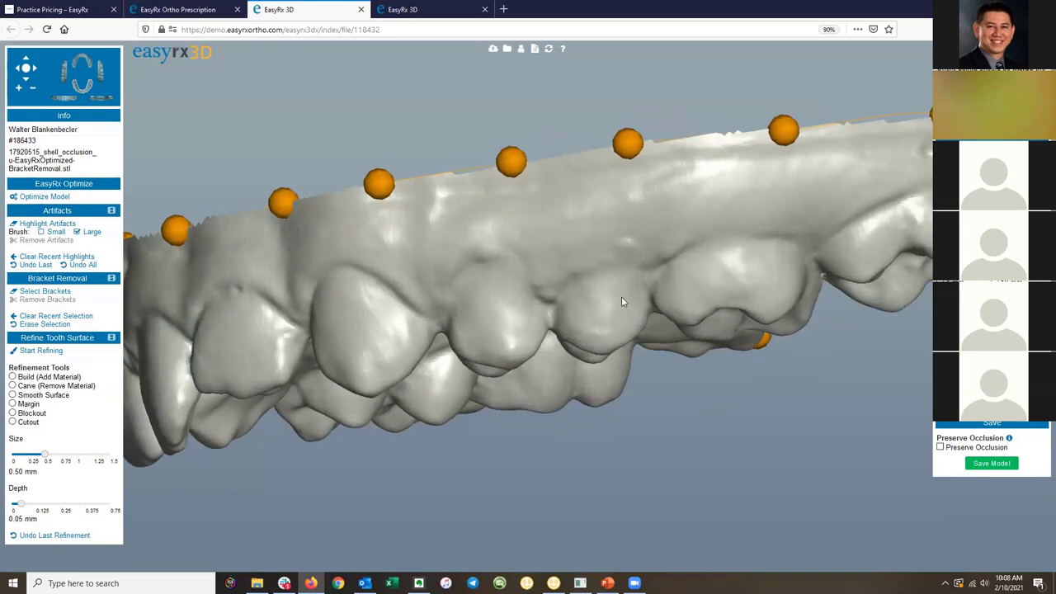
Rotate and zoom the bracketed model to reveal its base, toggling to the bracket-removed tab and back.
{"action": "left_click", "coordinate": [429, 10]}
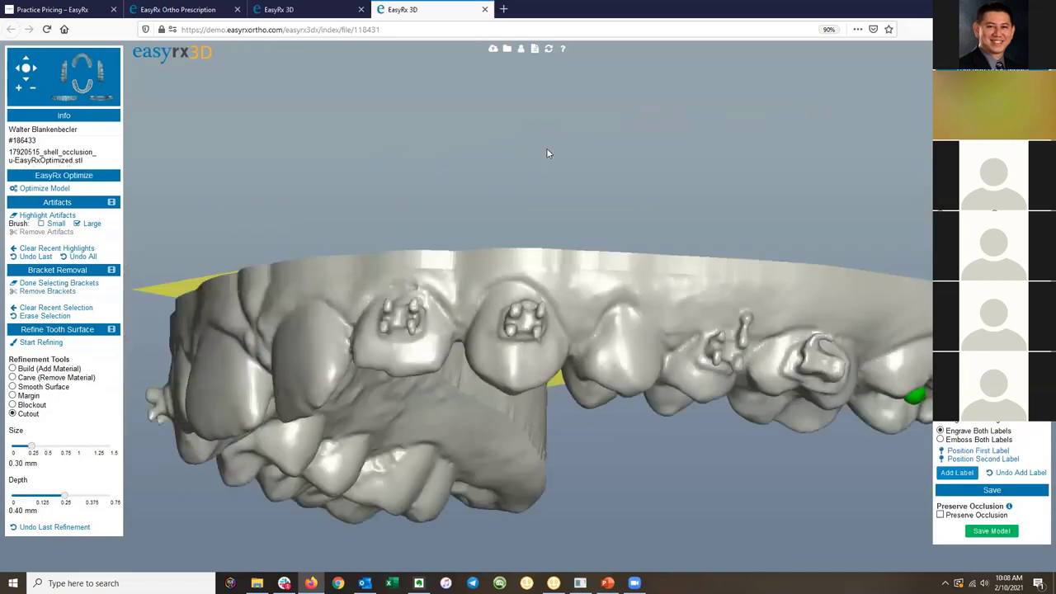
{"action": "left_click_drag", "start_coordinate": [746, 320], "coordinate": [697, 318]}
{"action": "scroll", "coordinate": [701, 325], "scroll_direction": "up", "scroll_amount": 5}
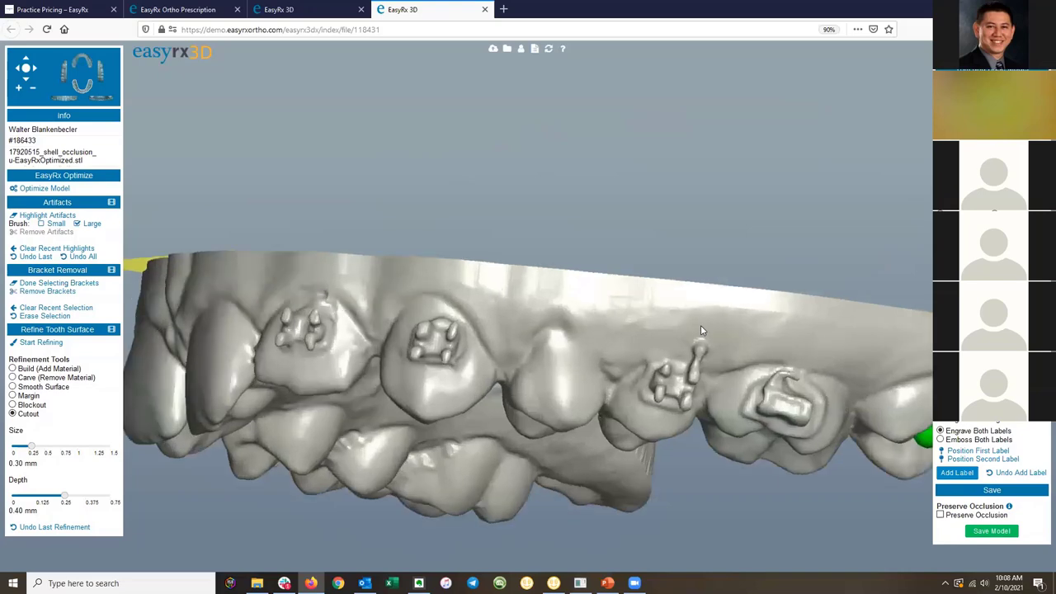
{"action": "scroll", "coordinate": [690, 352], "scroll_direction": "down", "scroll_amount": 3}
{"action": "left_click_drag", "start_coordinate": [689, 352], "coordinate": [642, 322]}
{"action": "key", "text": "ctrl+Page_Up"}
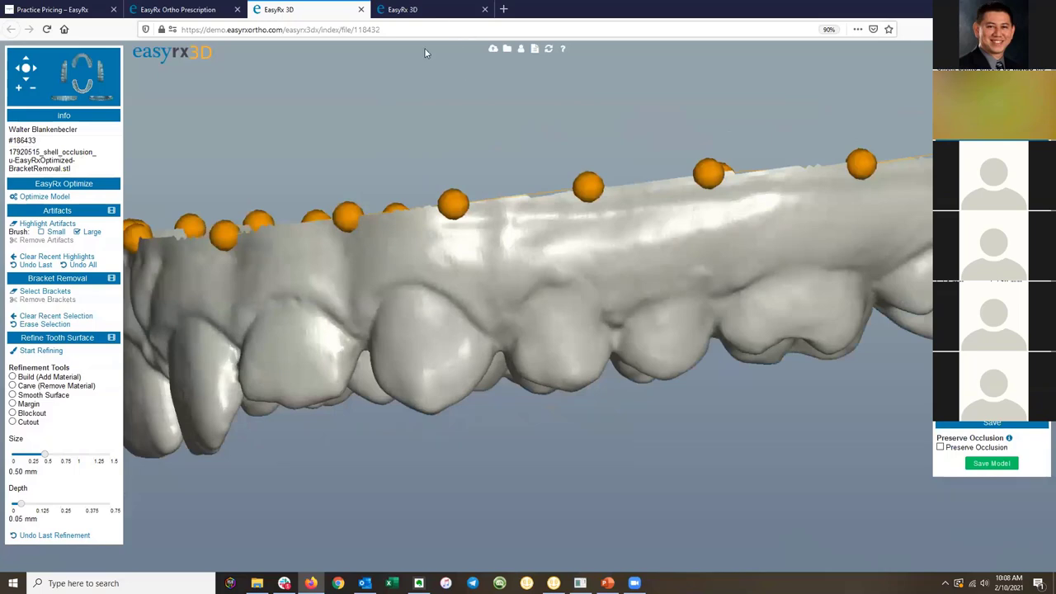
{"action": "key", "text": "ctrl+Tab"}
{"action": "scroll", "coordinate": [689, 337], "scroll_direction": "up", "scroll_amount": 2}
{"action": "scroll", "coordinate": [693, 344], "scroll_direction": "down", "scroll_amount": 2}
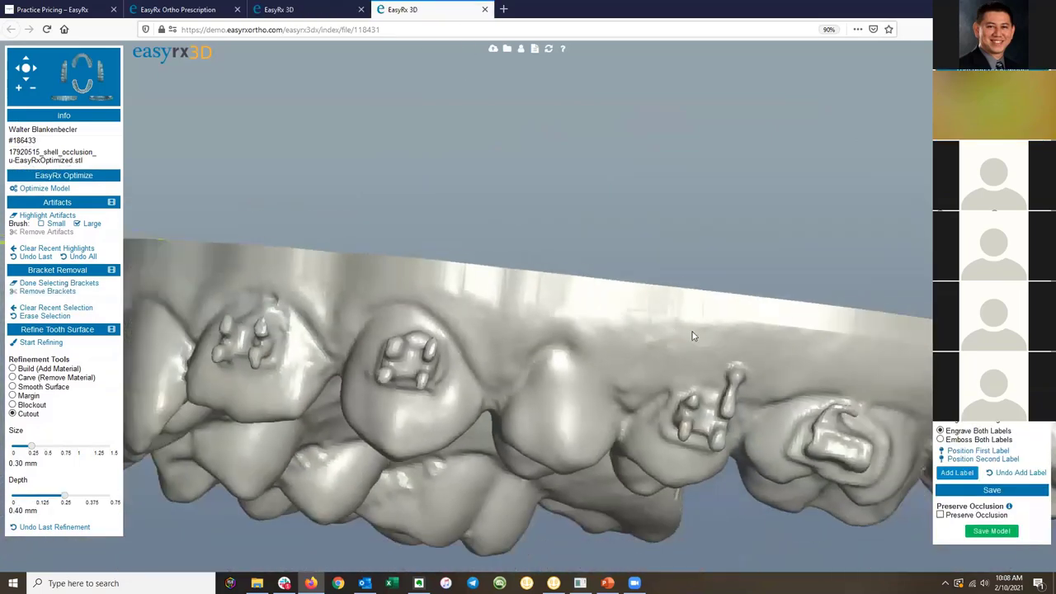
{"action": "left_click_drag", "start_coordinate": [693, 343], "coordinate": [693, 394]}
{"action": "key", "text": "ctrl+shift+Tab"}
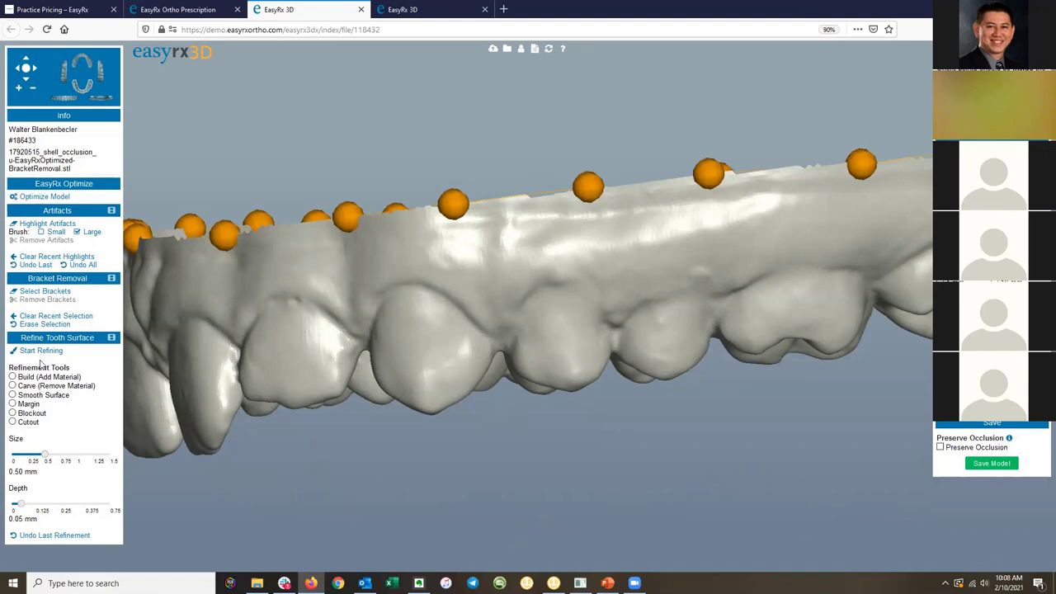
Orbit the bracket-removed arch to an angled frontal view, flipping between the two model tabs.
{"action": "left_click", "coordinate": [404, 10]}
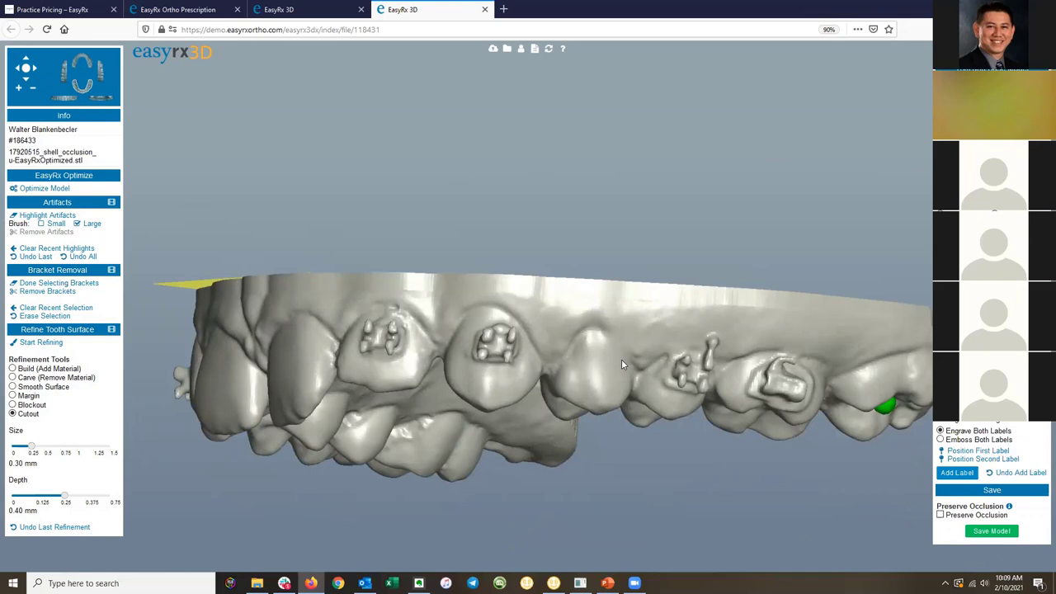
{"action": "key", "text": "ctrl+shift+Tab"}
{"action": "left_click_drag", "start_coordinate": [522, 349], "coordinate": [460, 283]}
{"action": "left_click_drag", "start_coordinate": [518, 299], "coordinate": [582, 328]}
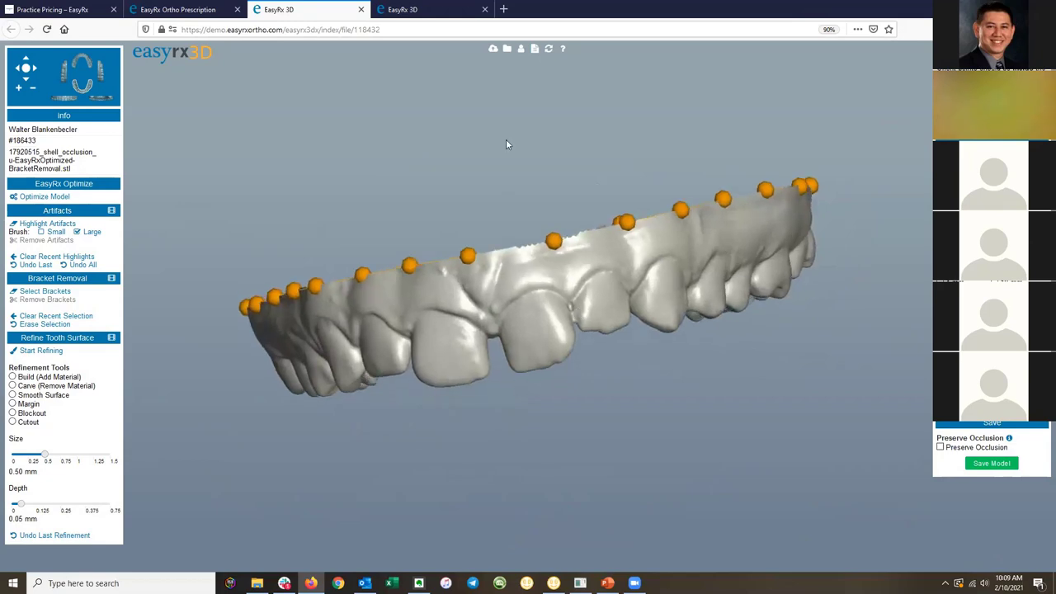
{"action": "left_click", "coordinate": [416, 10]}
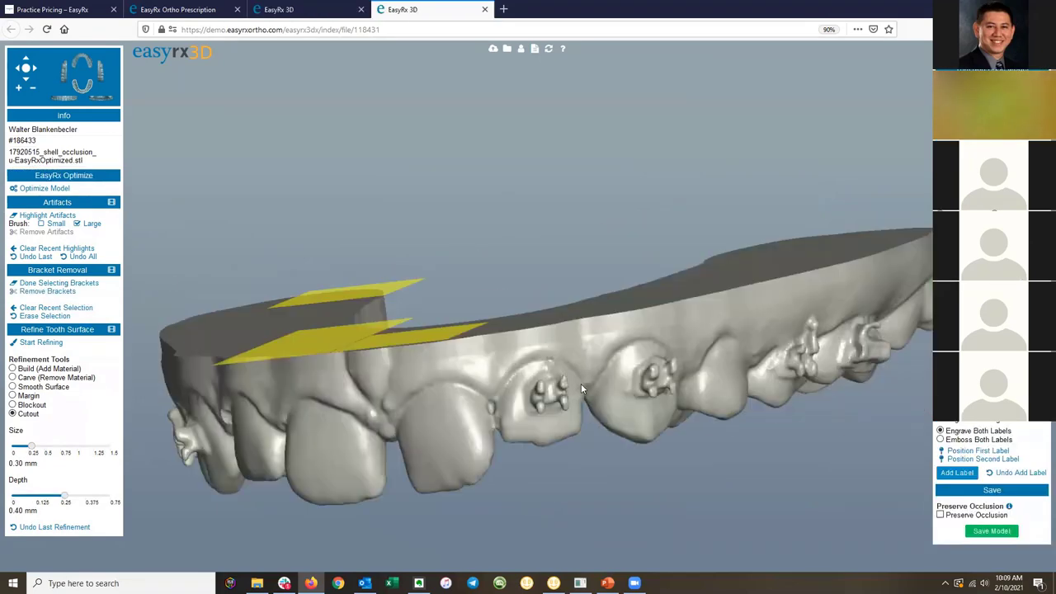
{"action": "left_click", "coordinate": [280, 10]}
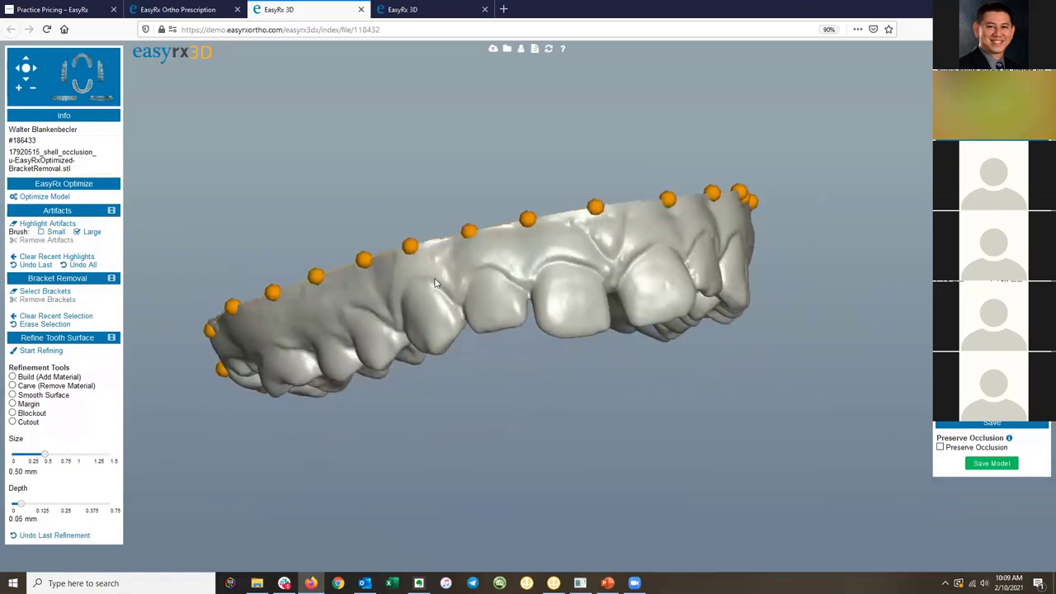
{"action": "left_click", "coordinate": [422, 12]}
Rotate the bracketed arch to bring its left end forward.
{"action": "left_click_drag", "start_coordinate": [634, 359], "coordinate": [535, 343]}
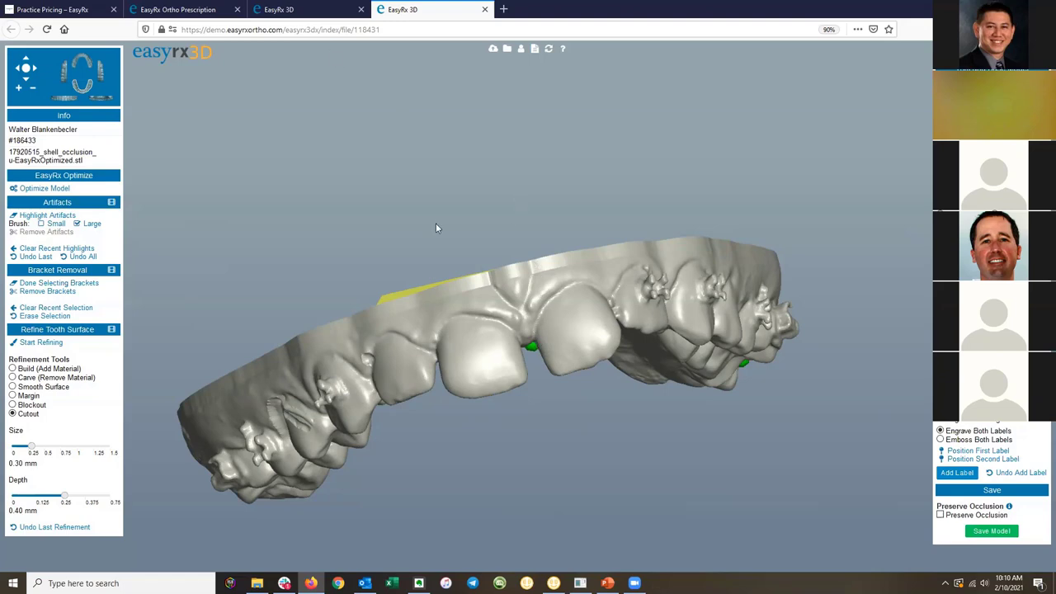
Go back to the Ortho Prescription tab and scroll through Files Attached to Case and Revision History.
{"action": "left_click", "coordinate": [305, 9]}
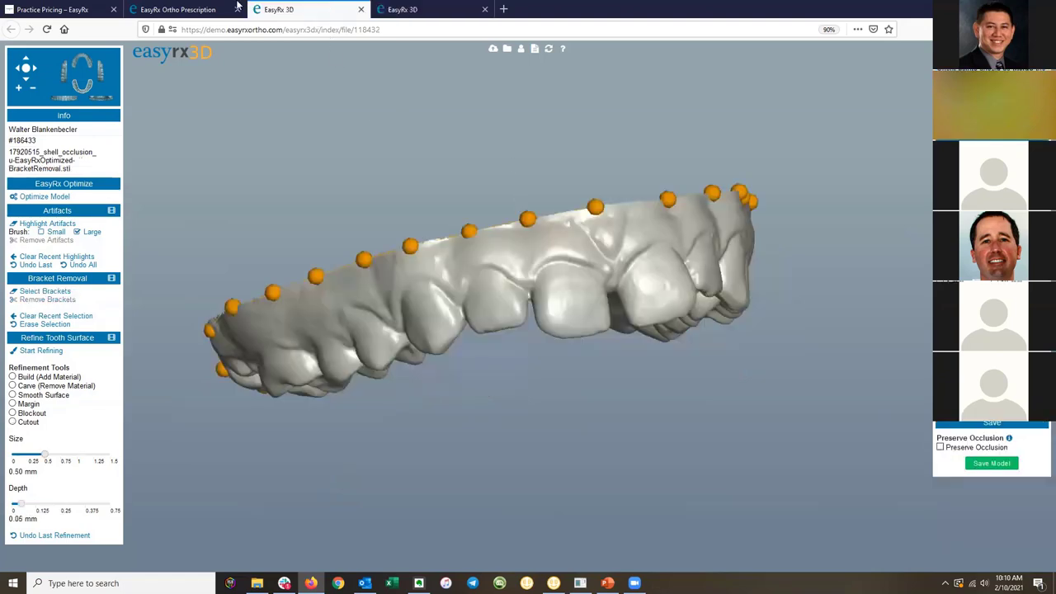
{"action": "left_click", "coordinate": [196, 11]}
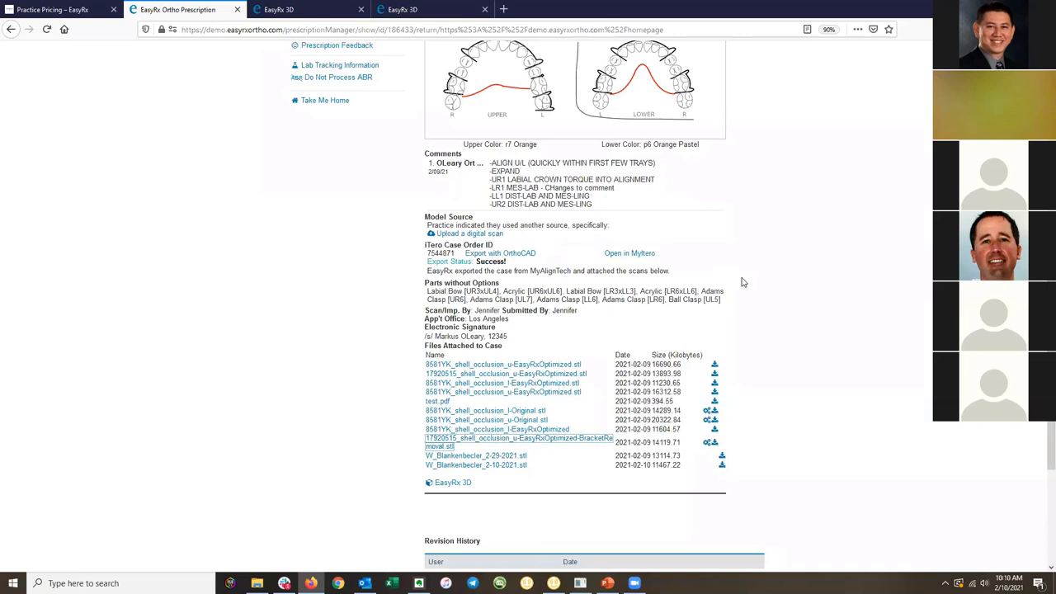
{"action": "scroll", "coordinate": [759, 283], "scroll_direction": "down", "scroll_amount": 3}
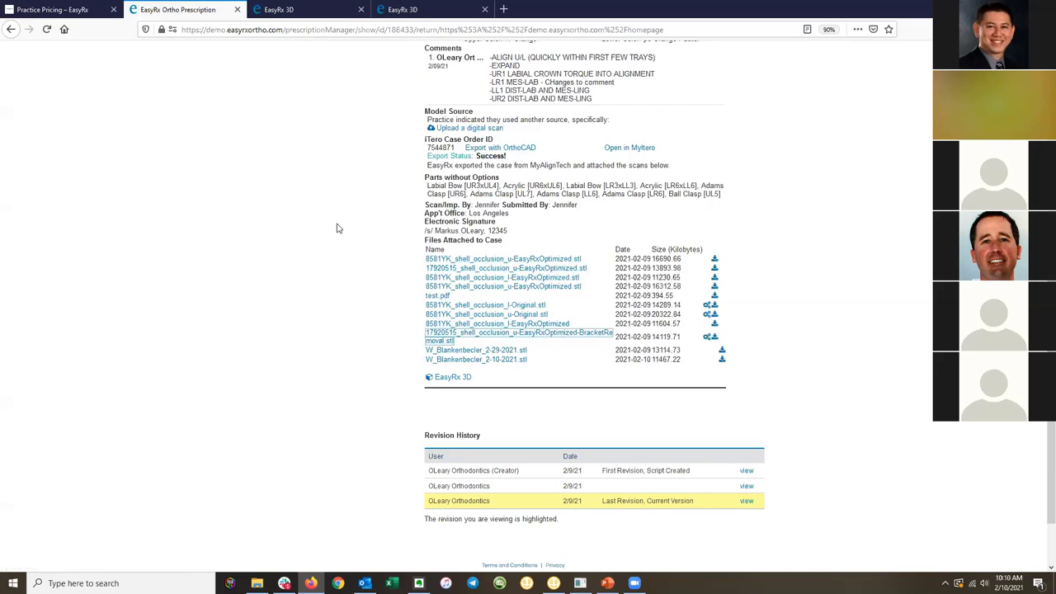
{"action": "scroll", "coordinate": [337, 228], "scroll_direction": "up", "scroll_amount": 5}
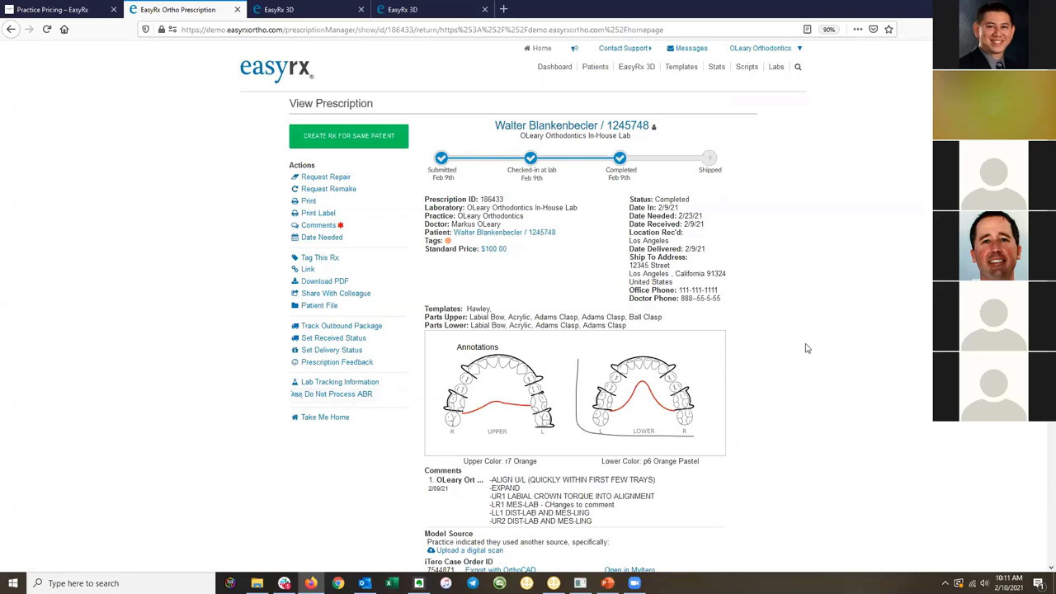
{"action": "scroll", "coordinate": [807, 348], "scroll_direction": "down", "scroll_amount": 5}
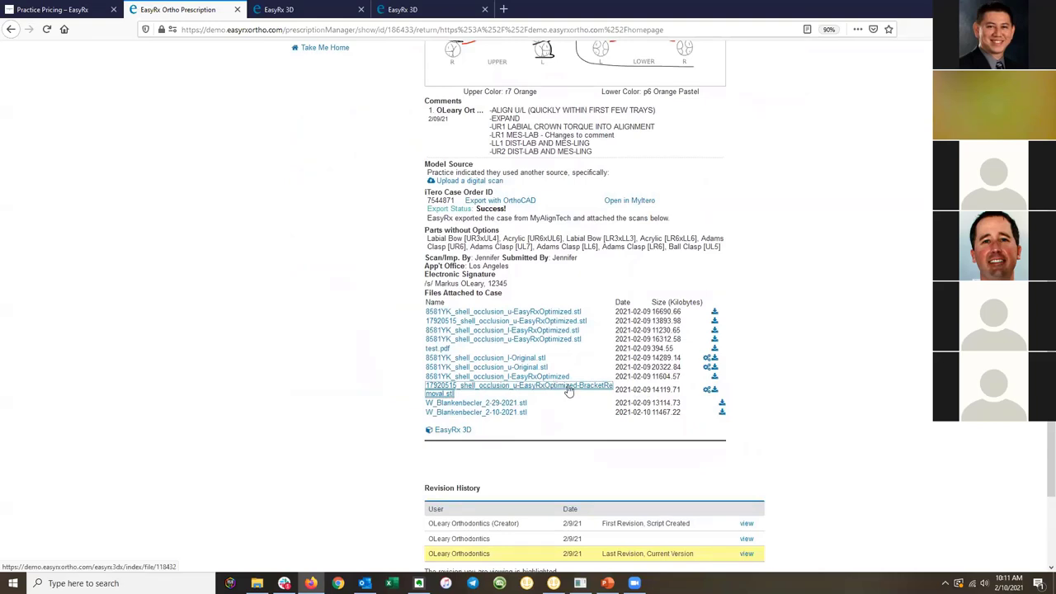
Close both EasyRx 3D model tabs, confirming to leave the unsaved 3D page.
{"action": "left_click", "coordinate": [342, 9]}
{"action": "left_click", "coordinate": [360, 9]}
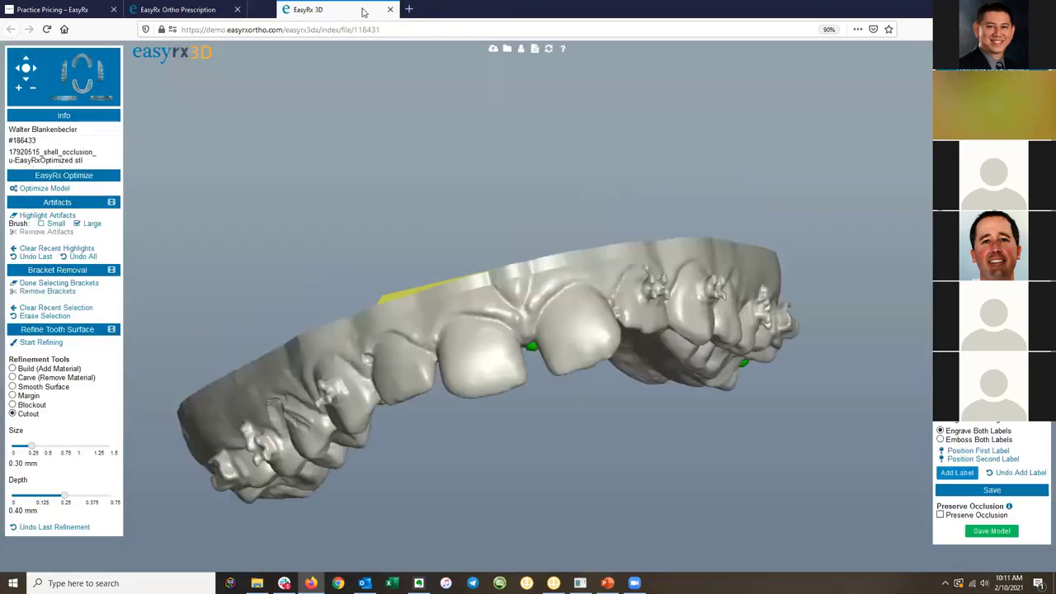
{"action": "left_click", "coordinate": [361, 9]}
{"action": "left_click", "coordinate": [597, 254]}
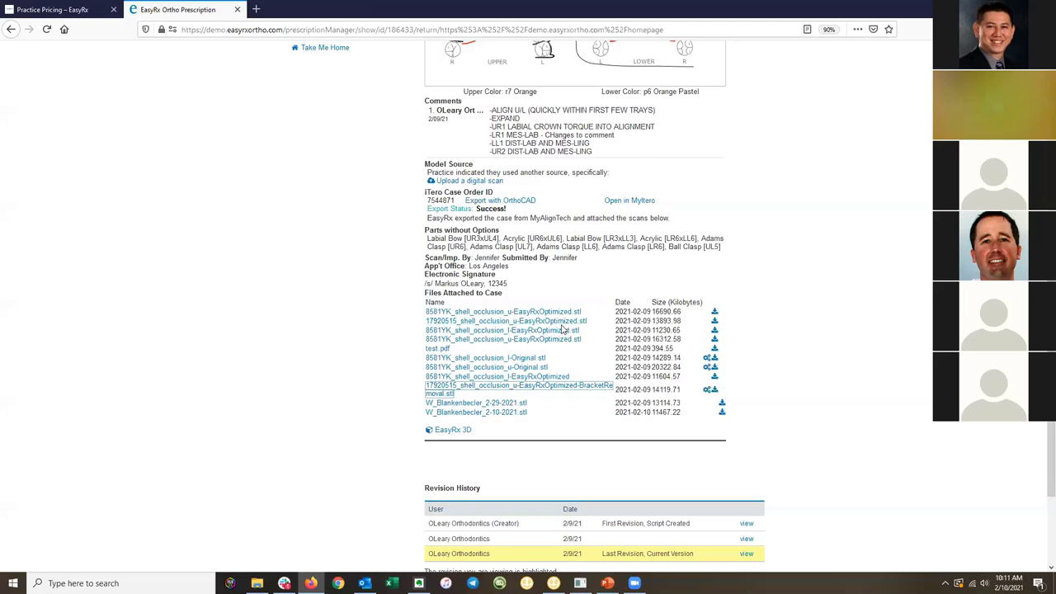
Reopen an attached STL and the BracketRemoval.stl file for editing in EasyRx 3D.
{"action": "left_click", "coordinate": [578, 322]}
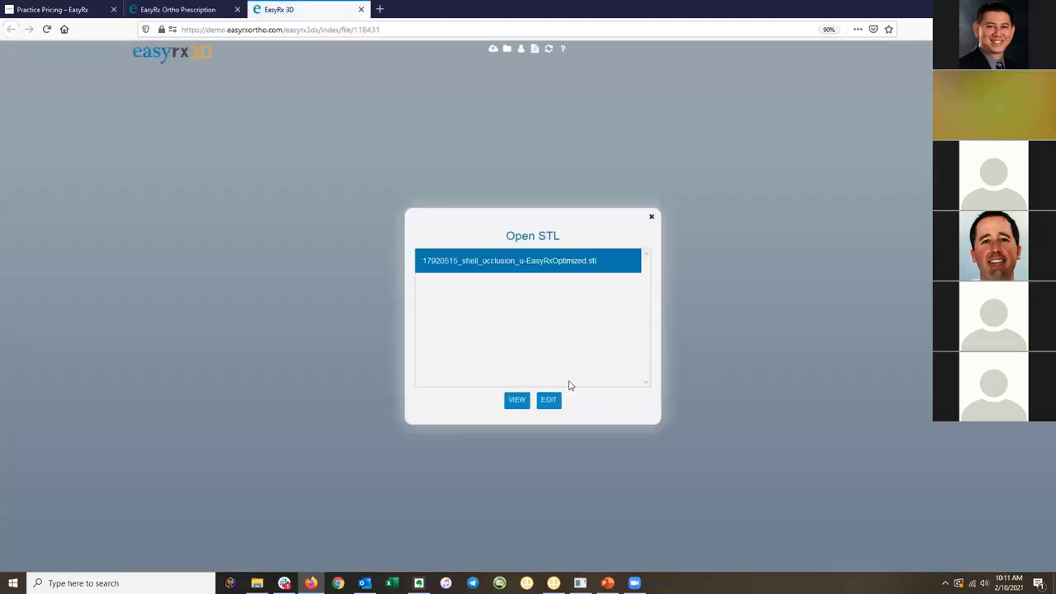
{"action": "left_click", "coordinate": [550, 398]}
{"action": "left_click", "coordinate": [178, 10]}
{"action": "left_click", "coordinate": [567, 387]}
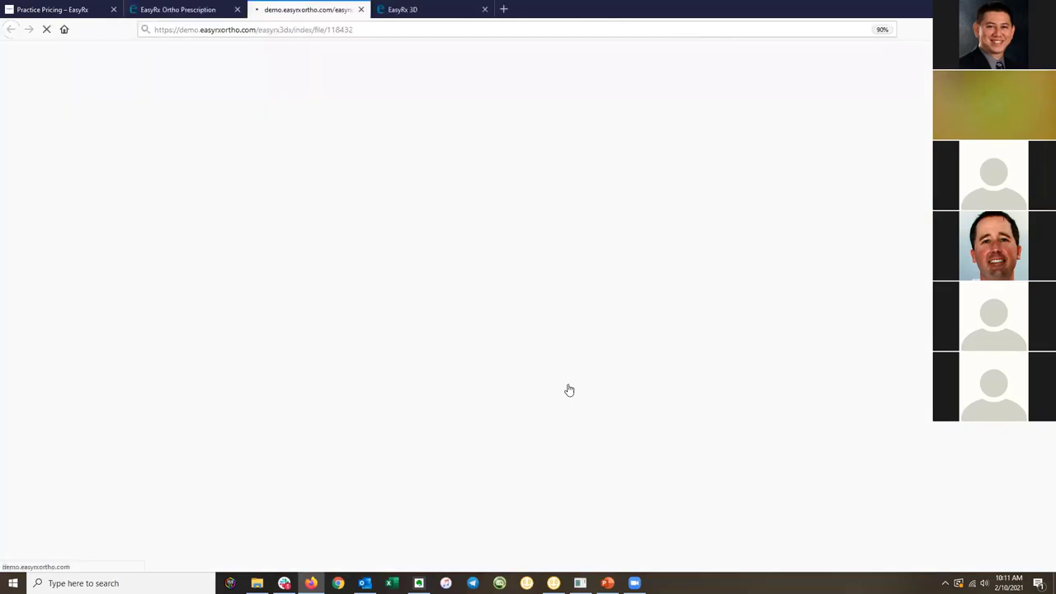
{"action": "left_click", "coordinate": [550, 399]}
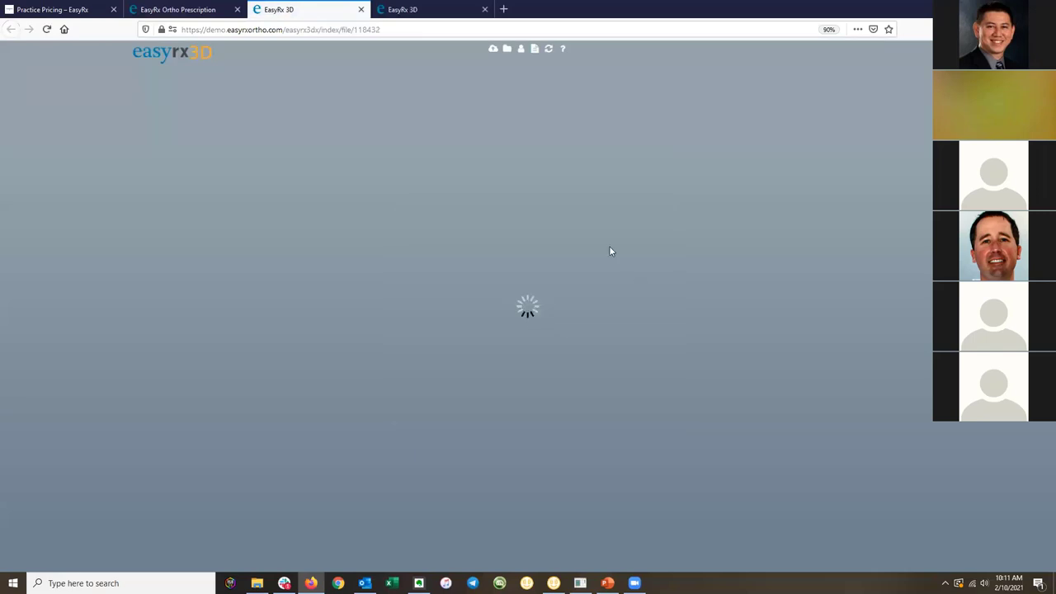
Compare the bracketed and bracket-removed models, tilting the bracket-free arch to inspect teeth and inner surface.
{"action": "left_click", "coordinate": [430, 6]}
{"action": "left_click", "coordinate": [346, 9]}
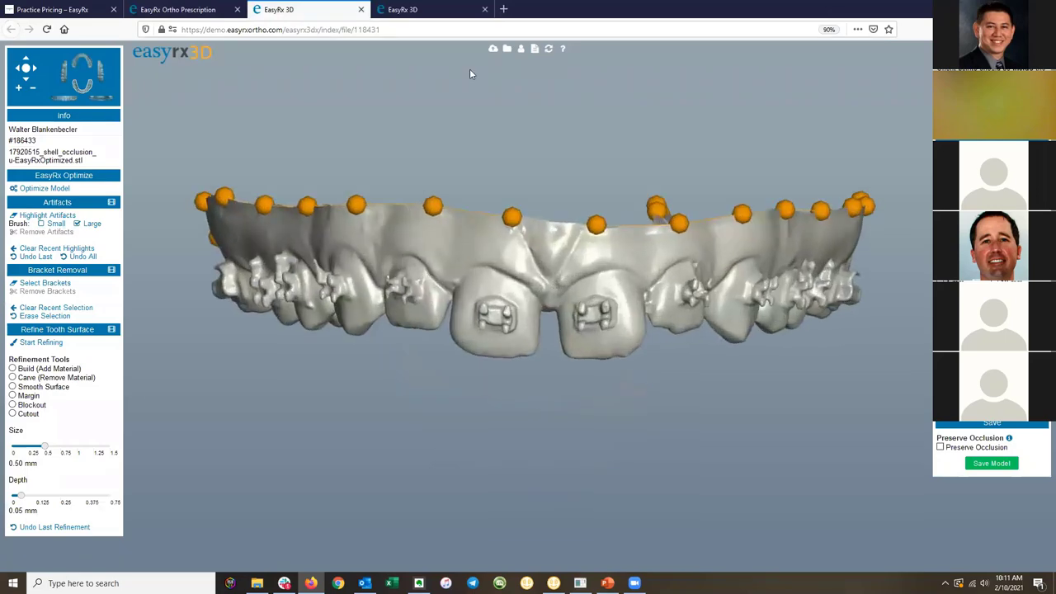
{"action": "left_click", "coordinate": [429, 9]}
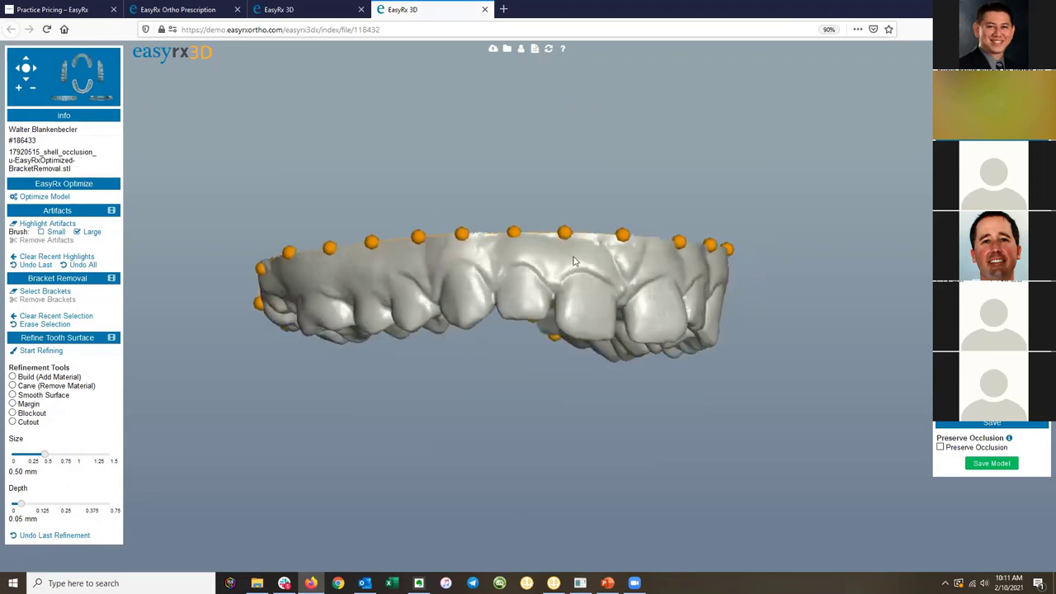
{"action": "left_click", "coordinate": [321, 9]}
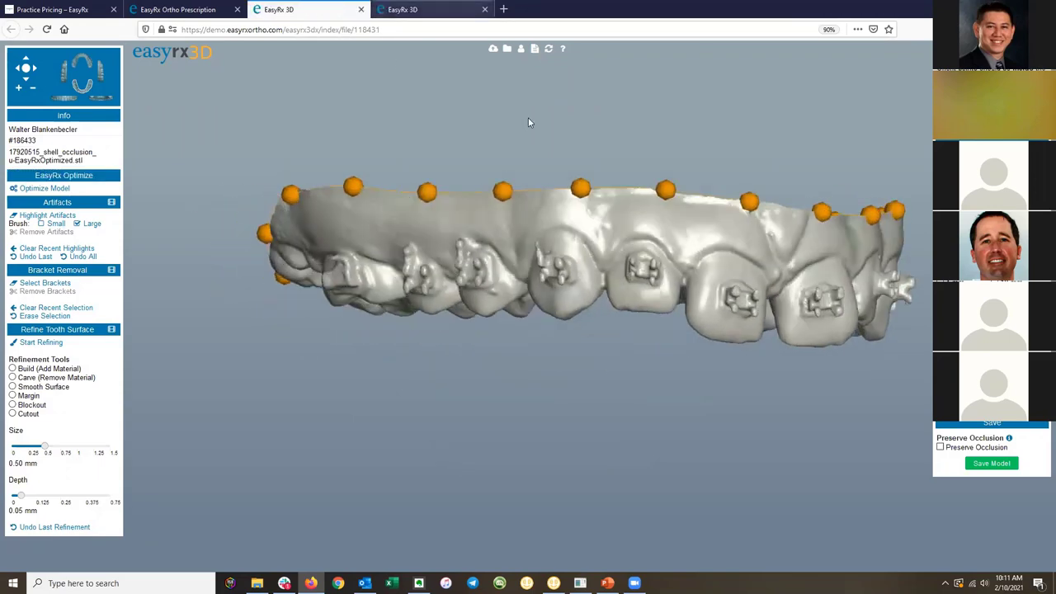
{"action": "left_click", "coordinate": [403, 9]}
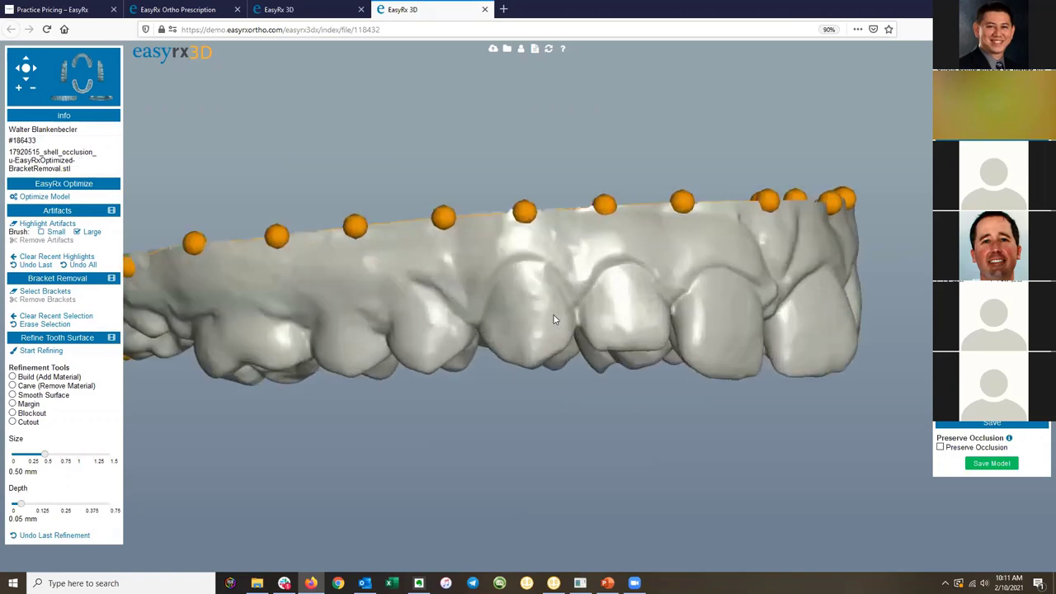
{"action": "left_click", "coordinate": [308, 7]}
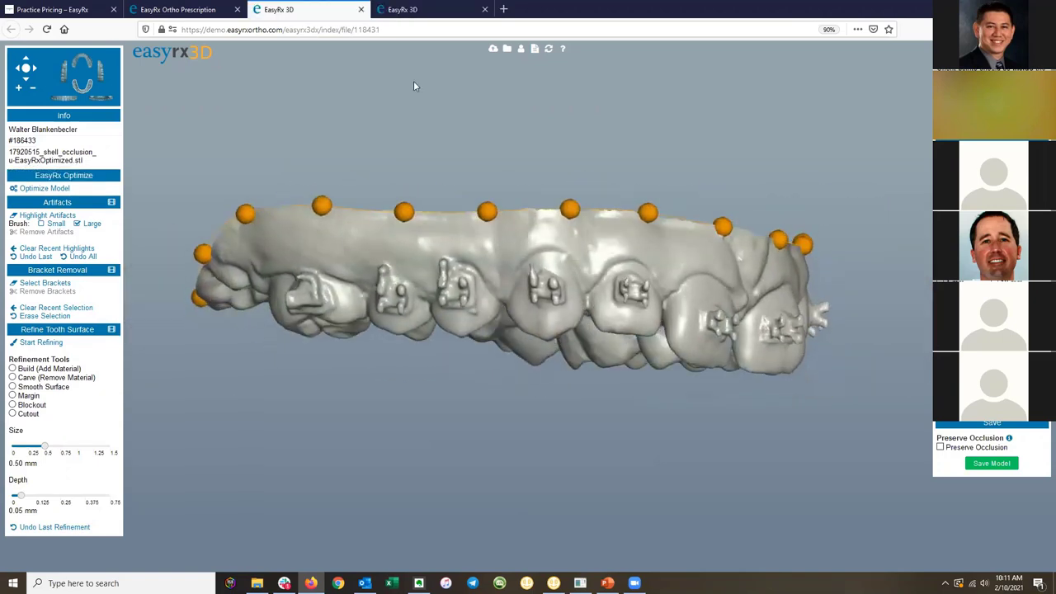
{"action": "left_click", "coordinate": [403, 9]}
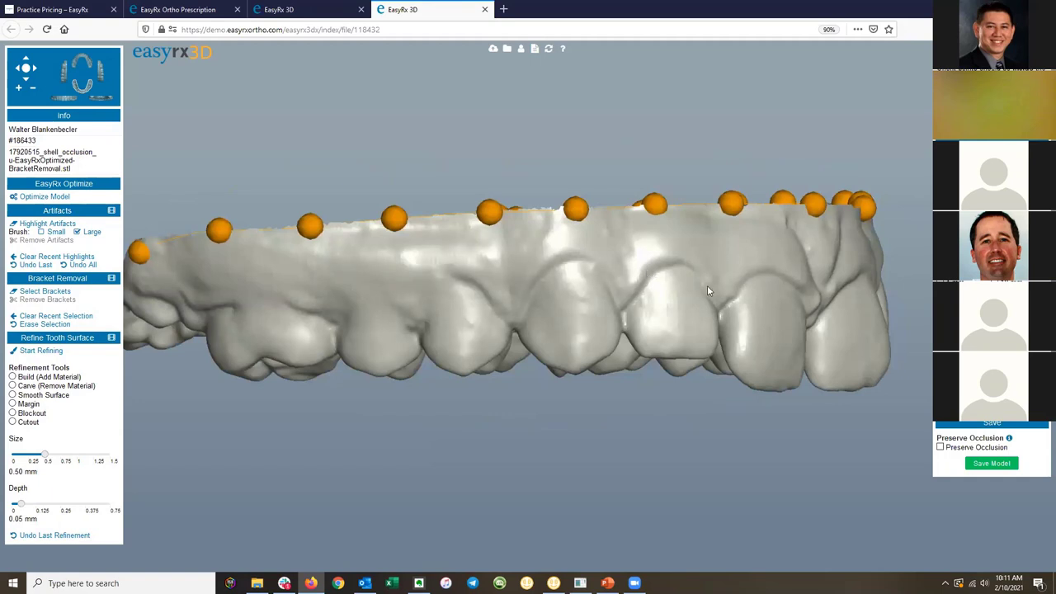
{"action": "left_click_drag", "start_coordinate": [651, 272], "coordinate": [599, 302]}
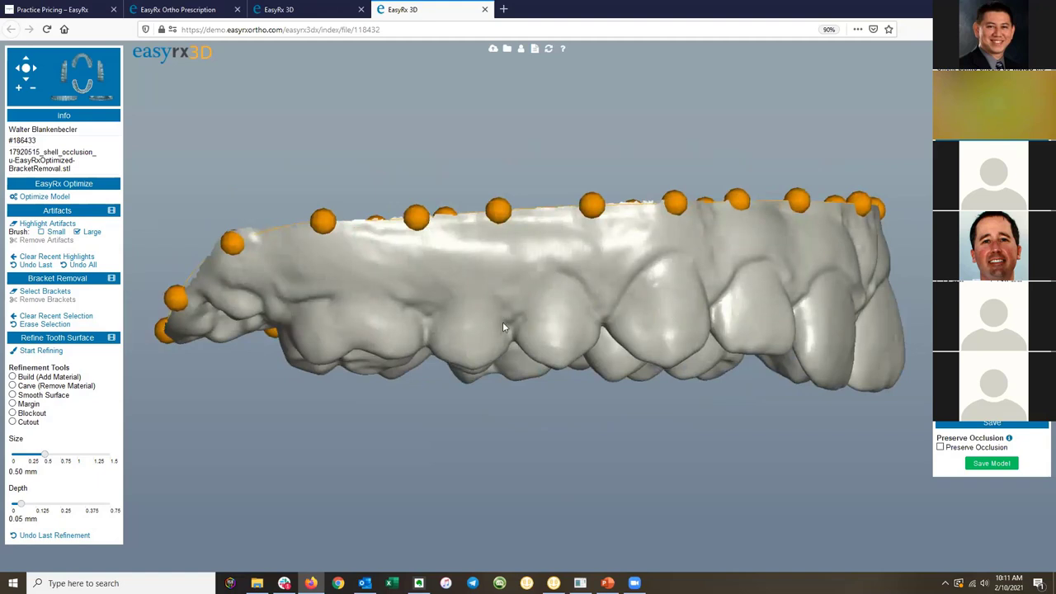
{"action": "left_click_drag", "start_coordinate": [734, 293], "coordinate": [640, 306]}
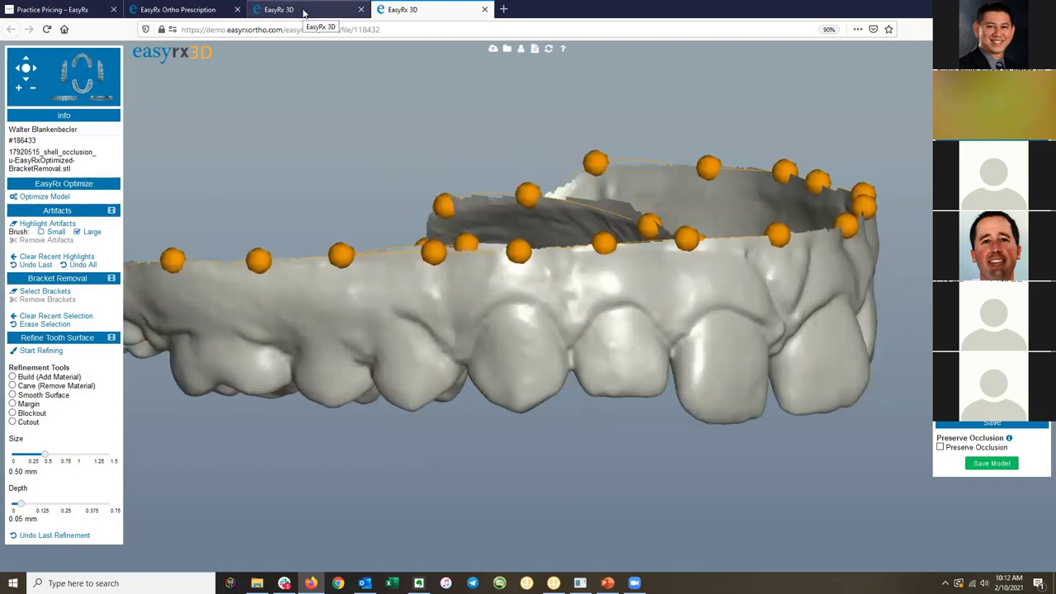
Close the bracket-free and bracketed model views, returning to the prescription page.
{"action": "left_click", "coordinate": [485, 9]}
{"action": "left_click", "coordinate": [361, 9]}
{"action": "scroll", "coordinate": [805, 327], "scroll_direction": "up", "scroll_amount": 5}
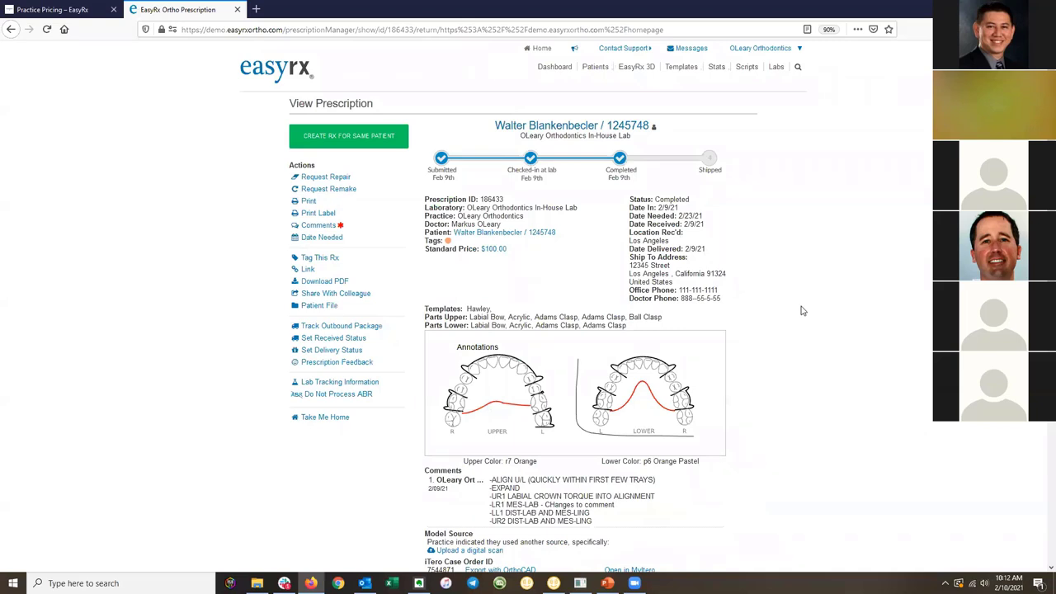
From the Dashboard, choose EasyRx 3D > View Patient to reach the Manage Patients list.
{"action": "right_click", "coordinate": [801, 302]}
{"action": "left_click", "coordinate": [850, 228]}
{"action": "left_click", "coordinate": [554, 67]}
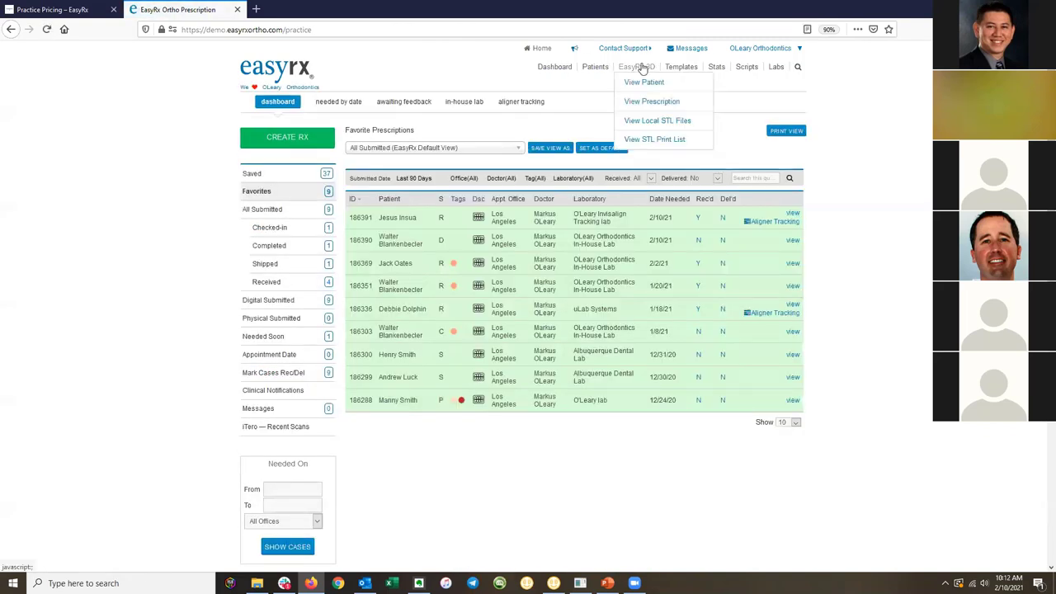
{"action": "left_click", "coordinate": [648, 82]}
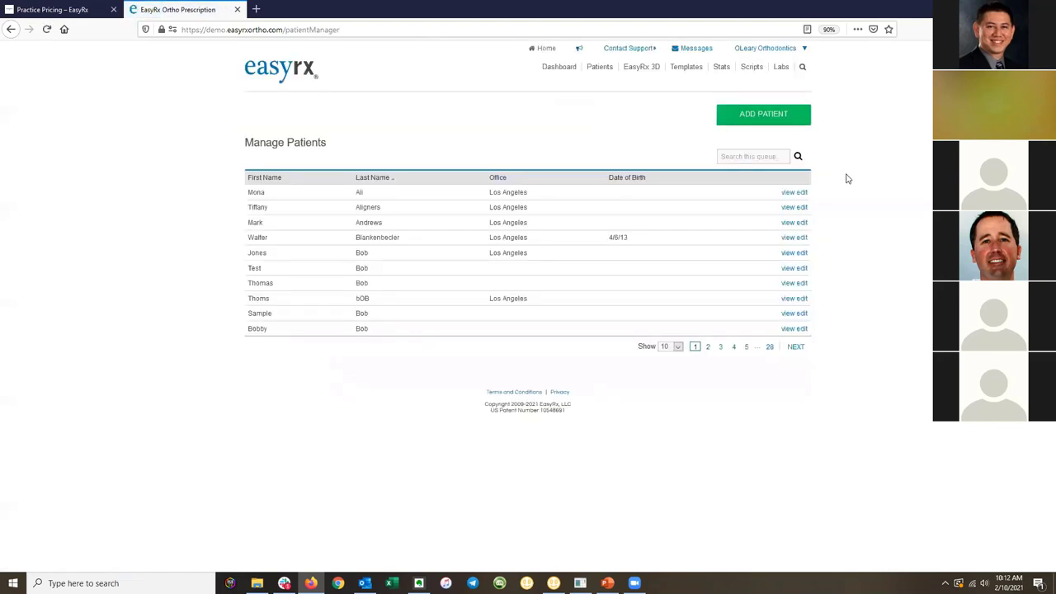
Cancel the Add Patient form, open the Test patient's record, and scroll to its six File Uploads.
{"action": "left_click", "coordinate": [761, 119]}
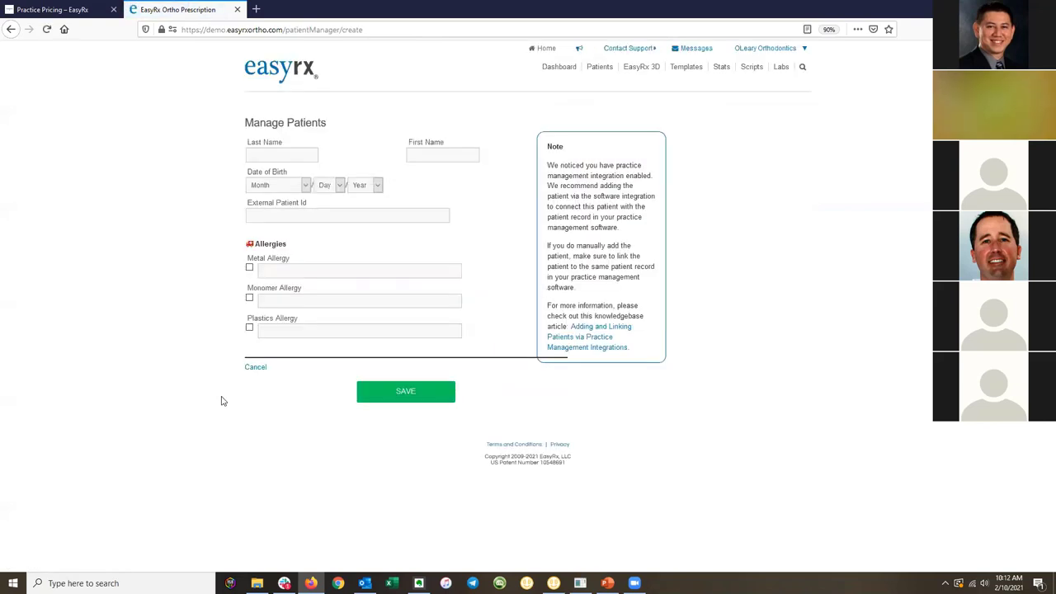
{"action": "left_click", "coordinate": [251, 368]}
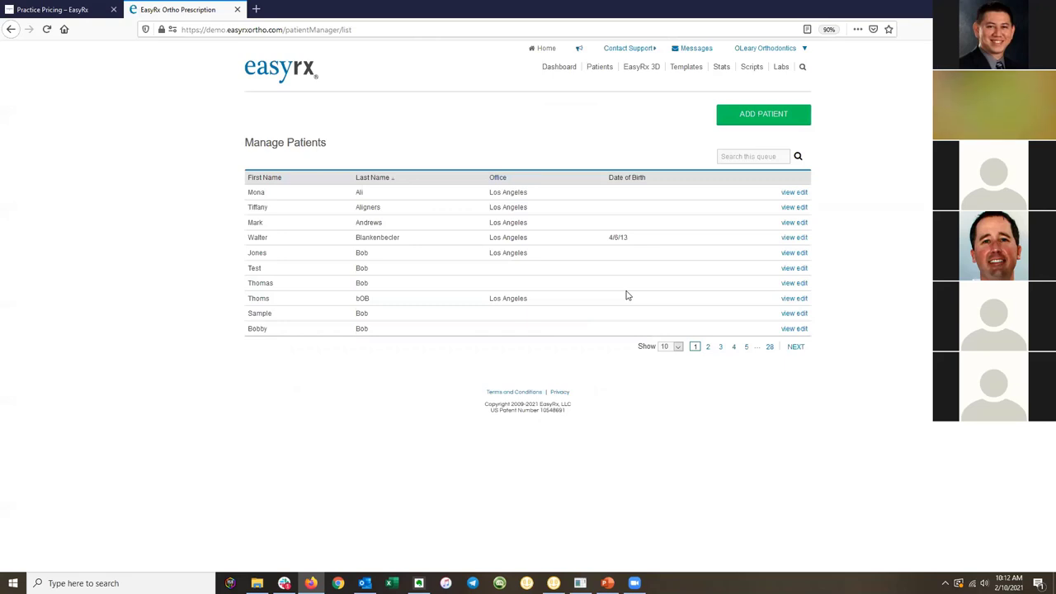
{"action": "left_click", "coordinate": [788, 268]}
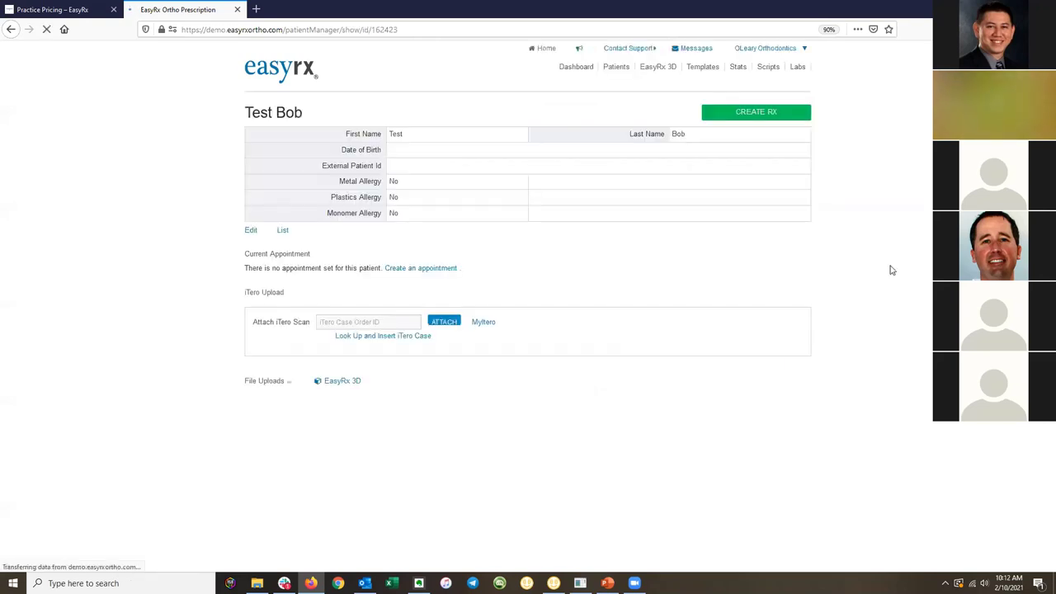
{"action": "scroll", "coordinate": [650, 274], "scroll_direction": "down", "scroll_amount": 1}
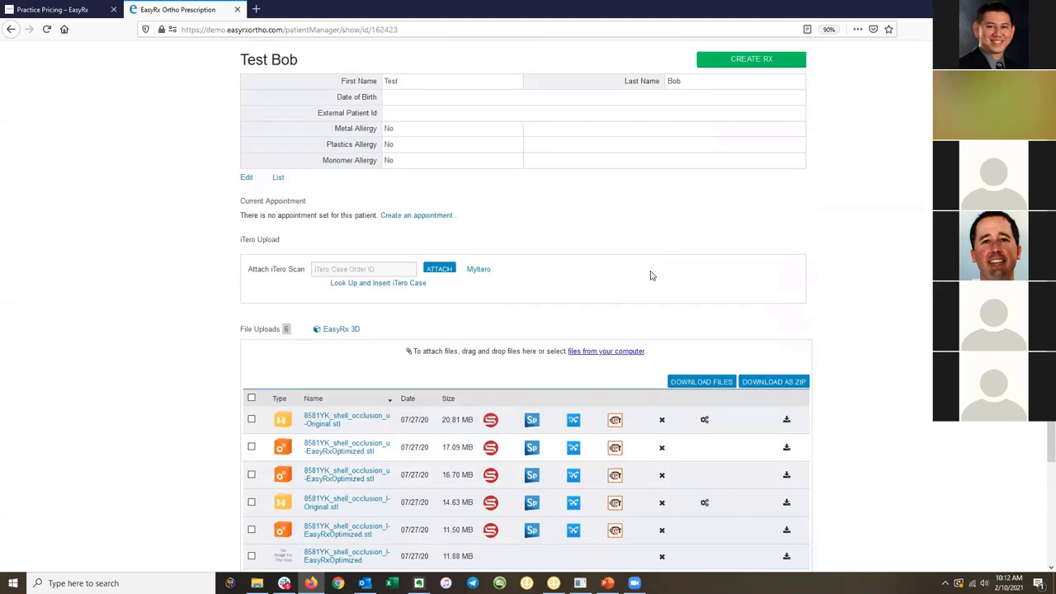
{"action": "scroll", "coordinate": [650, 274], "scroll_direction": "up", "scroll_amount": 1}
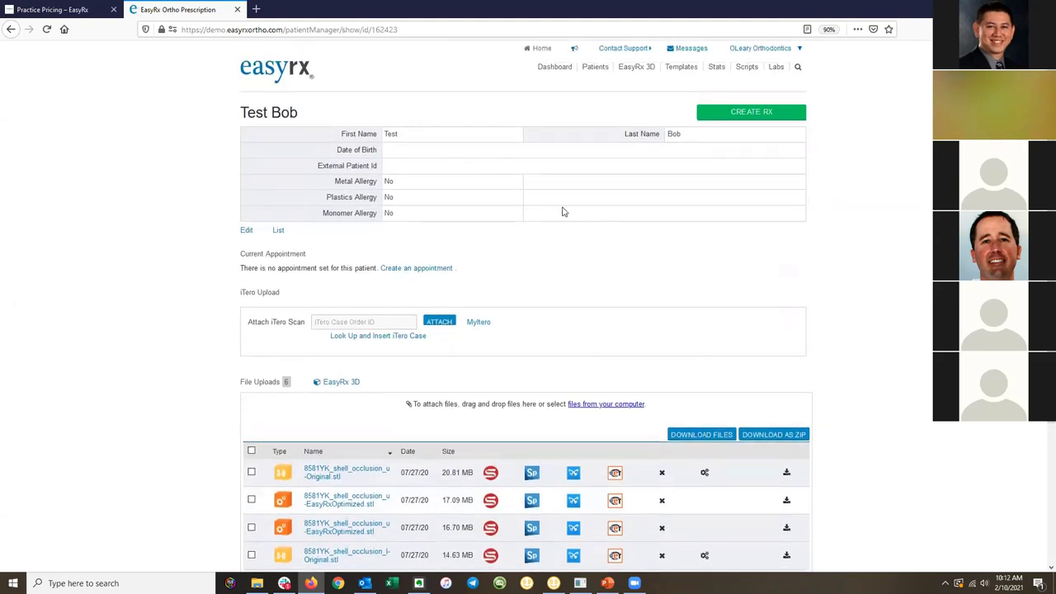
{"action": "scroll", "coordinate": [567, 212], "scroll_direction": "down", "scroll_amount": 2}
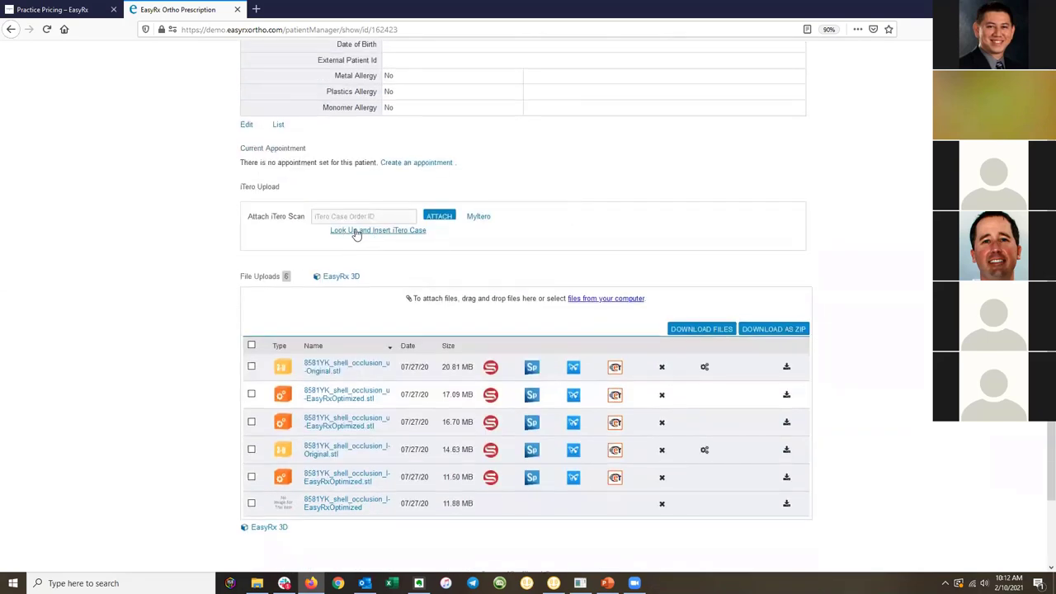
{"action": "scroll", "coordinate": [487, 236], "scroll_direction": "down", "scroll_amount": 1}
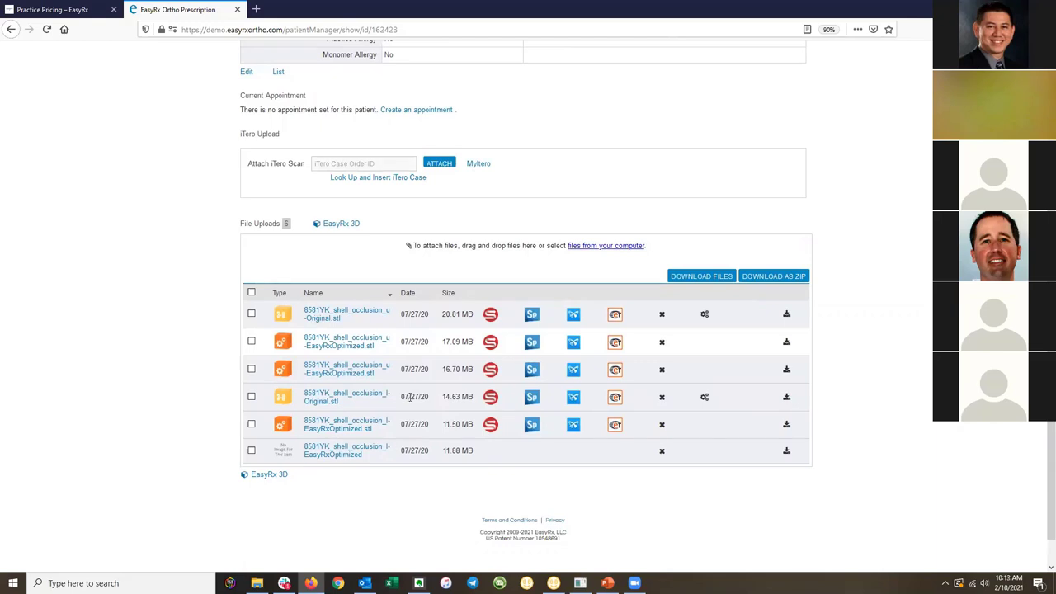
Open the third .stl (upper optimized scan) for editing, rotate it to a front view, then return to the file list.
{"action": "left_click", "coordinate": [353, 370]}
{"action": "left_click", "coordinate": [549, 400]}
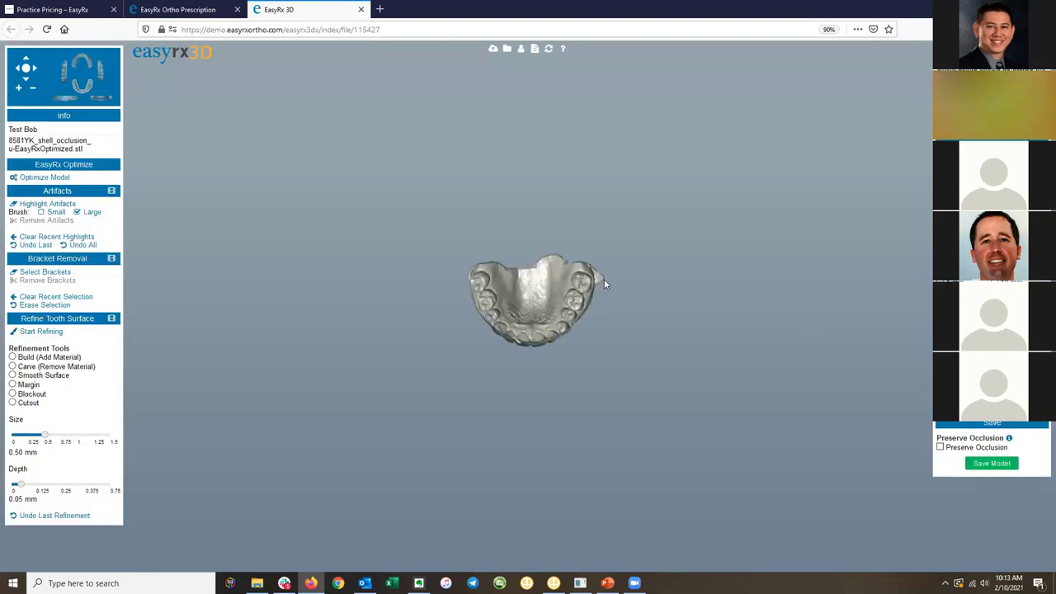
{"action": "left_click_drag", "start_coordinate": [552, 292], "coordinate": [610, 90]}
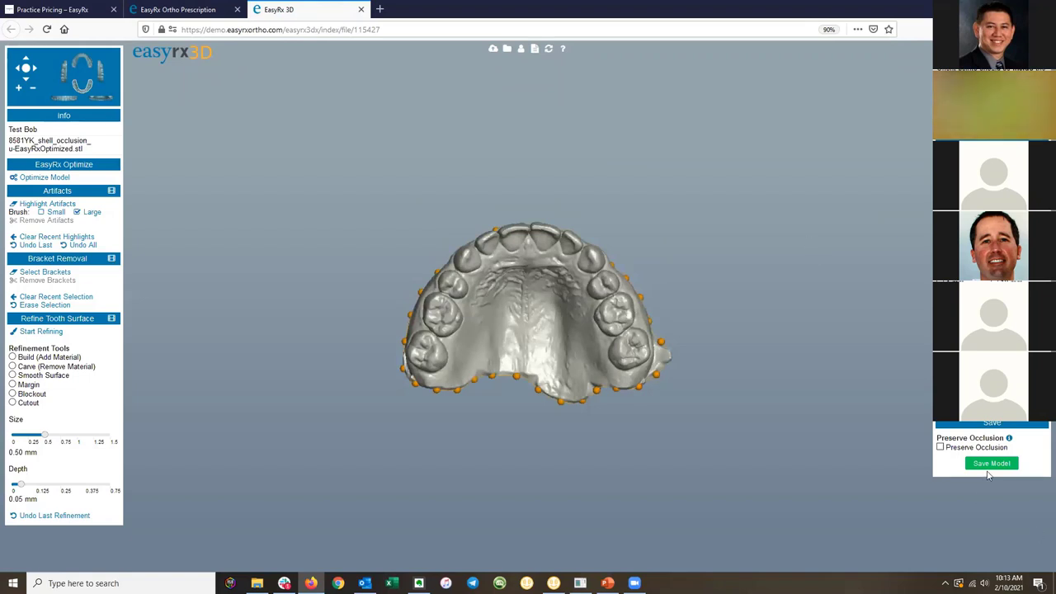
{"action": "left_click", "coordinate": [239, 14]}
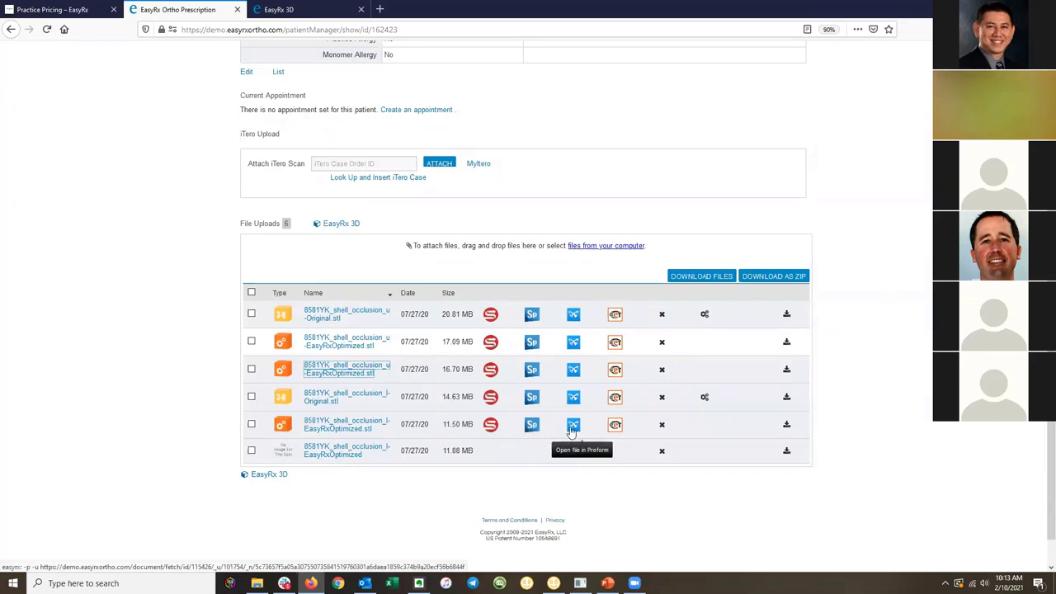
Scroll to the top and return to the Dashboard via the top navigation.
{"action": "scroll", "coordinate": [611, 417], "scroll_direction": "up", "scroll_amount": 3}
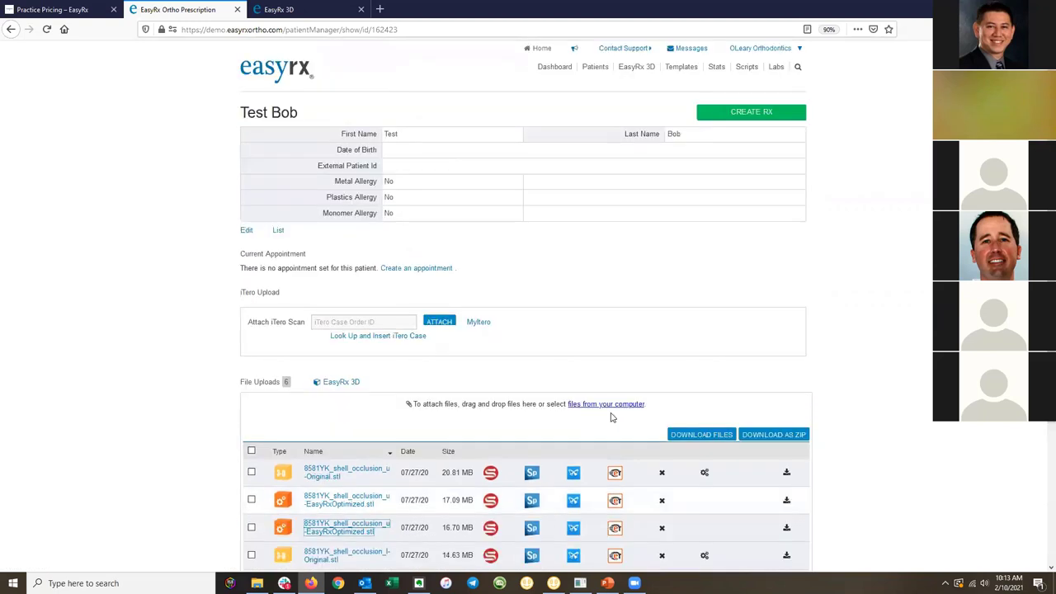
{"action": "left_click", "coordinate": [638, 71]}
{"action": "left_click", "coordinate": [564, 67]}
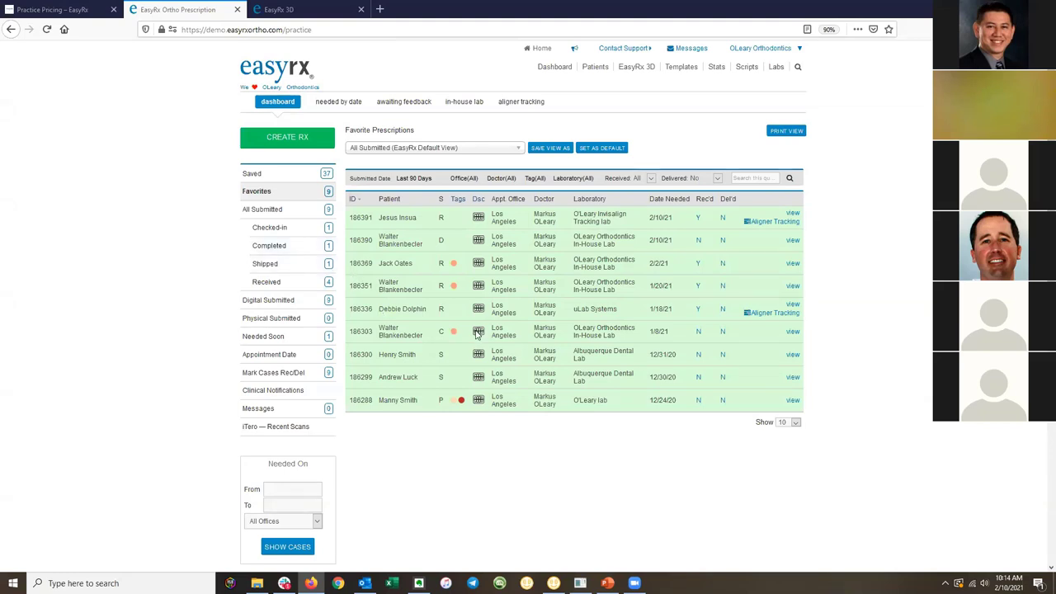
From the top in-house lab case, load 17920515_shell_occlusion_u-EasyRxOptimized.stl for editing in EasyRx 3D.
{"action": "mouse_move", "coordinate": [477, 331]}
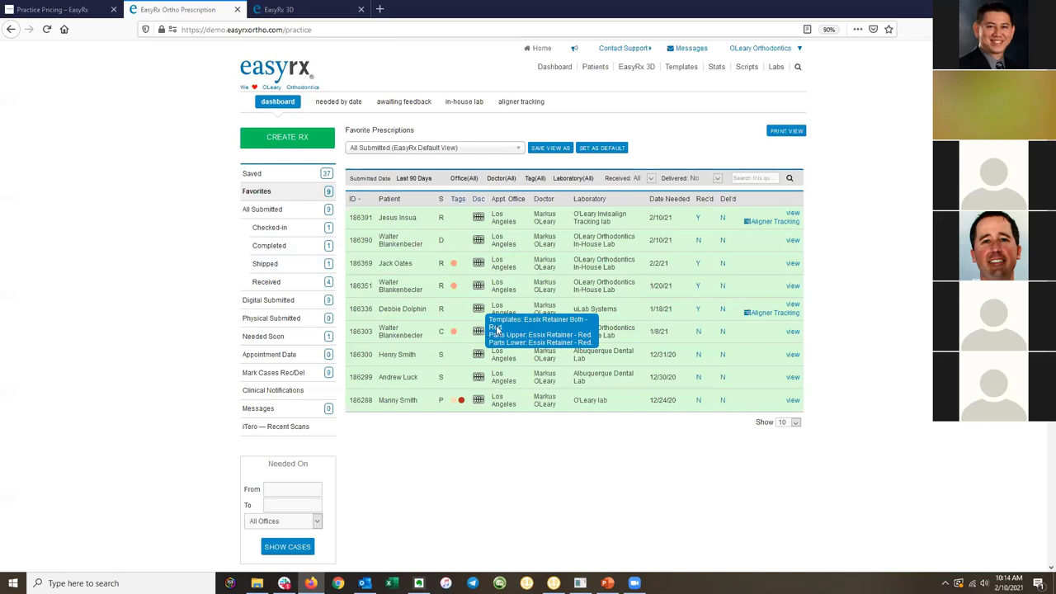
{"action": "left_click", "coordinate": [470, 102]}
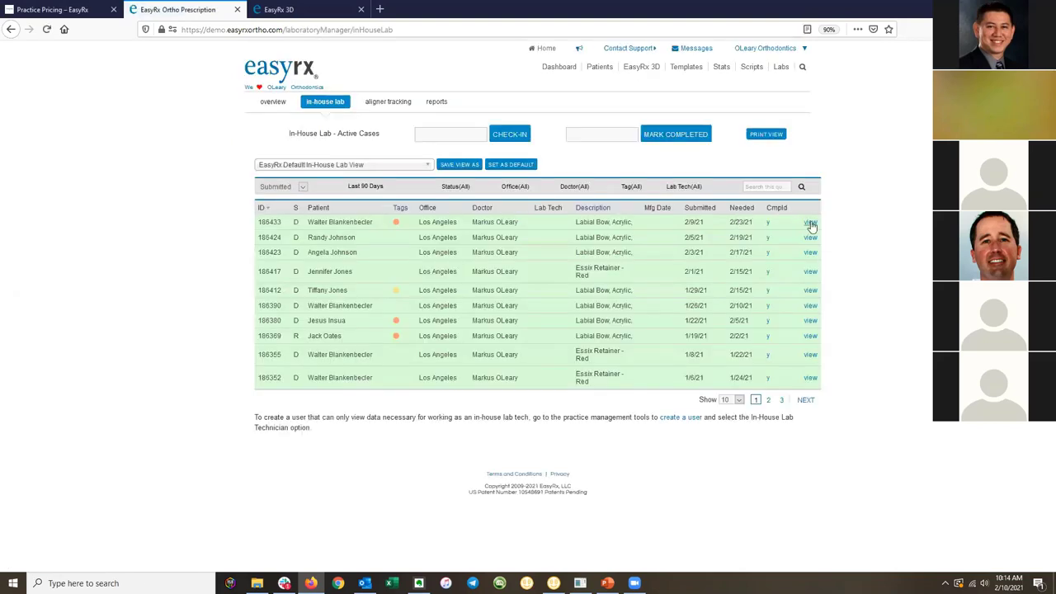
{"action": "left_click", "coordinate": [810, 223]}
{"action": "scroll", "coordinate": [851, 312], "scroll_direction": "down", "scroll_amount": 5}
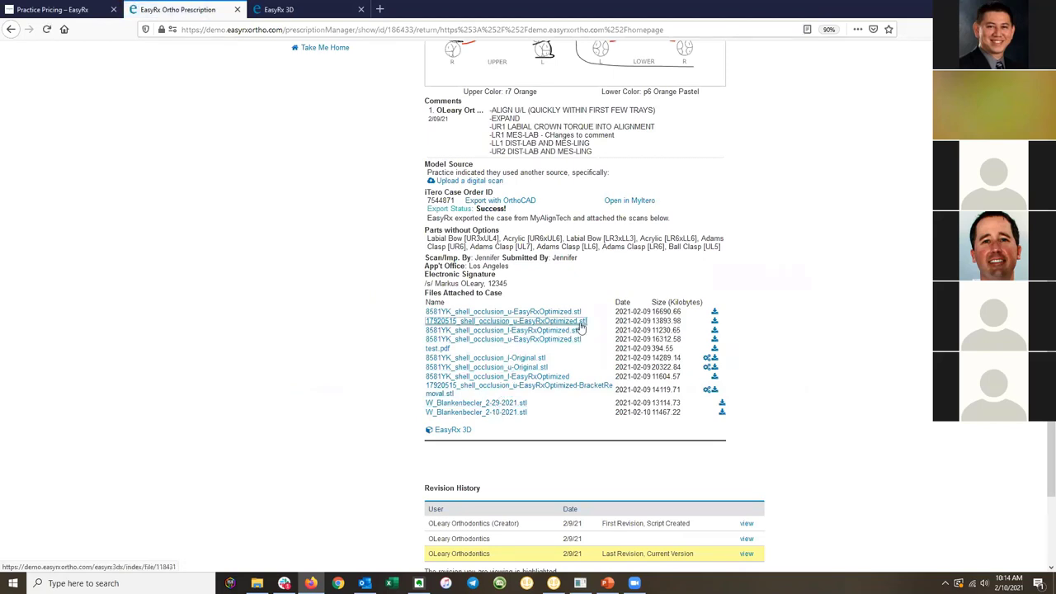
{"action": "left_click", "coordinate": [520, 321]}
{"action": "left_click", "coordinate": [557, 401]}
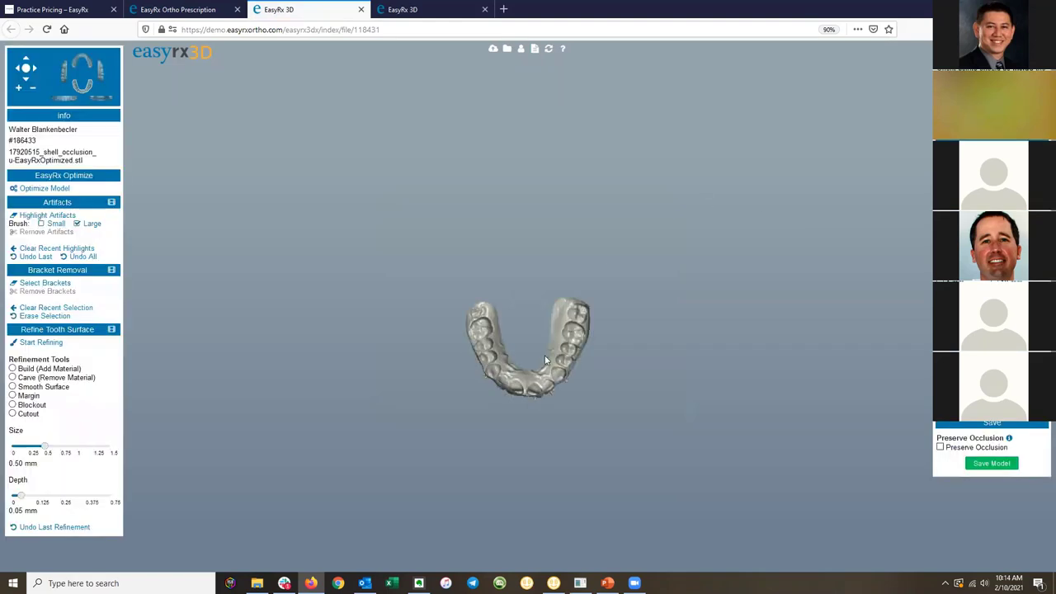
Mark three orientation points on the back molars and front incisor to set the occlusal plane.
{"action": "left_click_drag", "start_coordinate": [544, 360], "coordinate": [528, 206]}
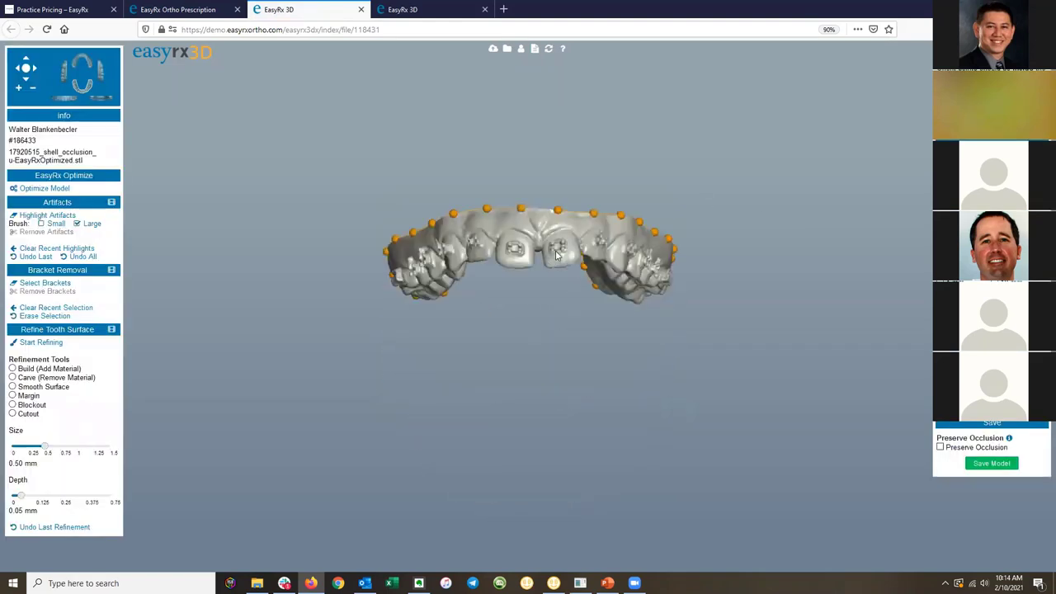
{"action": "scroll", "coordinate": [520, 192], "scroll_direction": "up", "scroll_amount": 5}
{"action": "scroll", "coordinate": [520, 191], "scroll_direction": "up", "scroll_amount": 5}
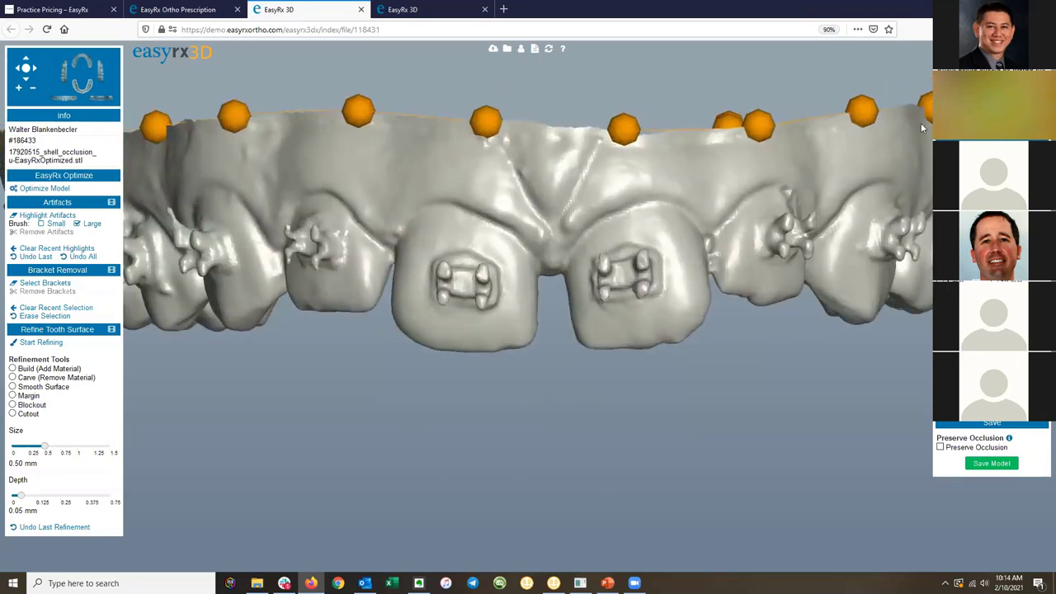
{"action": "scroll", "coordinate": [616, 240], "scroll_direction": "up", "scroll_amount": 5}
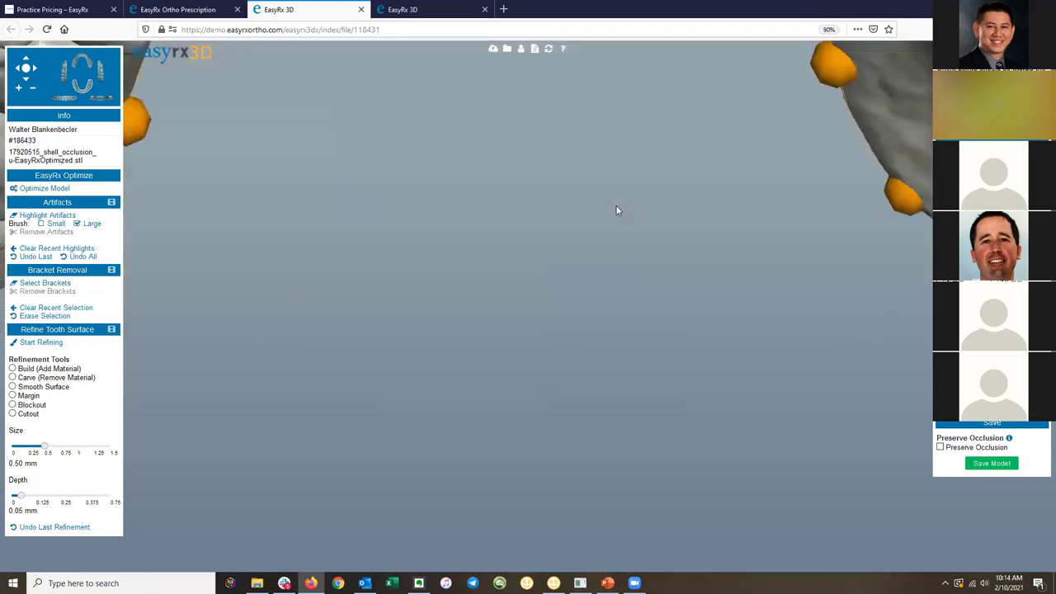
{"action": "scroll", "coordinate": [612, 216], "scroll_direction": "down", "scroll_amount": 5}
{"action": "left_click_drag", "start_coordinate": [594, 250], "coordinate": [585, 222]}
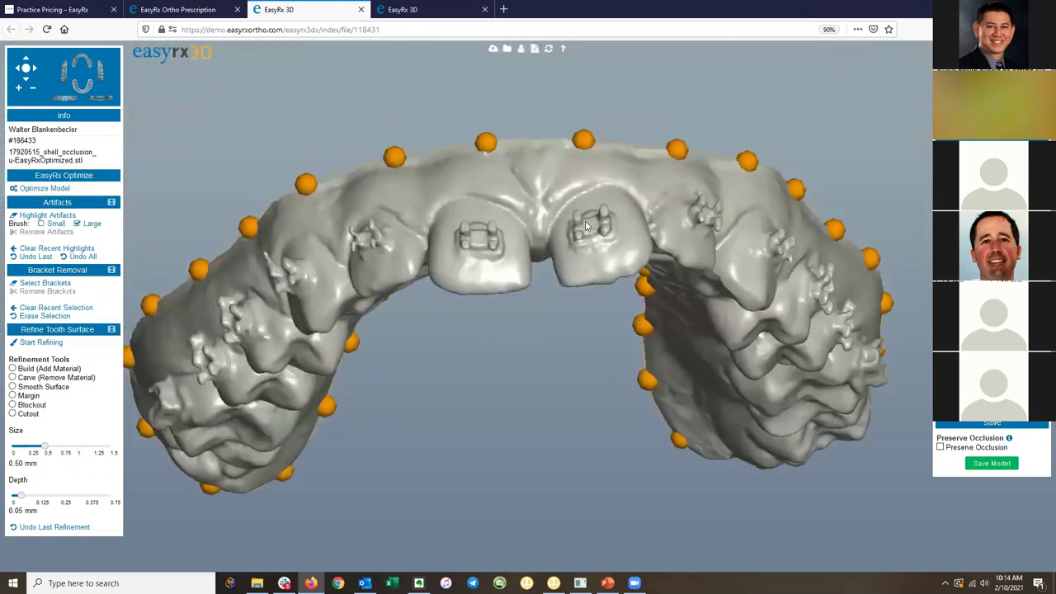
{"action": "scroll", "coordinate": [550, 173], "scroll_direction": "up", "scroll_amount": 5}
{"action": "scroll", "coordinate": [549, 174], "scroll_direction": "down", "scroll_amount": 5}
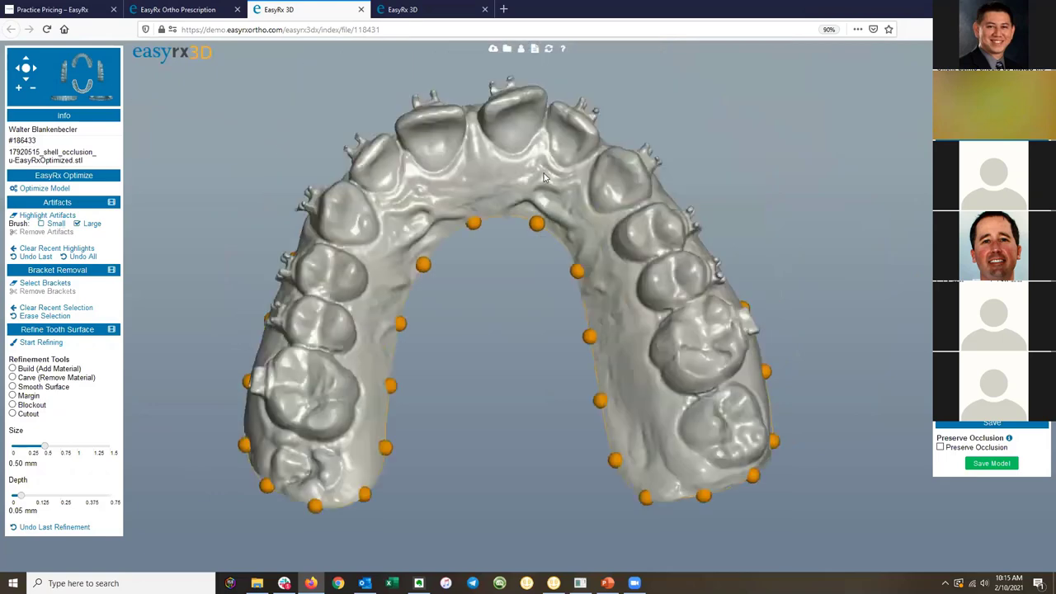
{"action": "left_click", "coordinate": [728, 439]}
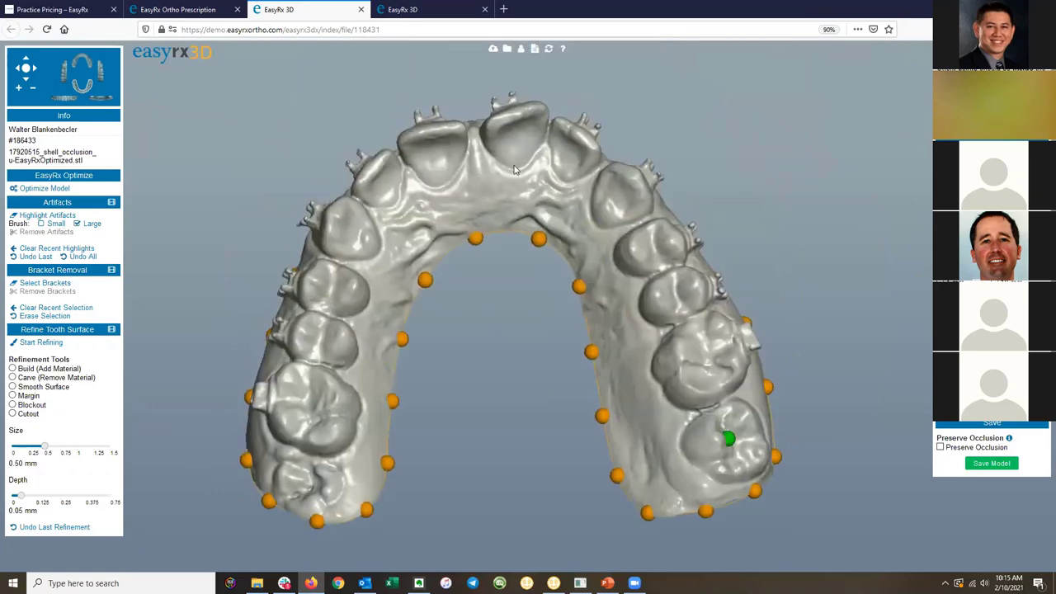
{"action": "left_click", "coordinate": [482, 148]}
{"action": "left_click", "coordinate": [297, 481]}
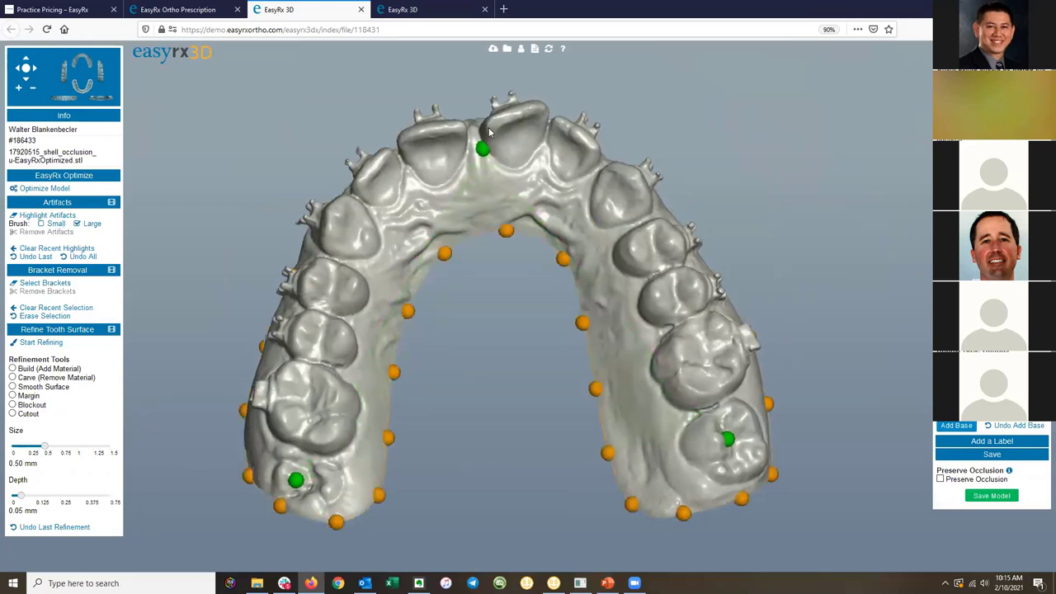
Rotate the arch back to a front view, zoomed in on the front incisors.
{"action": "left_click_drag", "start_coordinate": [505, 243], "coordinate": [571, 247]}
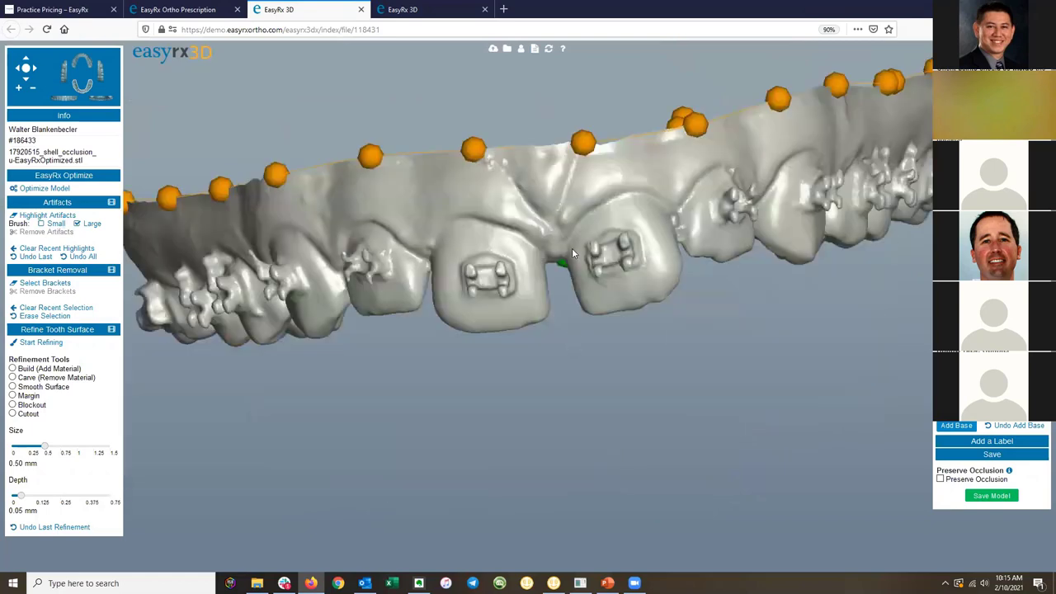
{"action": "scroll", "coordinate": [572, 248], "scroll_direction": "up", "scroll_amount": 3}
{"action": "left_click_drag", "start_coordinate": [405, 289], "coordinate": [575, 320]}
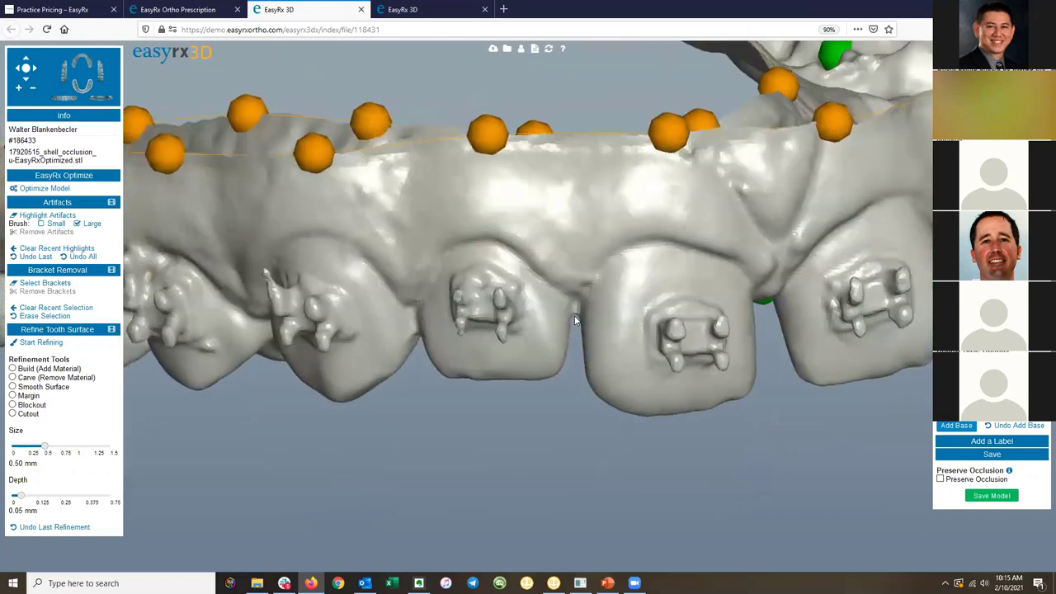
Block out the gap between the front teeth with a 0.90 mm brush at 0.65 mm depth.
{"action": "left_click", "coordinate": [16, 405]}
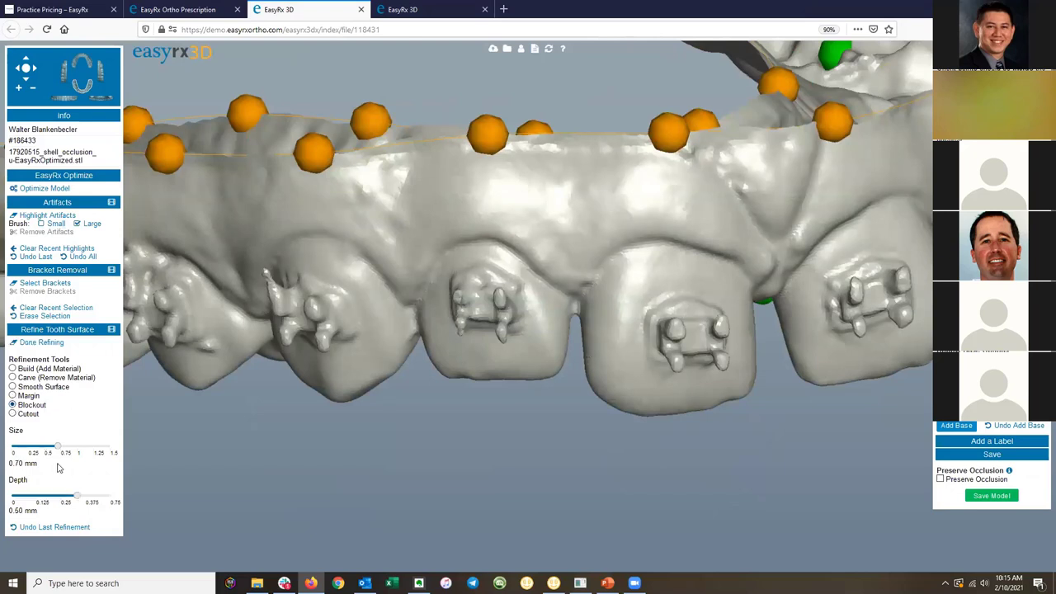
{"action": "left_click_drag", "start_coordinate": [58, 446], "coordinate": [71, 444]}
{"action": "left_click_drag", "start_coordinate": [77, 496], "coordinate": [97, 496]}
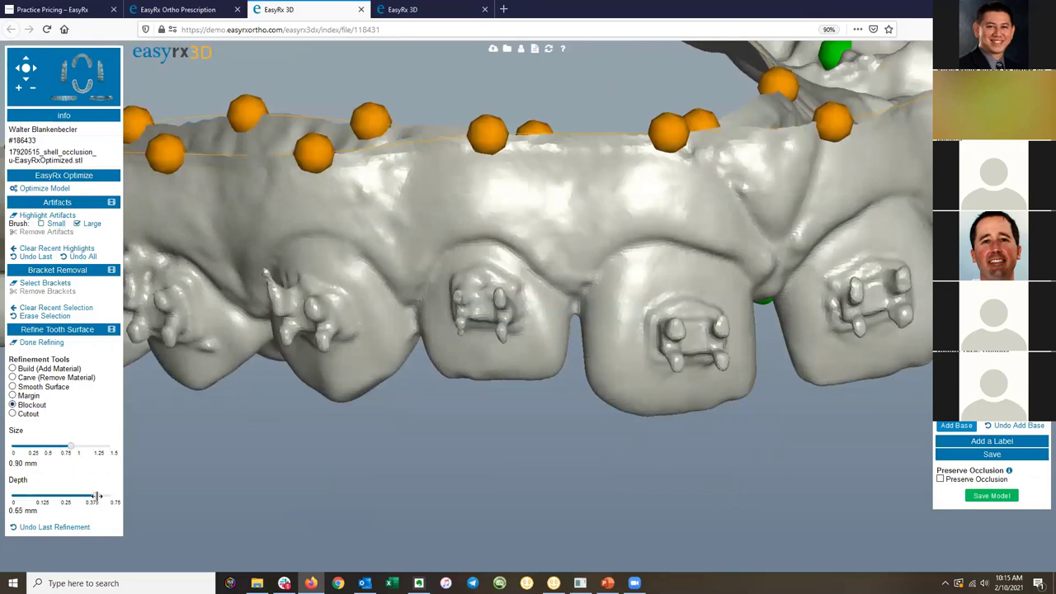
{"action": "left_click", "coordinate": [570, 319]}
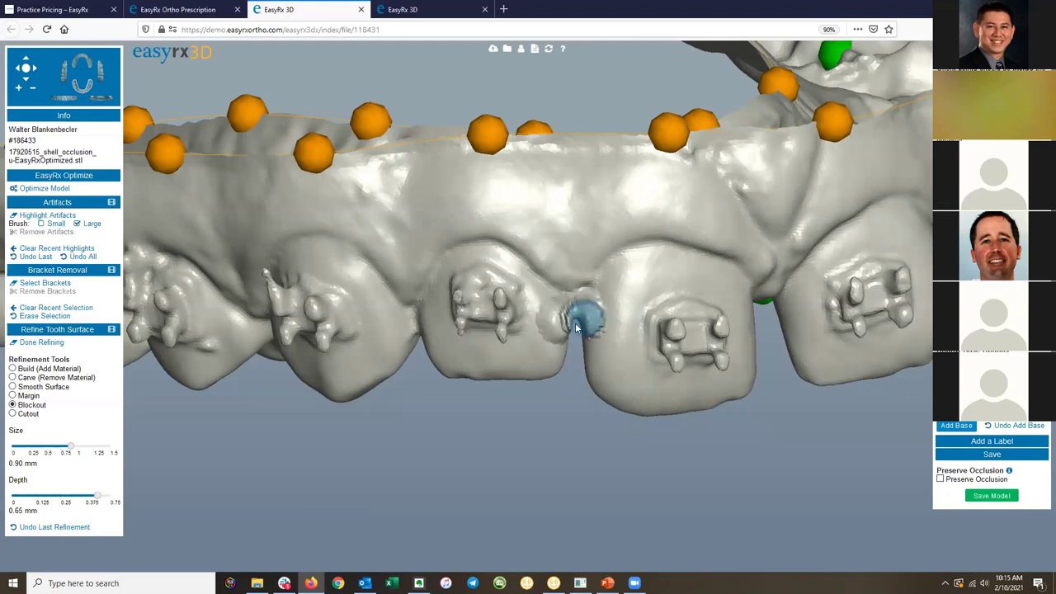
Build material into the interdental gap with Add Material, depth set to 0.64 mm.
{"action": "left_click", "coordinate": [12, 369]}
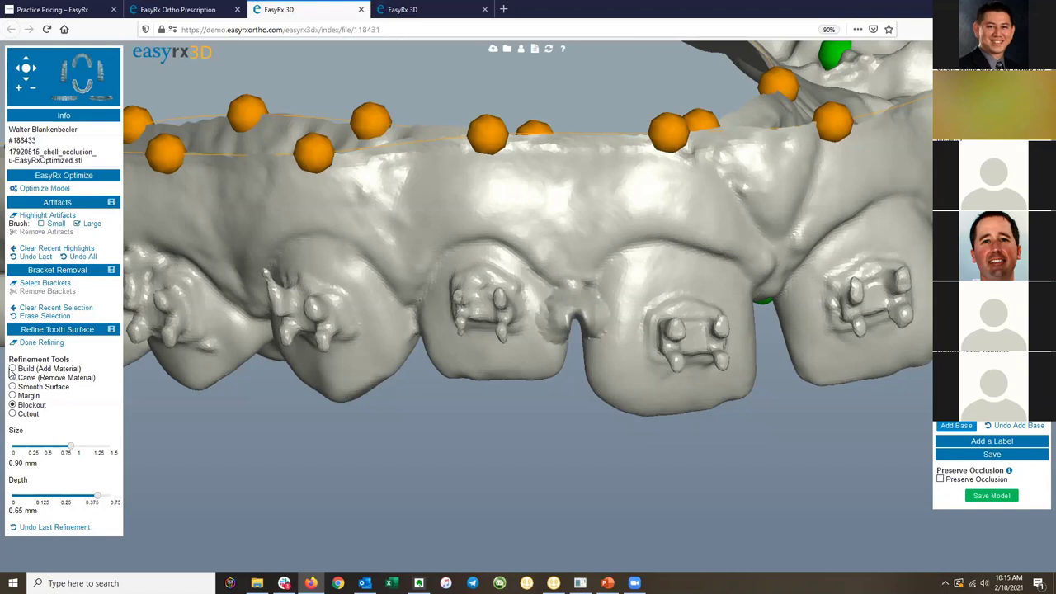
{"action": "left_click", "coordinate": [577, 325]}
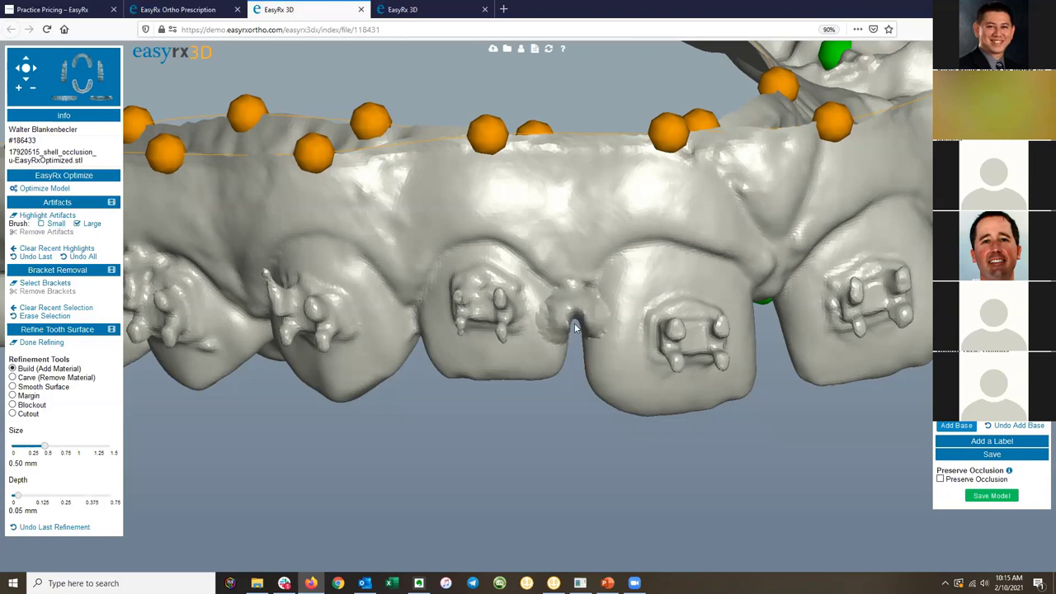
{"action": "left_click", "coordinate": [577, 327]}
{"action": "left_click_drag", "start_coordinate": [17, 495], "coordinate": [96, 495]}
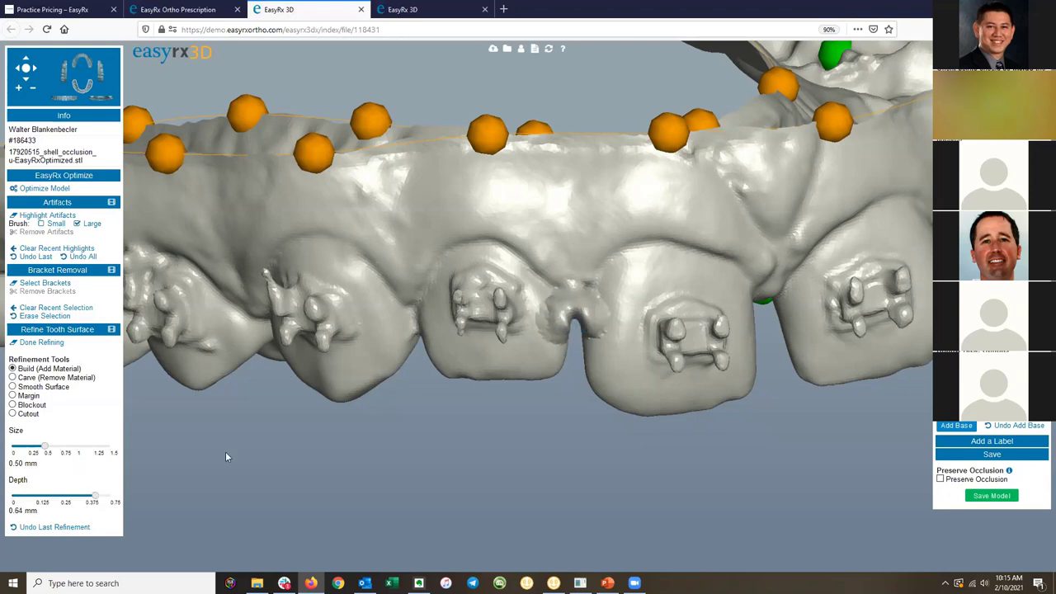
{"action": "left_click", "coordinate": [568, 320]}
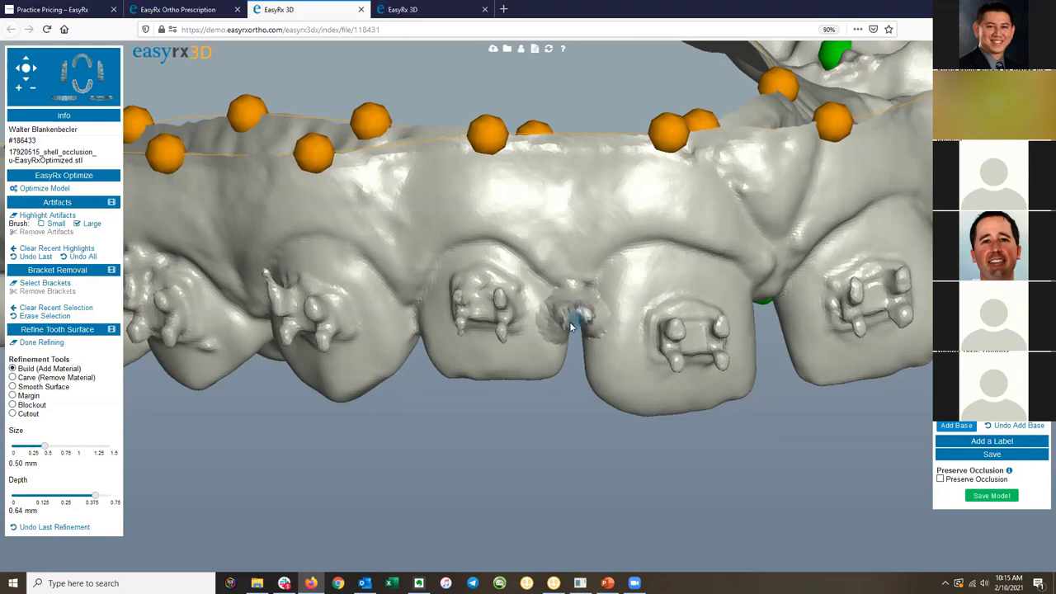
{"action": "left_click", "coordinate": [575, 327]}
{"action": "left_click", "coordinate": [581, 328]}
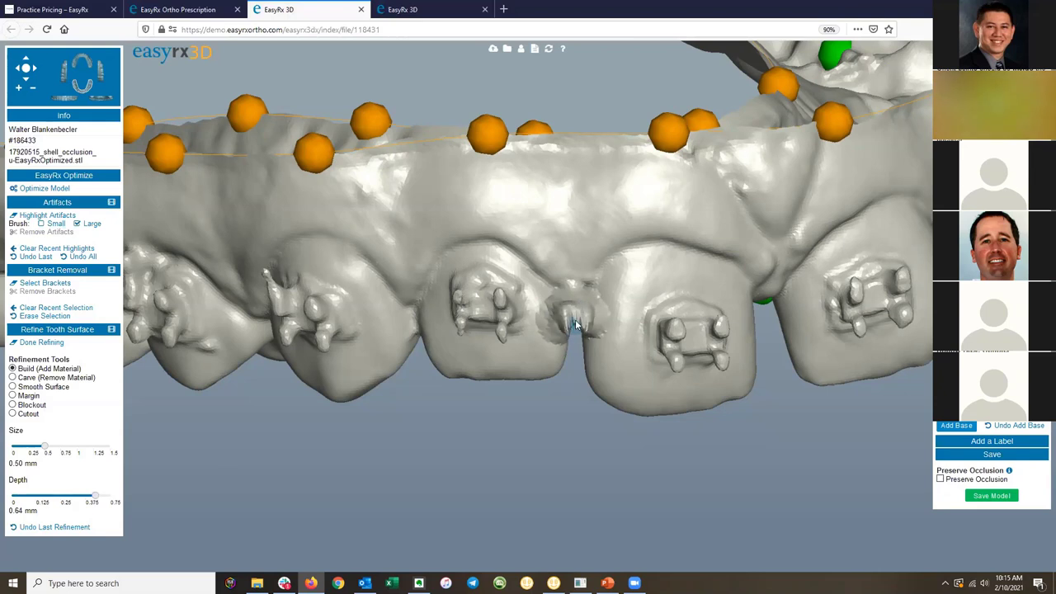
Smooth the surface around the filled gap with Smooth Surface.
{"action": "scroll", "coordinate": [618, 356], "scroll_direction": "up", "scroll_amount": 3}
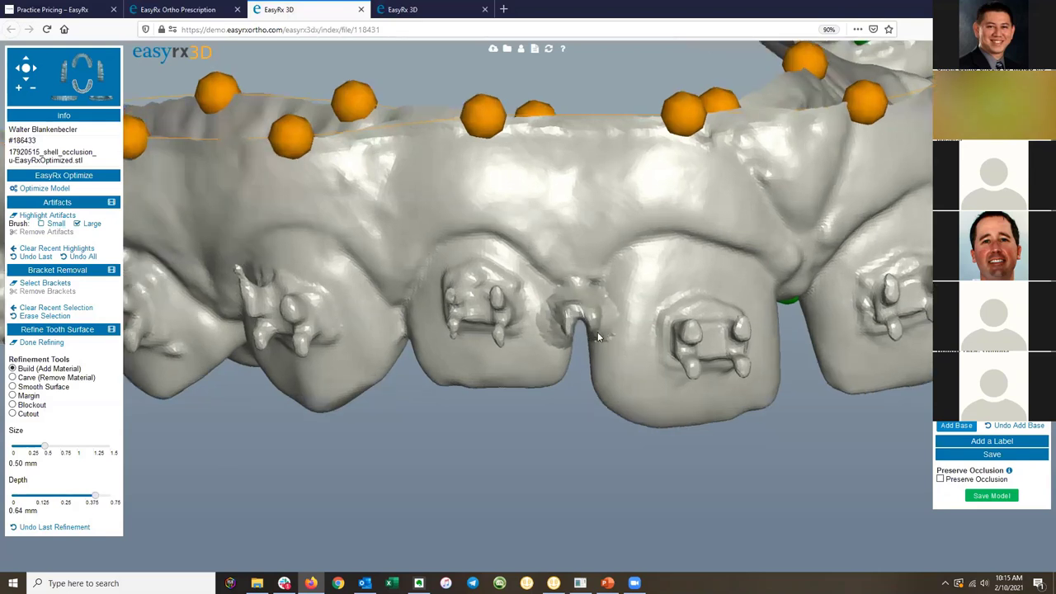
{"action": "left_click", "coordinate": [14, 386]}
{"action": "mouse_move", "coordinate": [623, 311]}
{"action": "left_mouse_down"}
{"action": "mouse_move", "coordinate": [614, 340]}
{"action": "mouse_move", "coordinate": [612, 296]}
{"action": "mouse_move", "coordinate": [563, 315]}
{"action": "mouse_move", "coordinate": [589, 308]}
{"action": "mouse_move", "coordinate": [582, 339]}
{"action": "mouse_move", "coordinate": [606, 302]}
{"action": "mouse_move", "coordinate": [627, 309]}
{"action": "mouse_move", "coordinate": [579, 318]}
{"action": "left_mouse_up"}
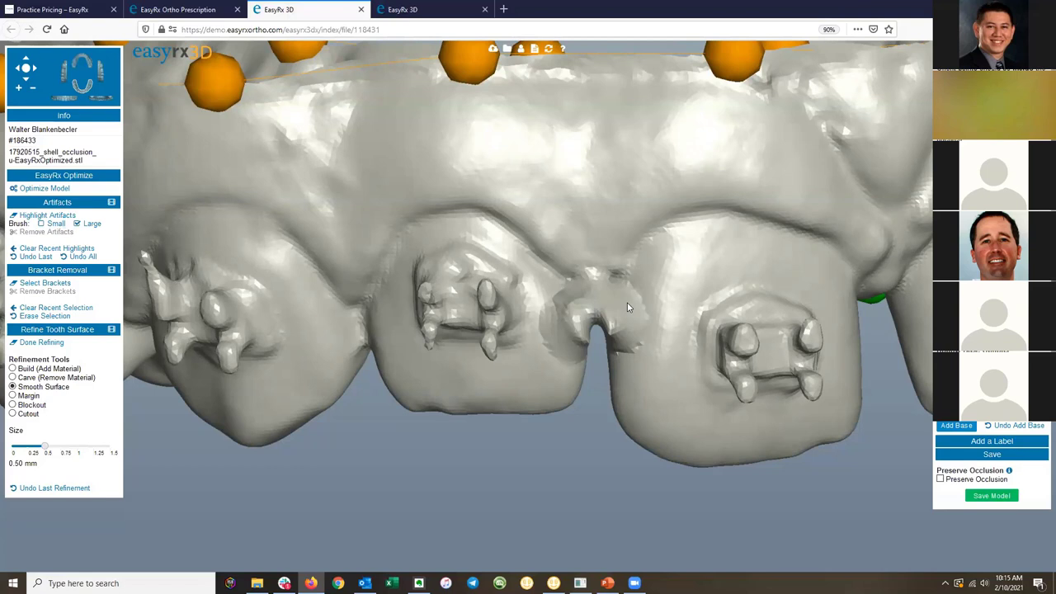
Smooth the tooth surface to the right of the gap.
{"action": "left_click", "coordinate": [627, 308]}
{"action": "left_click", "coordinate": [621, 322]}
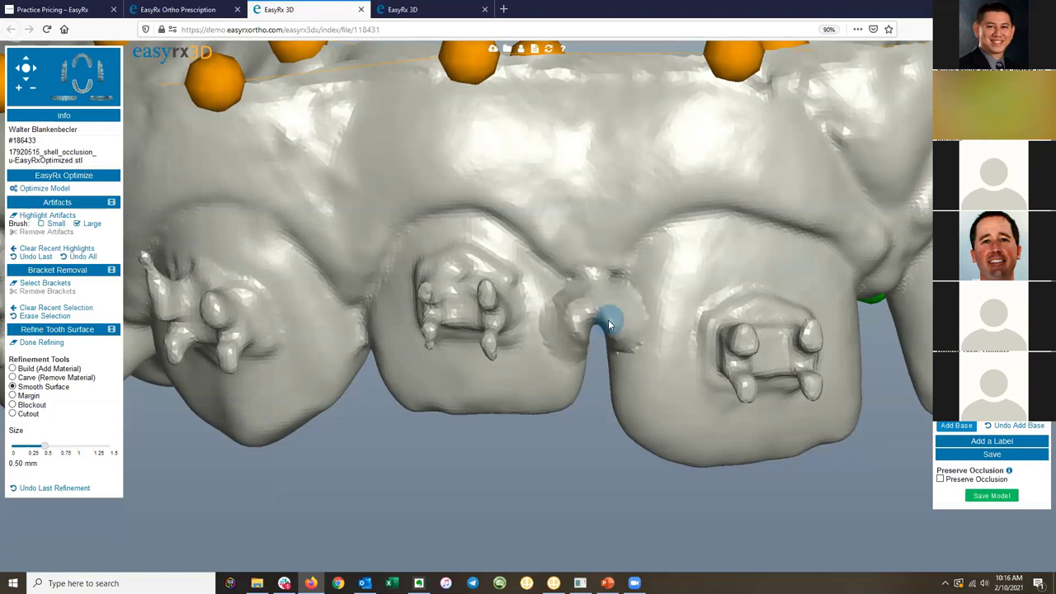
{"action": "left_click_drag", "start_coordinate": [611, 329], "coordinate": [616, 338]}
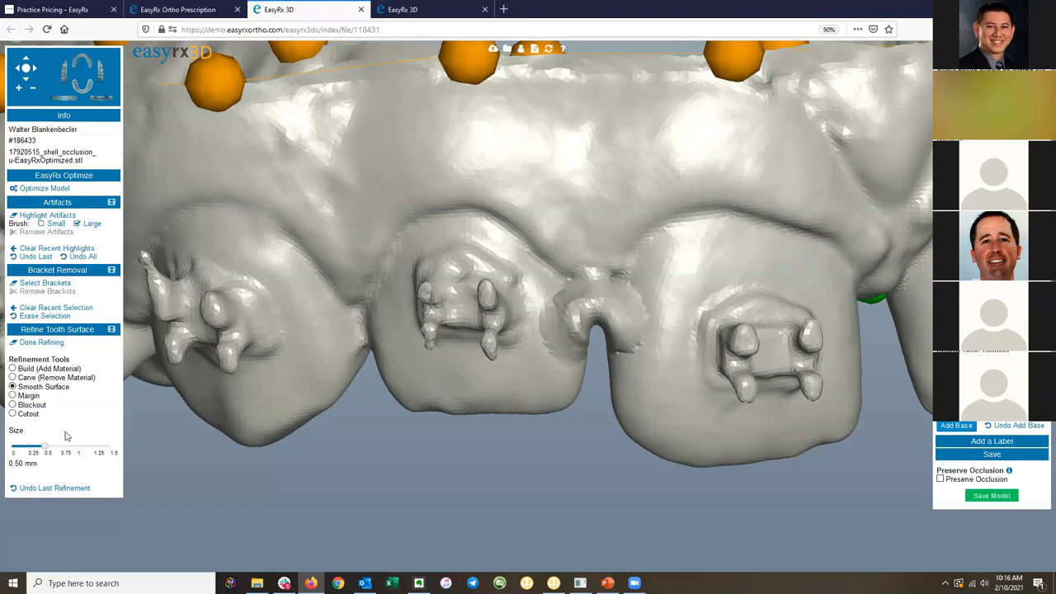
Block out across the incisor gap at 0.75 mm depth and 1.50 mm brush size.
{"action": "left_click", "coordinate": [13, 404]}
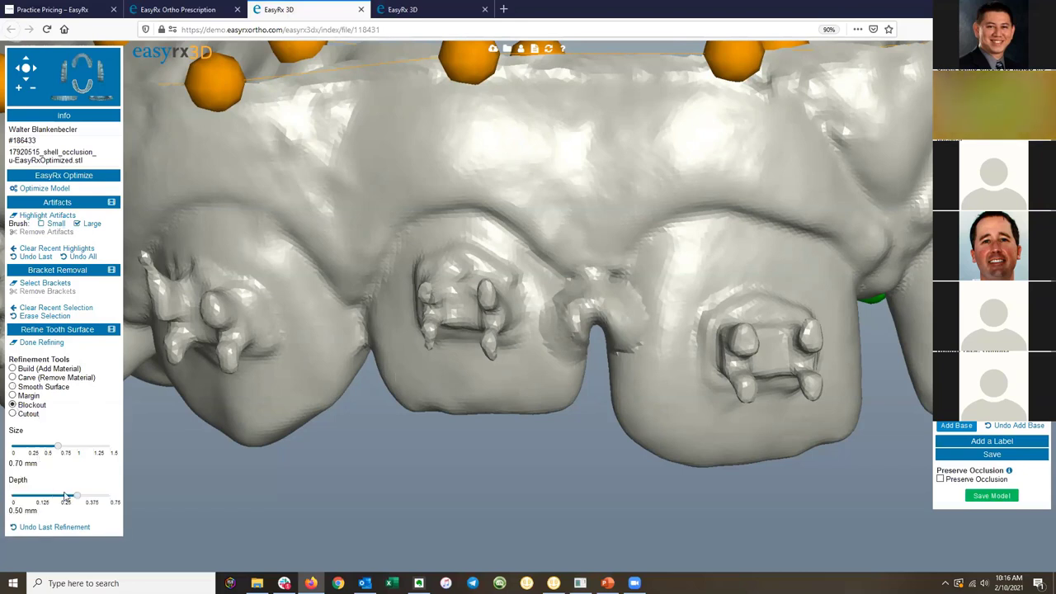
{"action": "left_click_drag", "start_coordinate": [77, 496], "coordinate": [113, 496]}
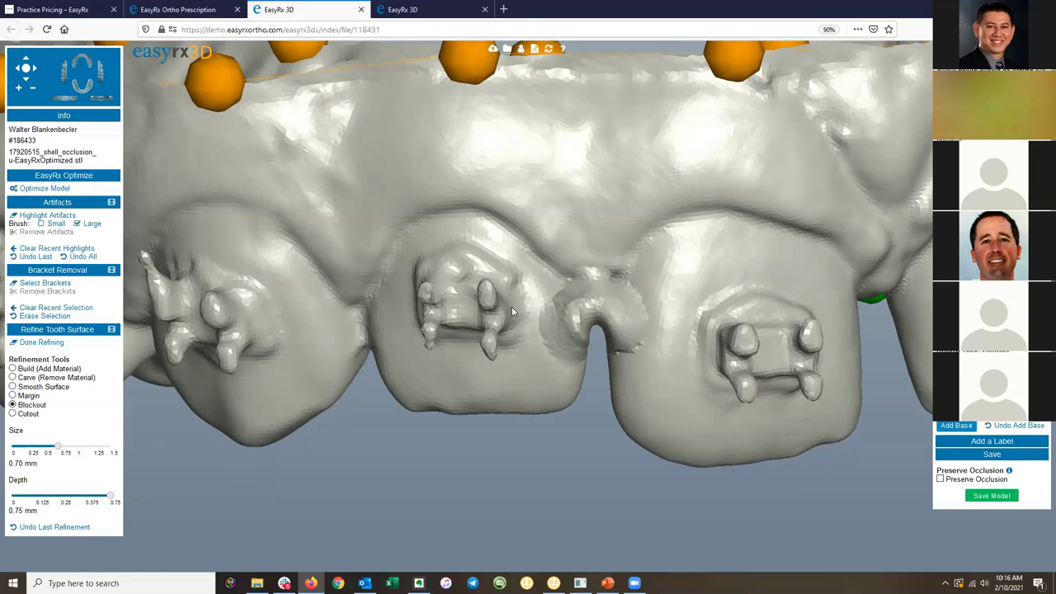
{"action": "left_click", "coordinate": [621, 334]}
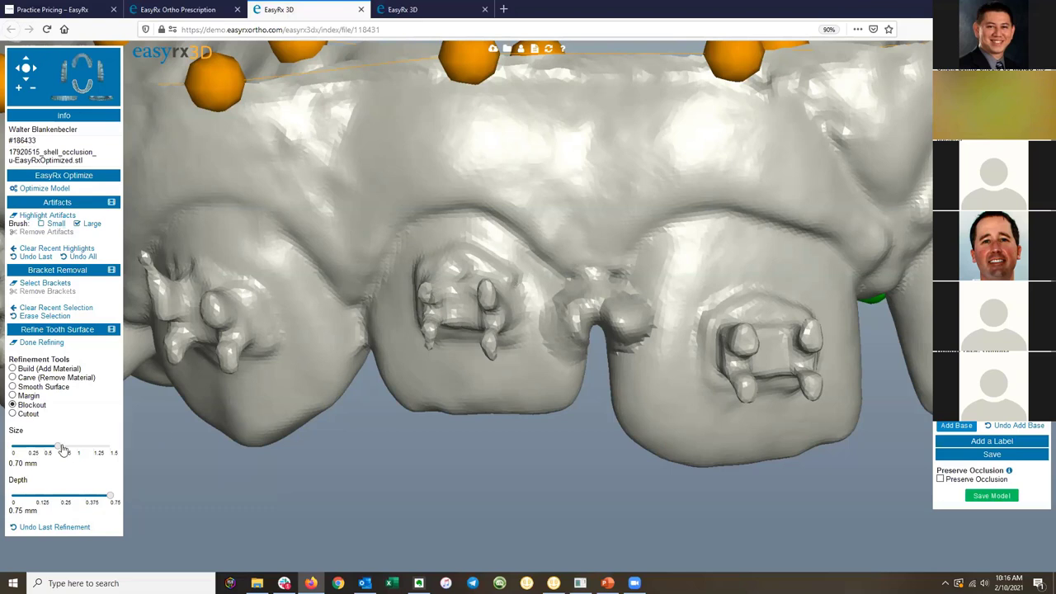
{"action": "left_click_drag", "start_coordinate": [58, 445], "coordinate": [157, 445]}
{"action": "left_click", "coordinate": [593, 337]}
{"action": "left_click", "coordinate": [612, 335]}
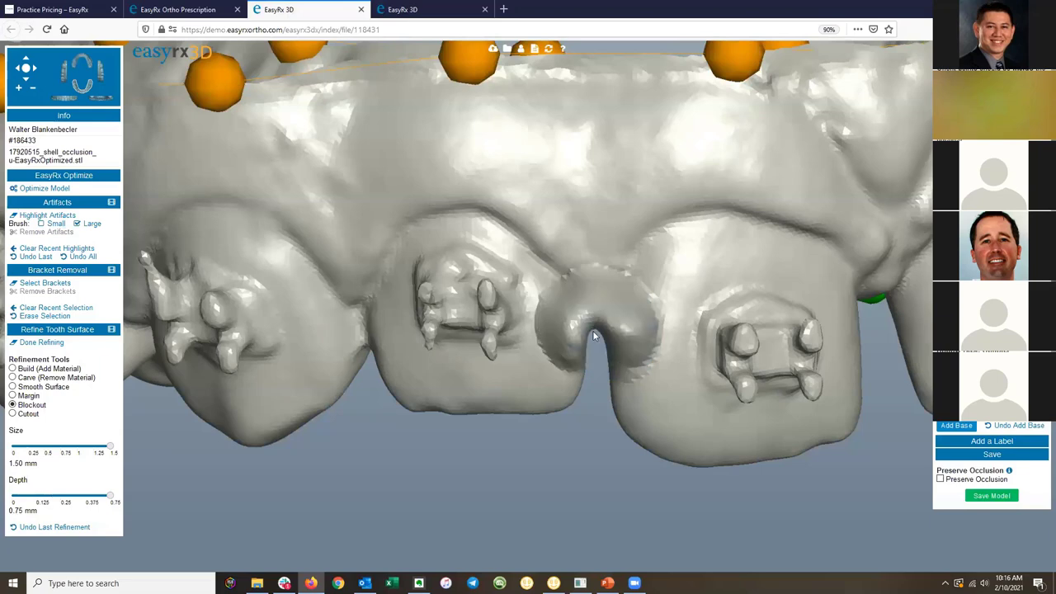
{"action": "left_click", "coordinate": [602, 343]}
{"action": "mouse_move", "coordinate": [634, 308]}
{"action": "right_mouse_down"}
{"action": "mouse_move", "coordinate": [693, 334]}
{"action": "mouse_move", "coordinate": [603, 310]}
{"action": "mouse_move", "coordinate": [354, 351]}
{"action": "right_mouse_up"}
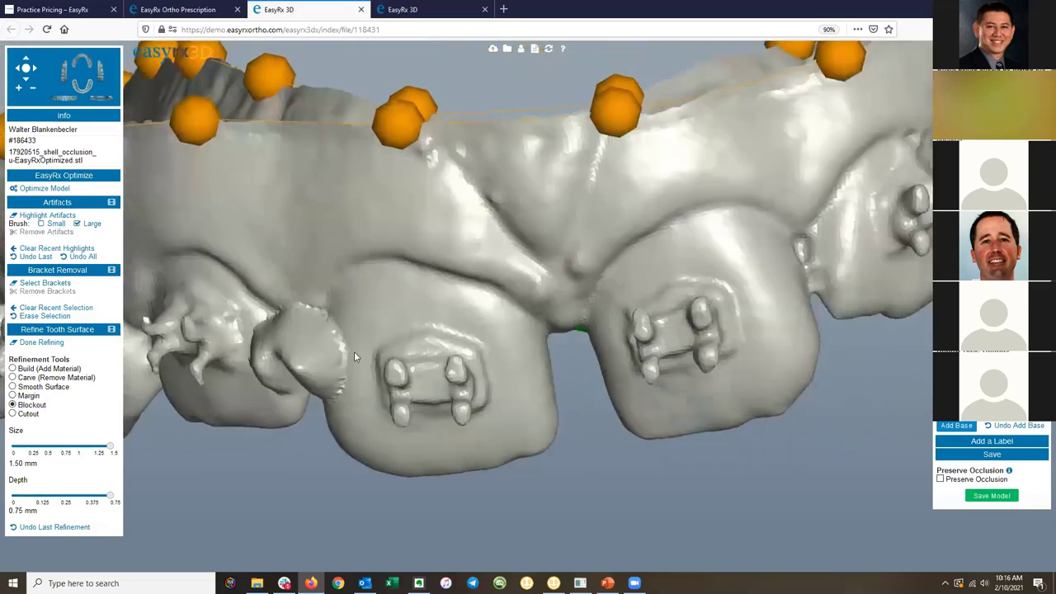
Fill the gap with Add Material using a 1.47 mm brush at 0.75 mm depth.
{"action": "left_click", "coordinate": [12, 369]}
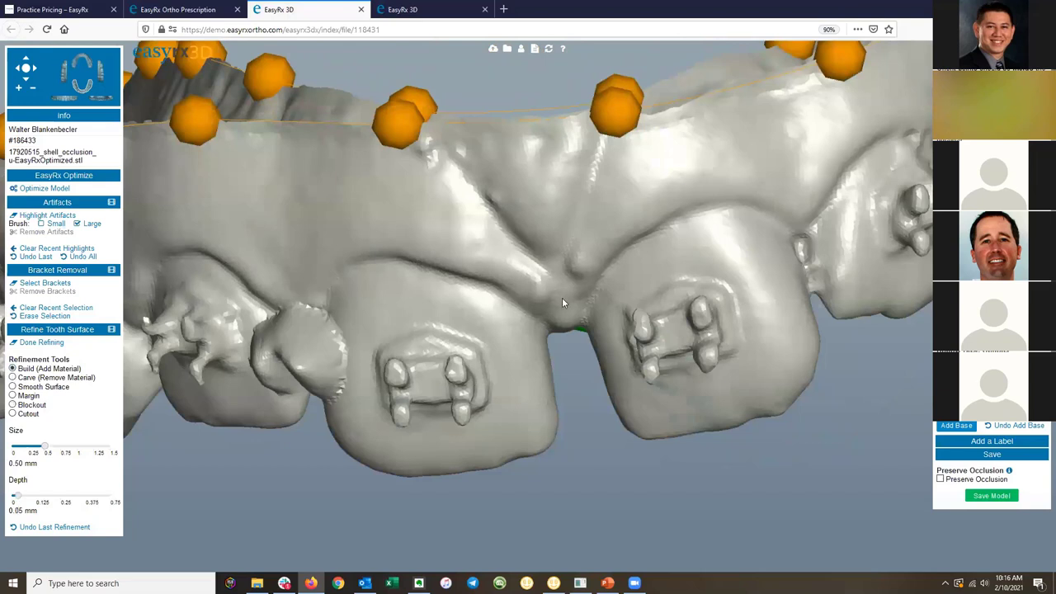
{"action": "scroll", "coordinate": [562, 302], "scroll_direction": "up", "scroll_amount": 2}
{"action": "left_click_drag", "start_coordinate": [16, 495], "coordinate": [102, 495]}
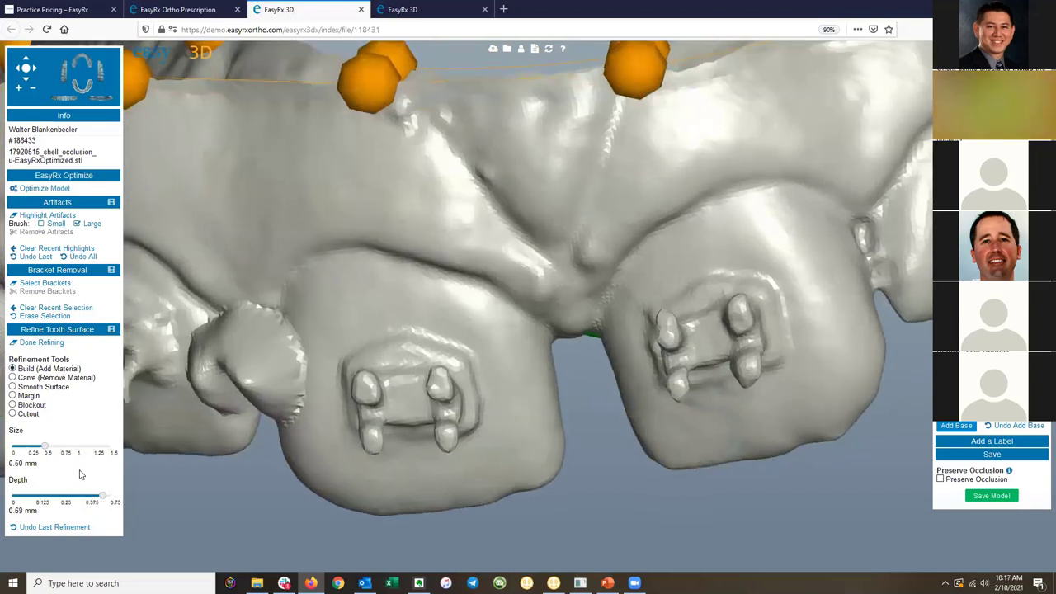
{"action": "left_click_drag", "start_coordinate": [45, 446], "coordinate": [107, 445]}
{"action": "left_click_drag", "start_coordinate": [108, 498], "coordinate": [116, 498]}
{"action": "mouse_move", "coordinate": [561, 328]}
{"action": "left_mouse_down"}
{"action": "mouse_move", "coordinate": [594, 336]}
{"action": "mouse_move", "coordinate": [590, 357]}
{"action": "mouse_move", "coordinate": [599, 357]}
{"action": "mouse_move", "coordinate": [586, 376]}
{"action": "mouse_move", "coordinate": [566, 383]}
{"action": "mouse_move", "coordinate": [562, 372]}
{"action": "mouse_move", "coordinate": [582, 412]}
{"action": "mouse_move", "coordinate": [584, 389]}
{"action": "mouse_move", "coordinate": [595, 402]}
{"action": "mouse_move", "coordinate": [621, 385]}
{"action": "mouse_move", "coordinate": [609, 429]}
{"action": "mouse_move", "coordinate": [583, 456]}
{"action": "mouse_move", "coordinate": [610, 398]}
{"action": "mouse_move", "coordinate": [595, 455]}
{"action": "left_mouse_up"}
Carve down the bump between the teeth at 0.41 mm depth, with 0.31 mm then 1.03 mm brushes.
{"action": "scroll", "coordinate": [595, 408], "scroll_direction": "up", "scroll_amount": 2}
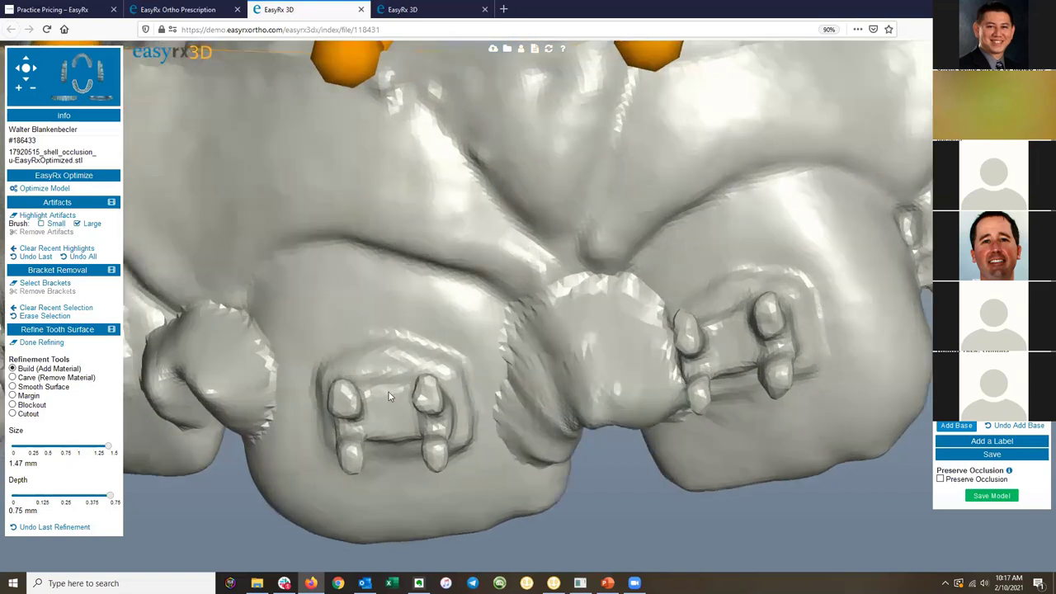
{"action": "left_click", "coordinate": [12, 377]}
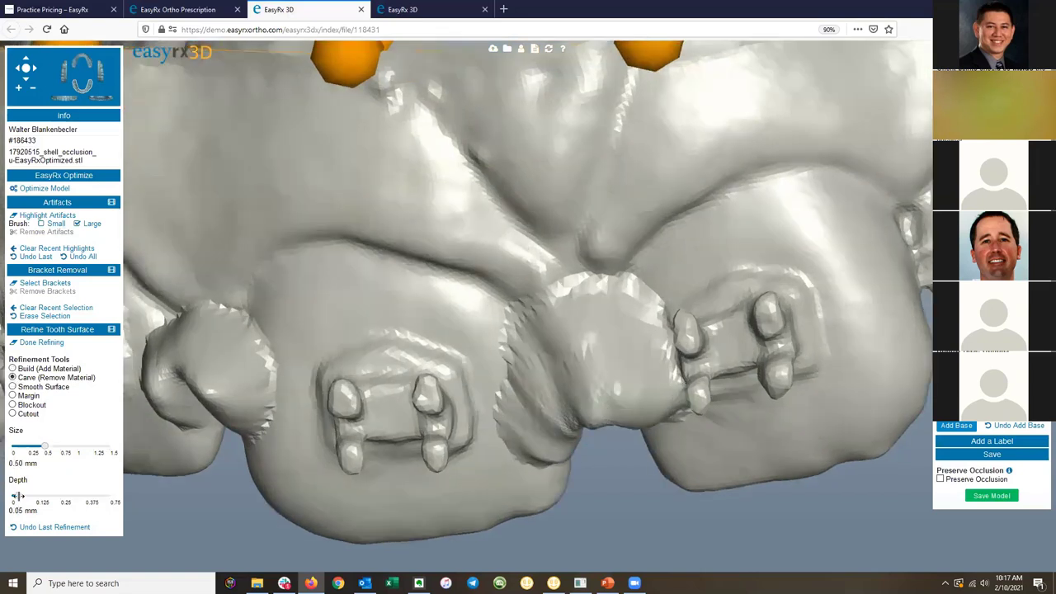
{"action": "left_click_drag", "start_coordinate": [16, 496], "coordinate": [65, 495]}
{"action": "left_click_drag", "start_coordinate": [46, 445], "coordinate": [32, 445]}
{"action": "mouse_move", "coordinate": [561, 378]}
{"action": "left_mouse_down"}
{"action": "mouse_move", "coordinate": [624, 356]}
{"action": "mouse_move", "coordinate": [584, 399]}
{"action": "mouse_move", "coordinate": [618, 401]}
{"action": "mouse_move", "coordinate": [583, 405]}
{"action": "mouse_move", "coordinate": [618, 380]}
{"action": "mouse_move", "coordinate": [581, 387]}
{"action": "left_mouse_up"}
{"action": "right_click_drag", "start_coordinate": [582, 388], "coordinate": [569, 347]}
{"action": "mouse_move", "coordinate": [569, 347]}
{"action": "left_mouse_down"}
{"action": "mouse_move", "coordinate": [546, 319]}
{"action": "mouse_move", "coordinate": [599, 372]}
{"action": "left_mouse_up"}
{"action": "left_click_drag", "start_coordinate": [31, 446], "coordinate": [80, 447]}
{"action": "mouse_move", "coordinate": [578, 333]}
{"action": "left_mouse_down"}
{"action": "mouse_move", "coordinate": [565, 368]}
{"action": "mouse_move", "coordinate": [578, 367]}
{"action": "mouse_move", "coordinate": [594, 395]}
{"action": "mouse_move", "coordinate": [545, 342]}
{"action": "mouse_move", "coordinate": [574, 356]}
{"action": "mouse_move", "coordinate": [601, 326]}
{"action": "left_mouse_up"}
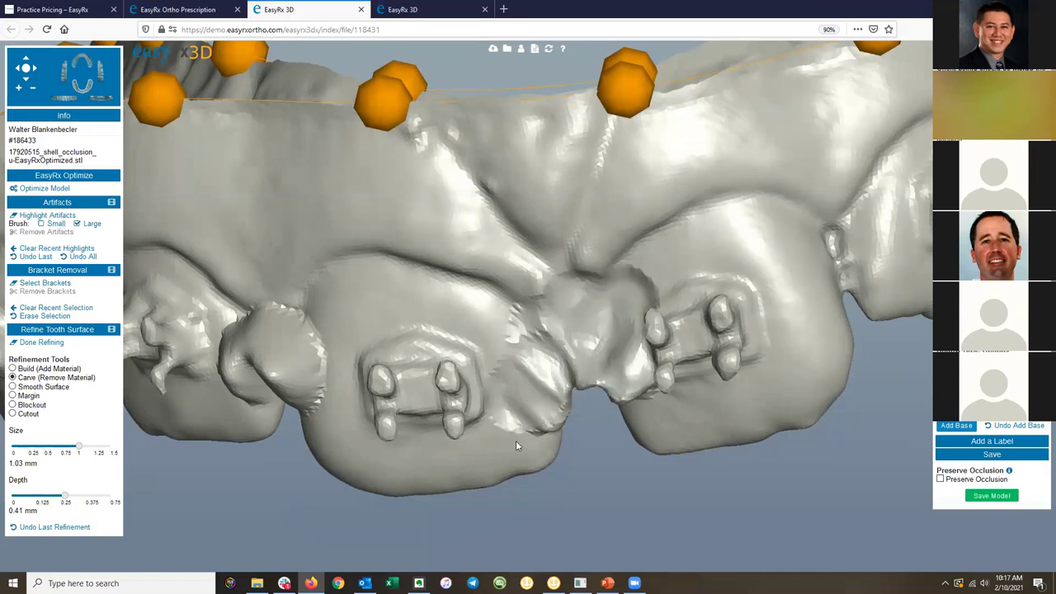
Smooth the bumpy area between the teeth, then switch to the other patient's upper-arch tab.
{"action": "left_click", "coordinate": [13, 387]}
{"action": "left_click_drag", "start_coordinate": [526, 390], "coordinate": [527, 323]}
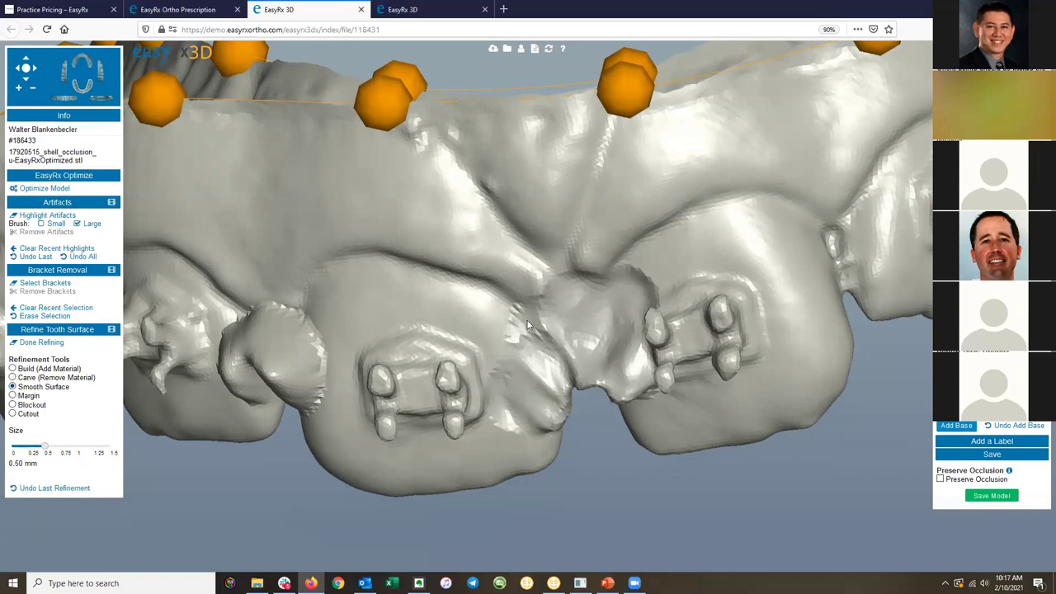
{"action": "mouse_move", "coordinate": [636, 283]}
{"action": "left_mouse_down"}
{"action": "mouse_move", "coordinate": [635, 375]}
{"action": "mouse_move", "coordinate": [613, 397]}
{"action": "mouse_move", "coordinate": [571, 369]}
{"action": "mouse_move", "coordinate": [618, 364]}
{"action": "mouse_move", "coordinate": [579, 333]}
{"action": "mouse_move", "coordinate": [660, 339]}
{"action": "mouse_move", "coordinate": [540, 321]}
{"action": "mouse_move", "coordinate": [573, 350]}
{"action": "mouse_move", "coordinate": [614, 360]}
{"action": "mouse_move", "coordinate": [512, 336]}
{"action": "mouse_move", "coordinate": [577, 330]}
{"action": "left_mouse_up"}
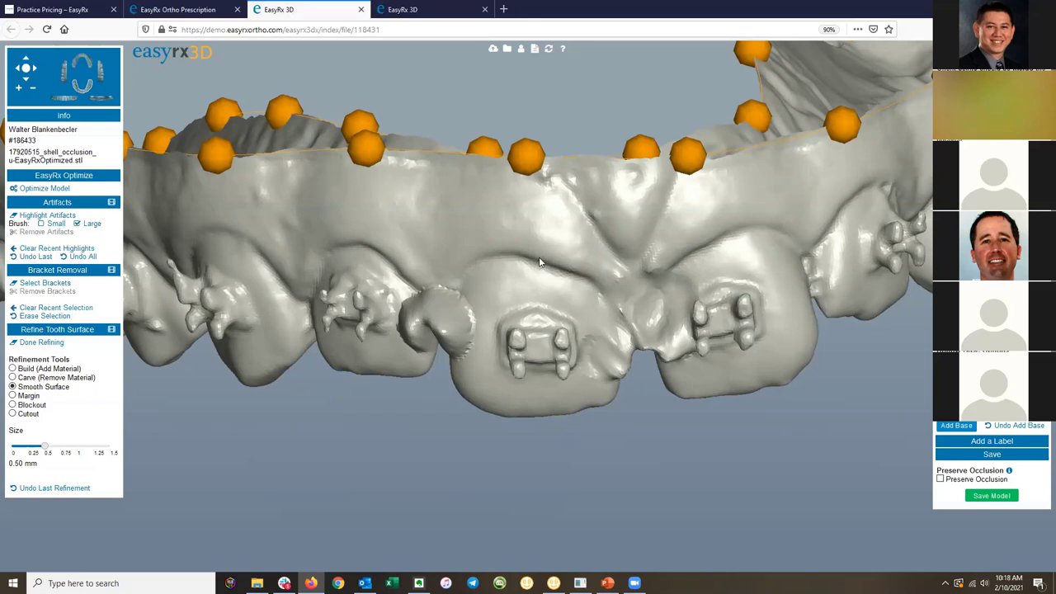
{"action": "left_click", "coordinate": [402, 9]}
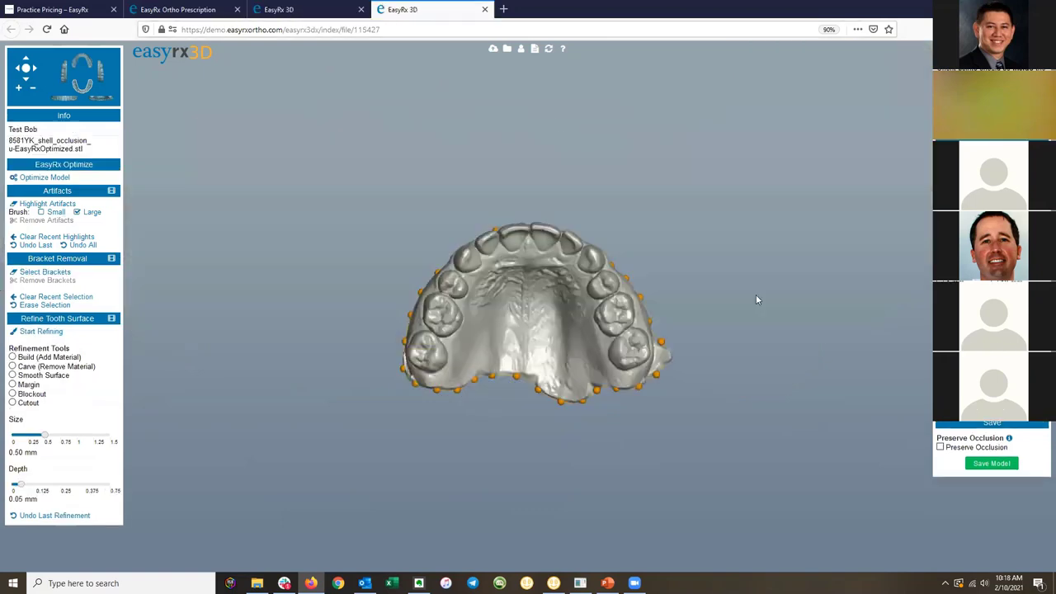
Open the Pricing / Features page from the EasyRx home page's Practice menu.
{"action": "left_click", "coordinate": [55, 9]}
{"action": "scroll", "coordinate": [513, 199], "scroll_direction": "down", "scroll_amount": 2}
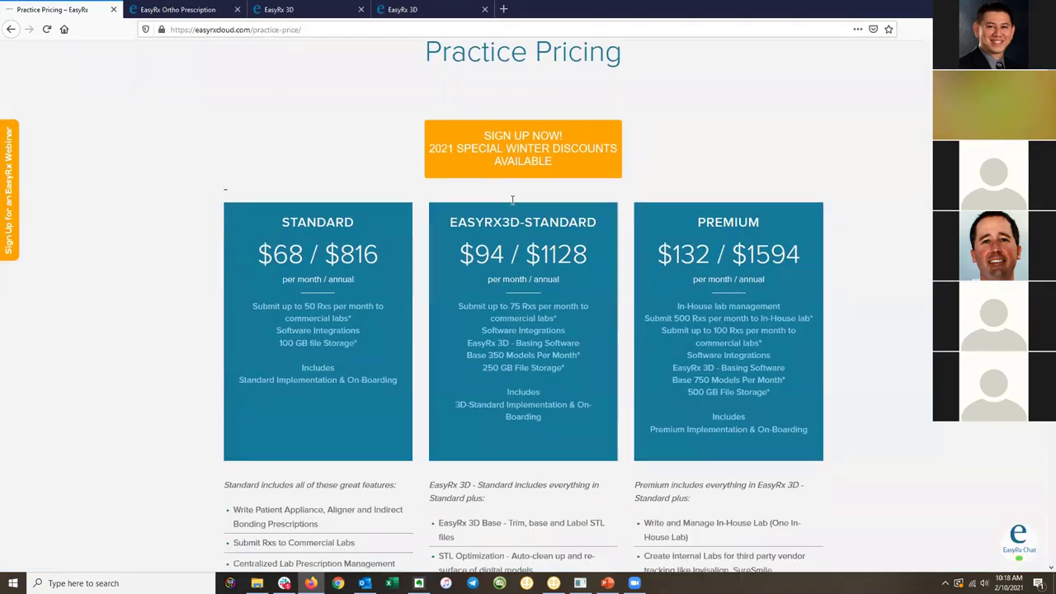
{"action": "scroll", "coordinate": [307, 90], "scroll_direction": "up", "scroll_amount": 2}
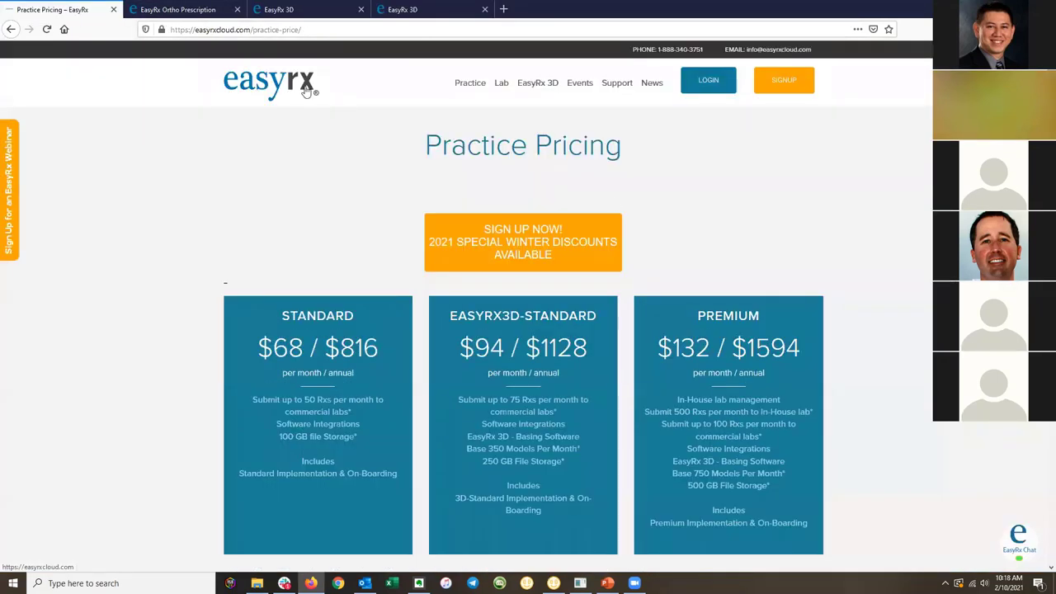
{"action": "left_click", "coordinate": [306, 91]}
{"action": "mouse_move", "coordinate": [470, 85]}
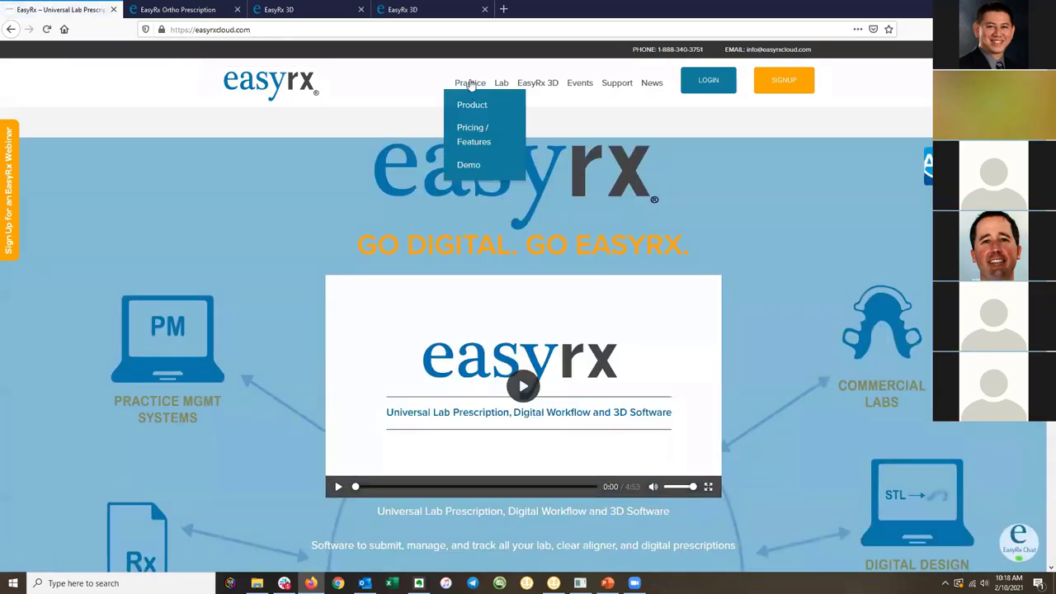
{"action": "left_click", "coordinate": [474, 135]}
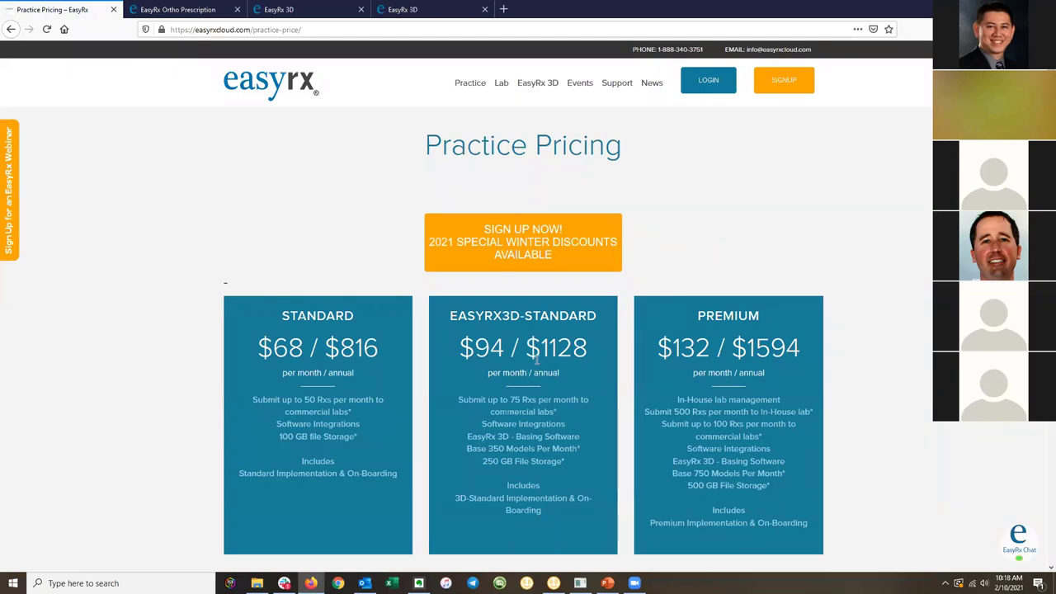
After checking the model and prescription tabs, return to Practice Pricing and scroll to the plan cards.
{"action": "left_click", "coordinate": [369, 7]}
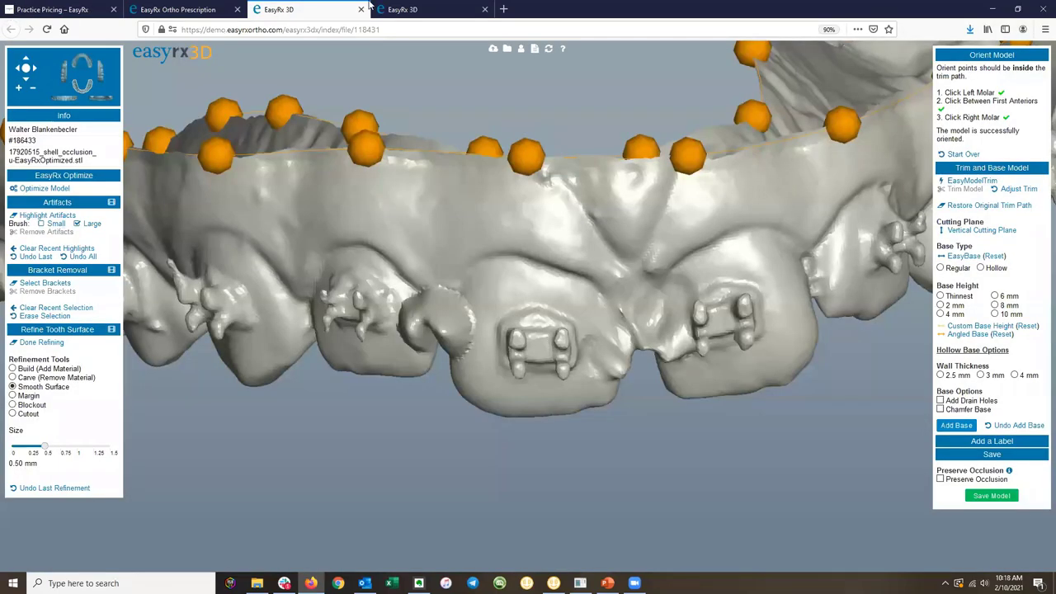
{"action": "left_click", "coordinate": [181, 9]}
{"action": "mouse_move", "coordinate": [635, 74]}
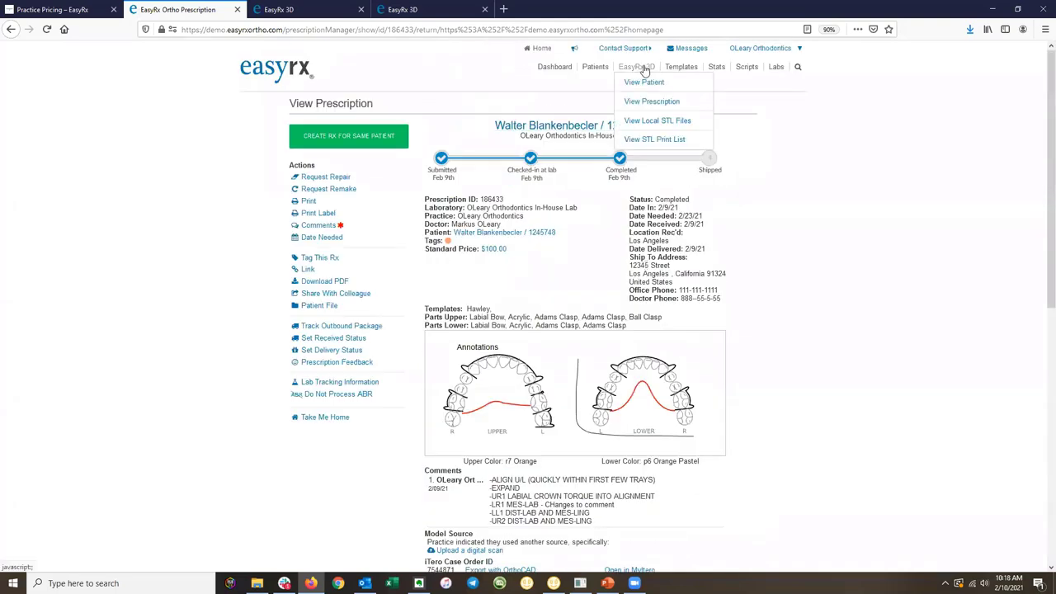
{"action": "left_click", "coordinate": [58, 9]}
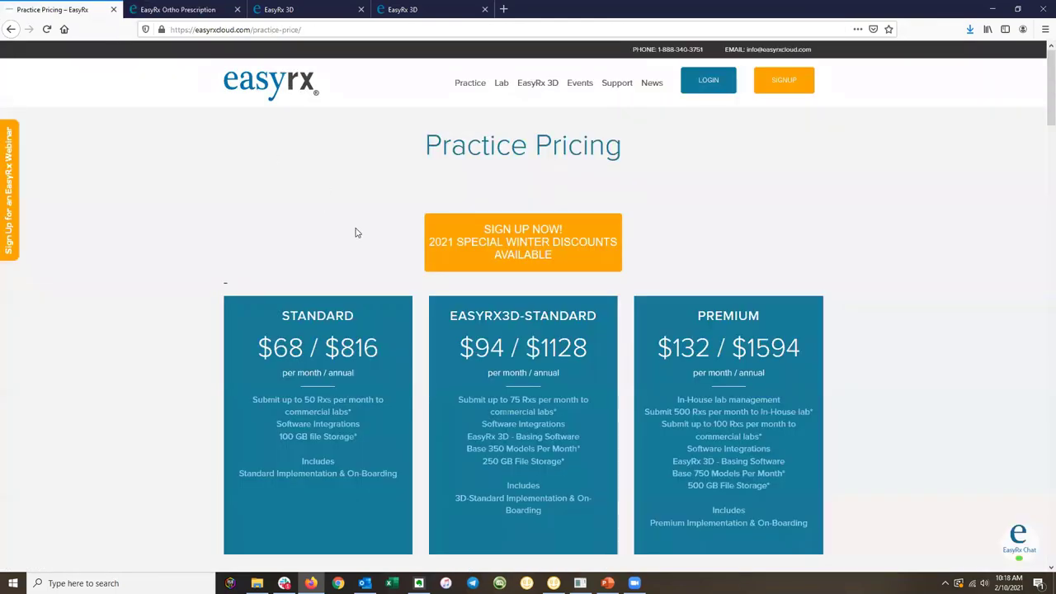
{"action": "scroll", "coordinate": [357, 235], "scroll_direction": "down", "scroll_amount": 3}
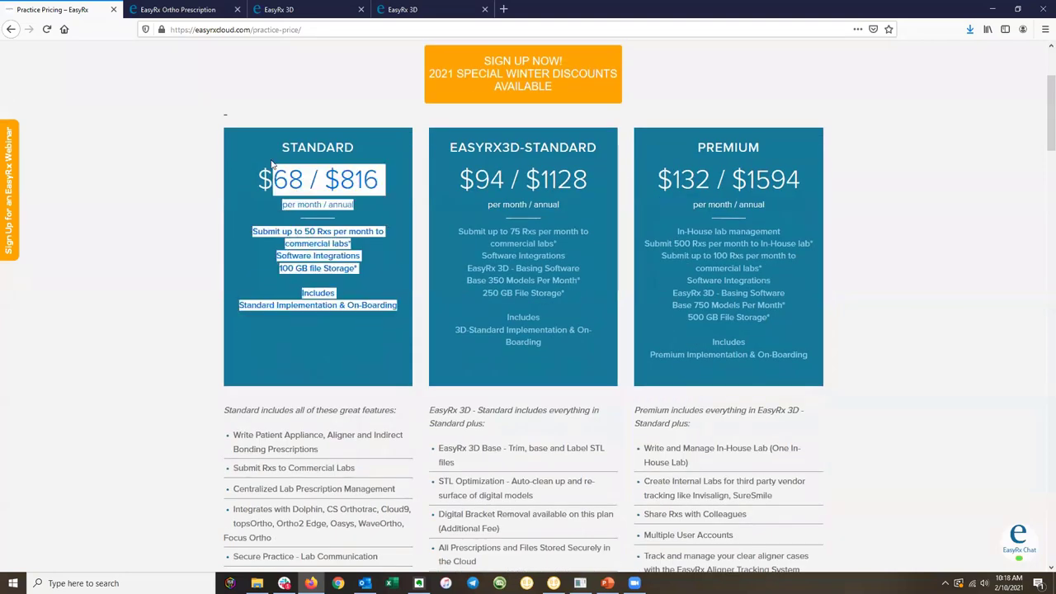